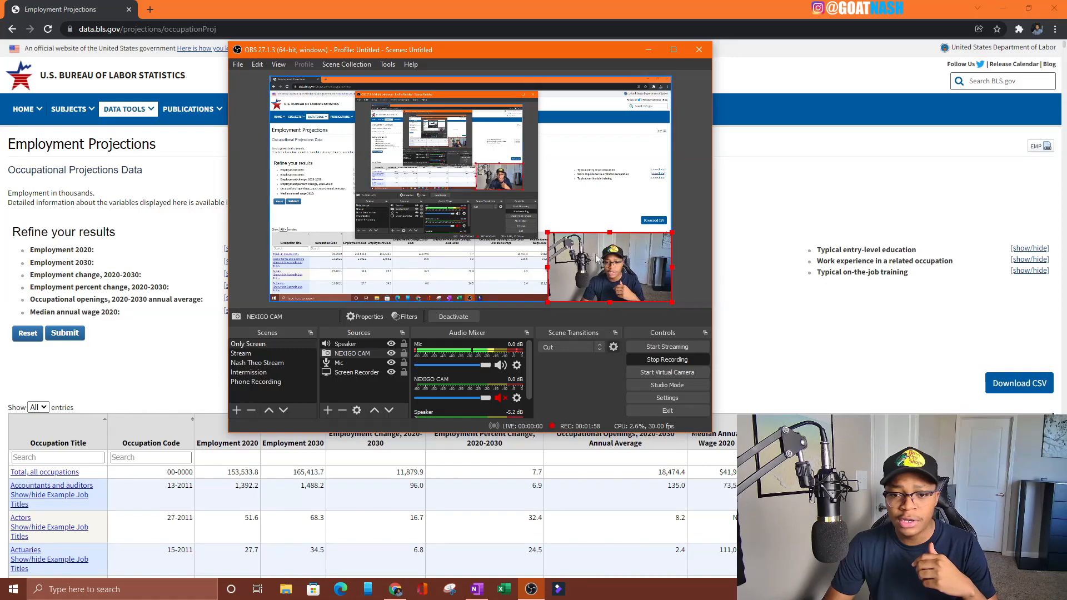
- Sort the occupational projections table in ascending order by Employment Change, 2020-2030
{"action": "left_click", "coordinate": [775, 172]}
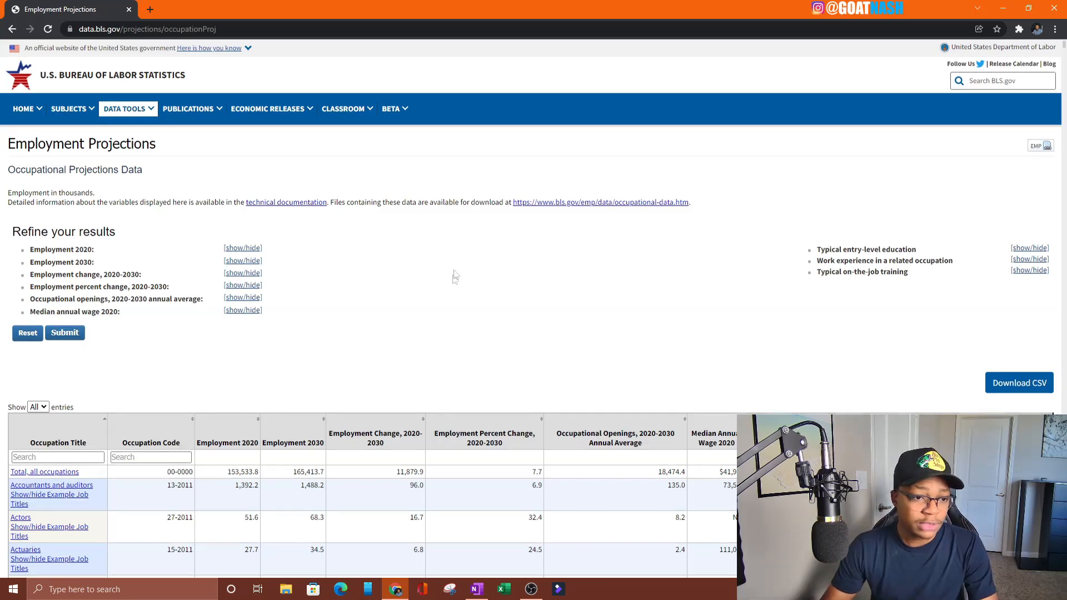
{"action": "scroll", "coordinate": [456, 272], "scroll_direction": "down", "scroll_amount": 2}
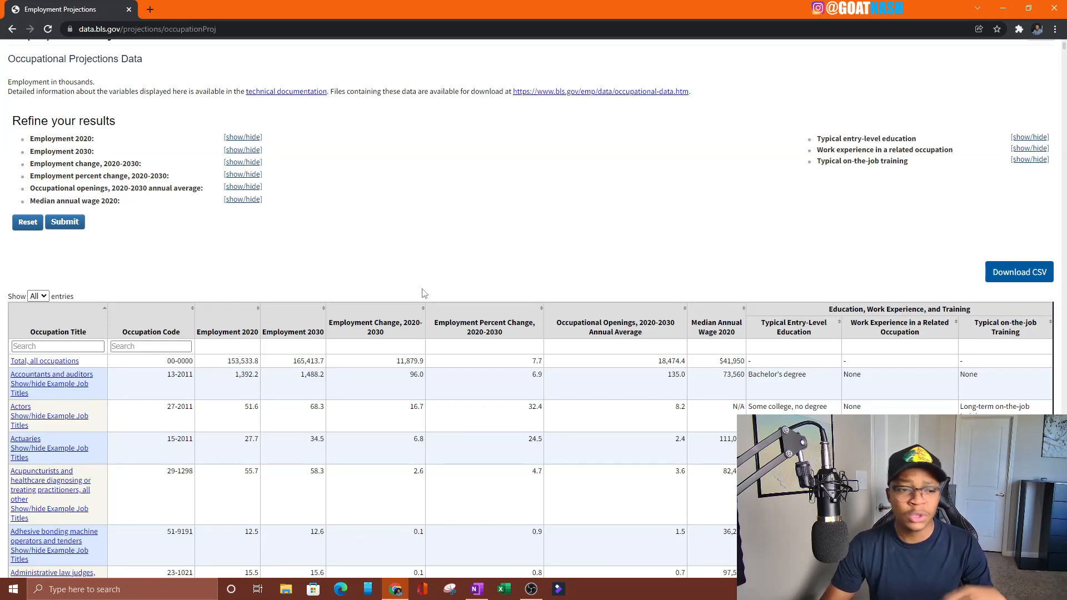
{"action": "scroll", "coordinate": [162, 330], "scroll_direction": "down", "scroll_amount": 2}
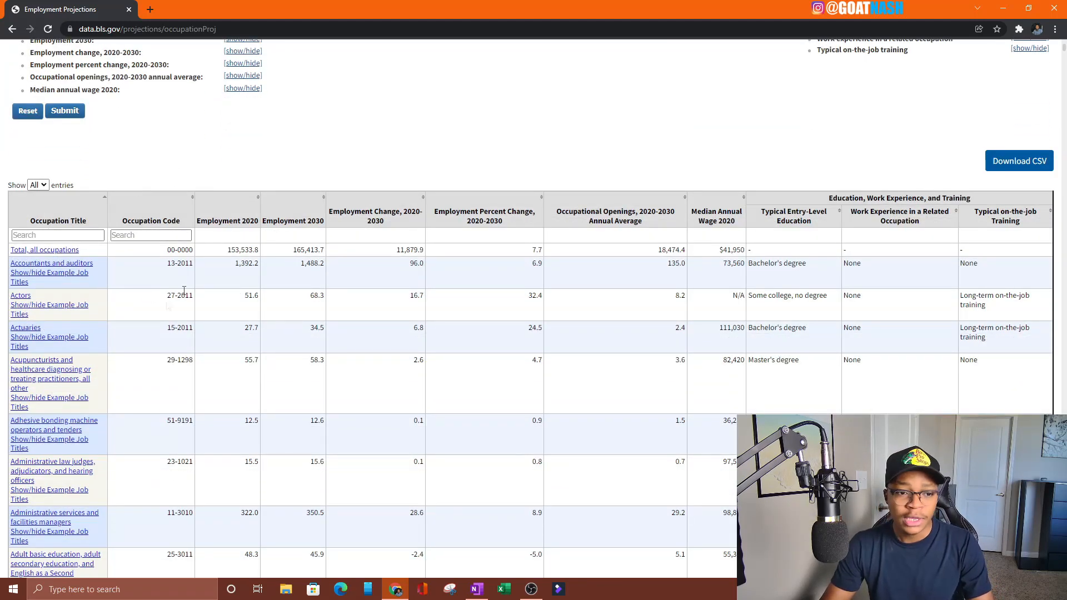
{"action": "left_click", "coordinate": [206, 222]}
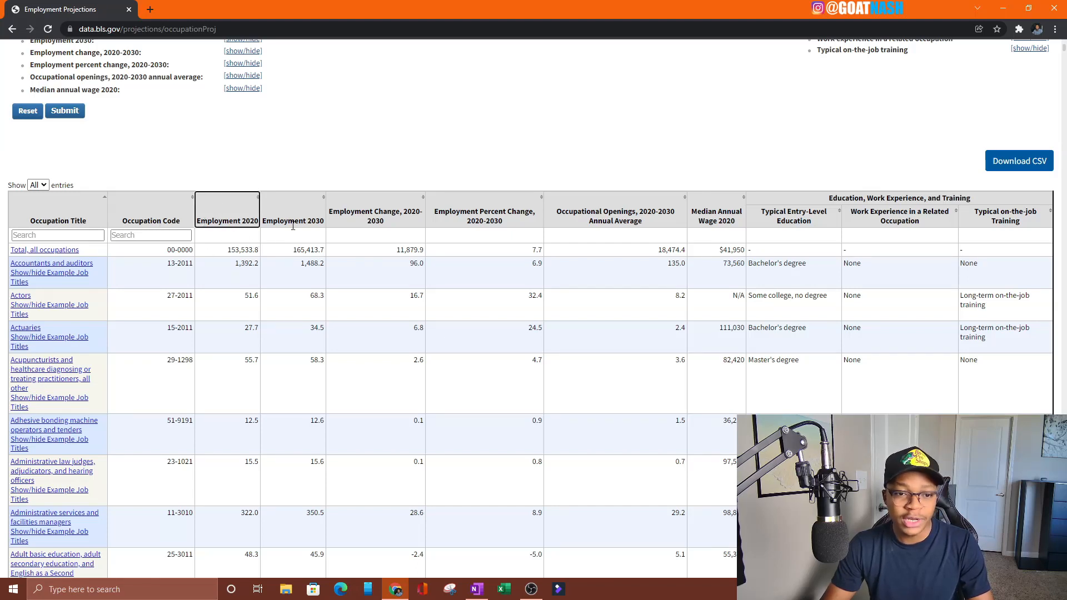
{"action": "left_click", "coordinate": [289, 221]}
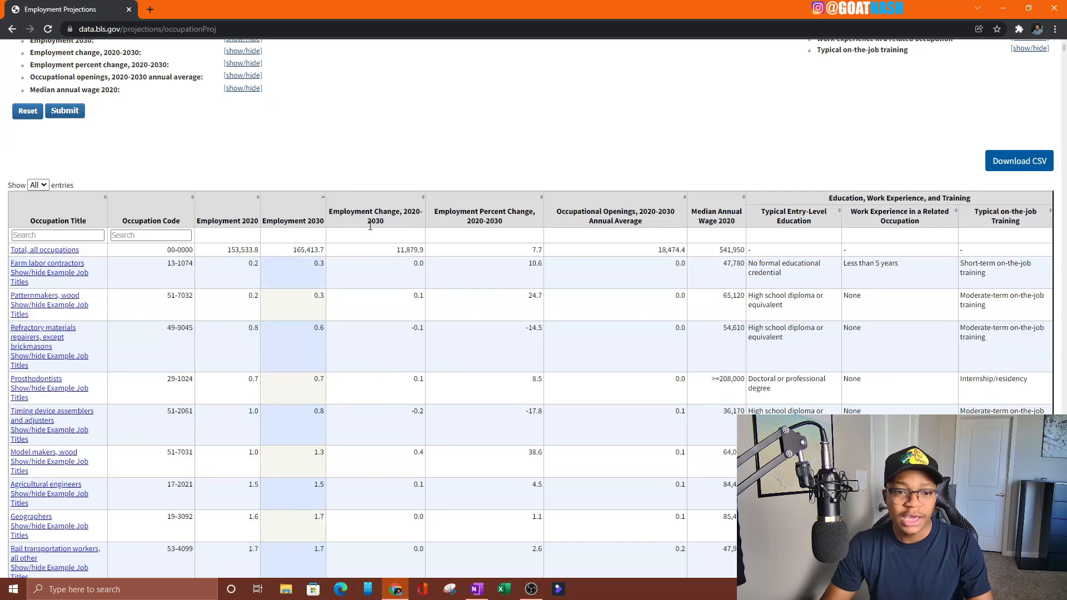
{"action": "left_click", "coordinate": [370, 223]}
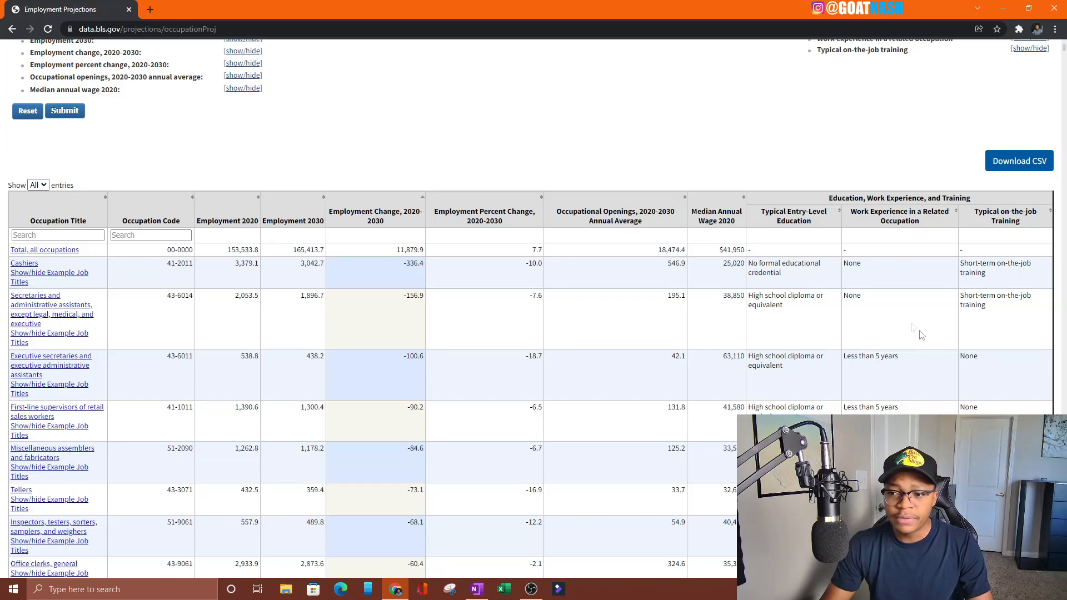
- Download the sorted occupational projections table as a CSV file and open the downloaded file in Excel
{"action": "scroll", "coordinate": [889, 334], "scroll_direction": "down", "scroll_amount": 5}
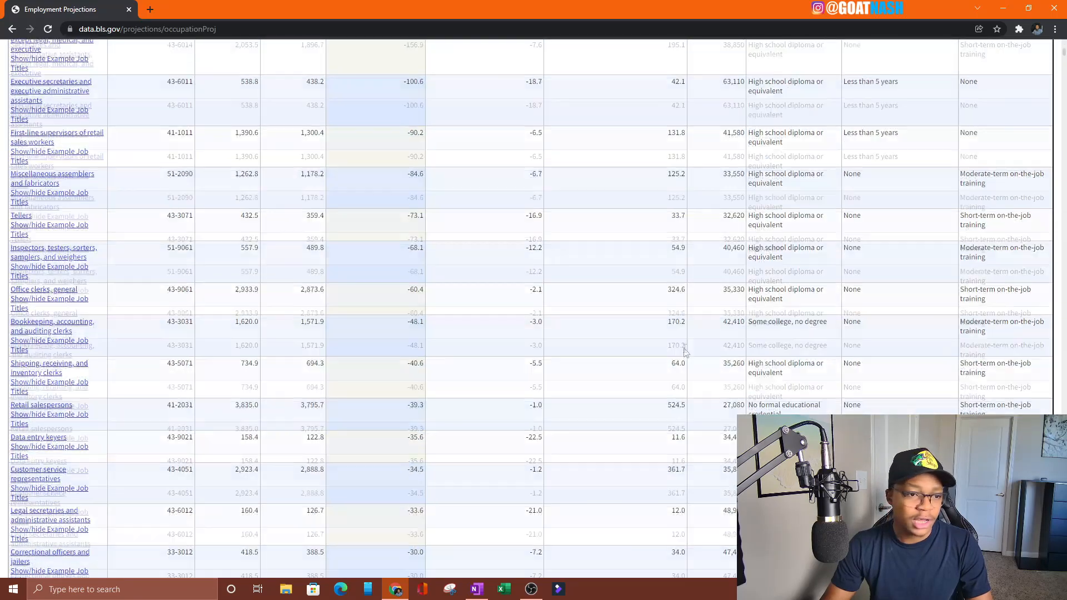
{"action": "scroll", "coordinate": [638, 350], "scroll_direction": "up", "scroll_amount": 8}
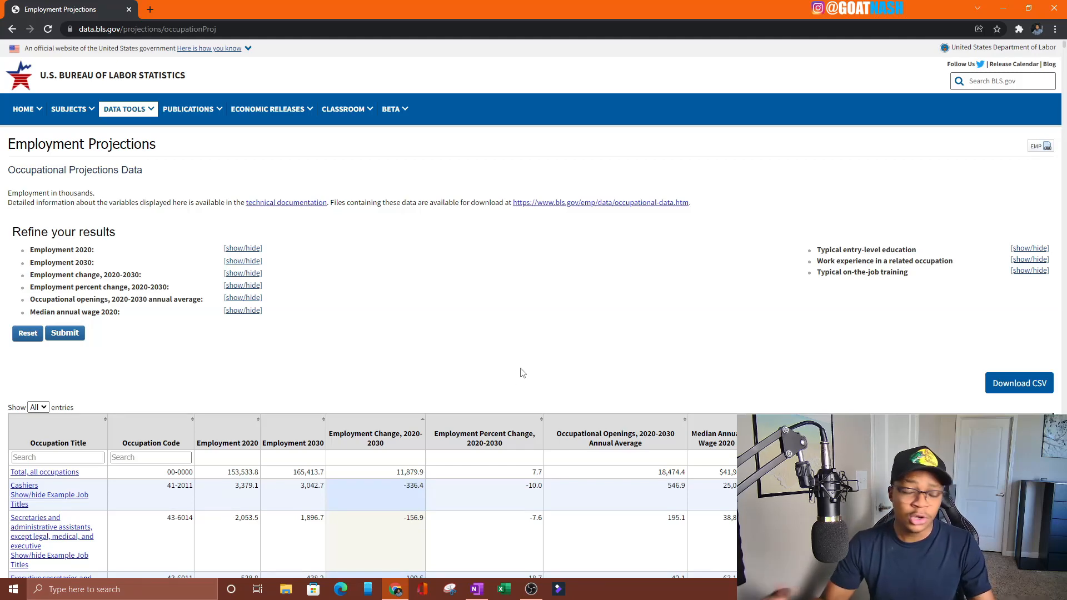
{"action": "scroll", "coordinate": [522, 373], "scroll_direction": "down", "scroll_amount": 5}
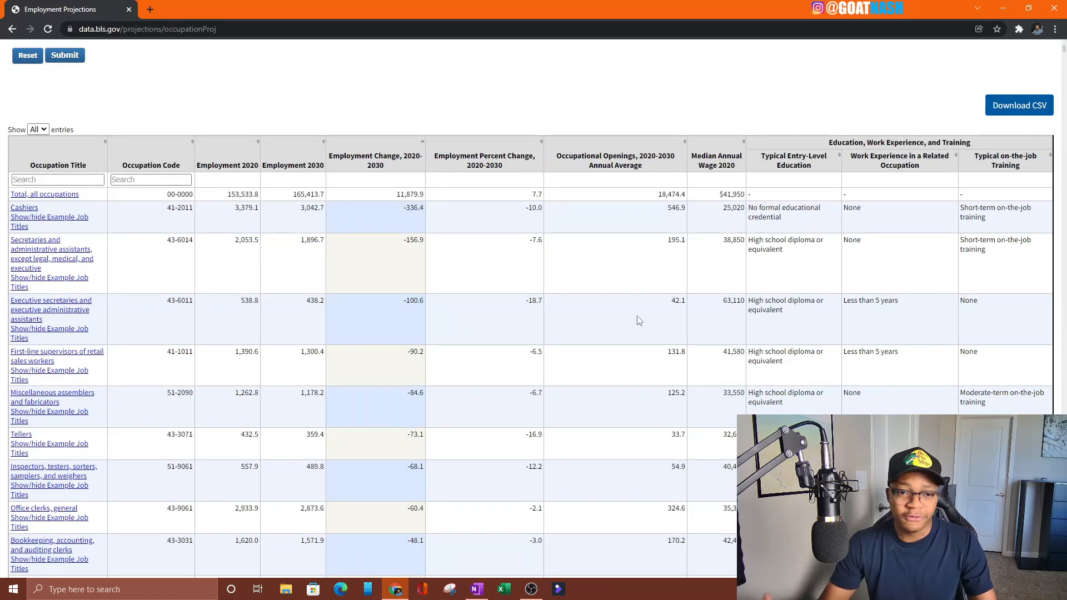
{"action": "scroll", "coordinate": [640, 321], "scroll_direction": "down", "scroll_amount": 7}
{"action": "scroll", "coordinate": [890, 385], "scroll_direction": "up", "scroll_amount": 12}
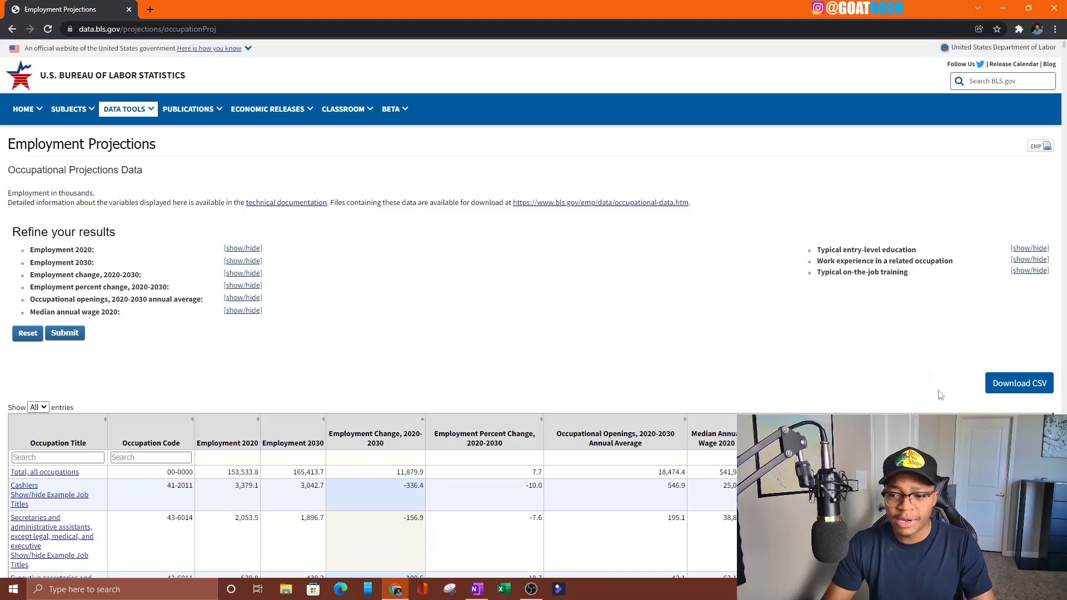
{"action": "left_click", "coordinate": [1031, 386]}
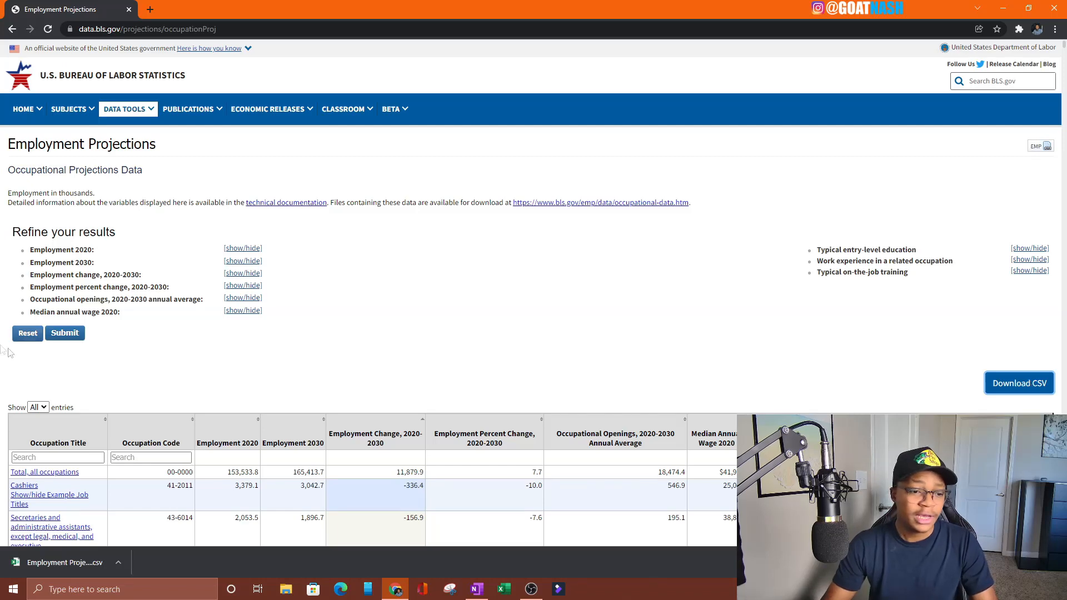
{"action": "left_click", "coordinate": [80, 564]}
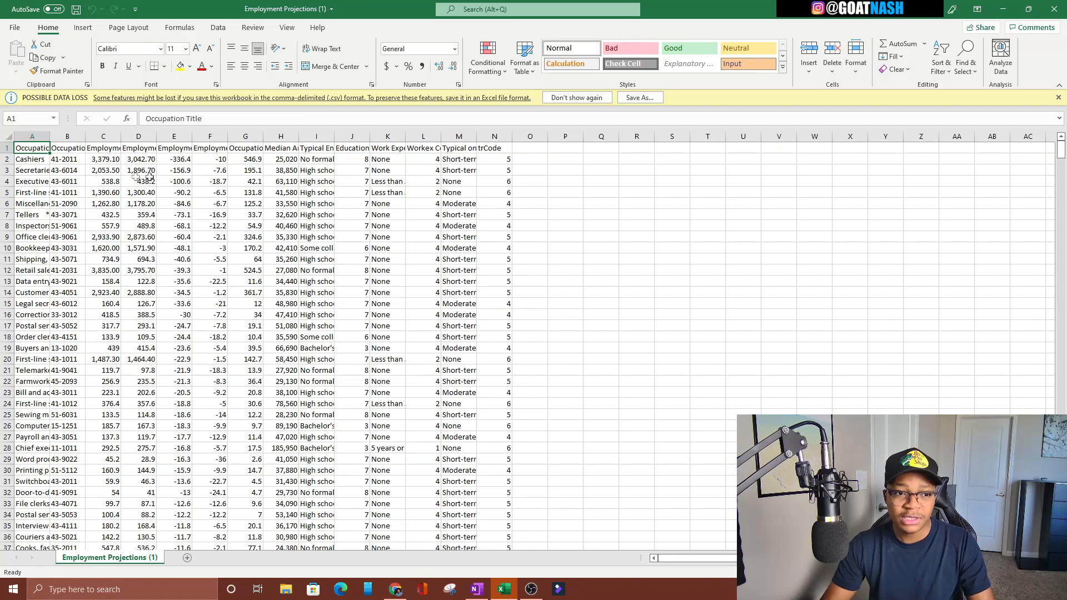
- Save the CSV data as an Excel Workbook named Employment Projections
{"action": "left_click", "coordinate": [646, 99]}
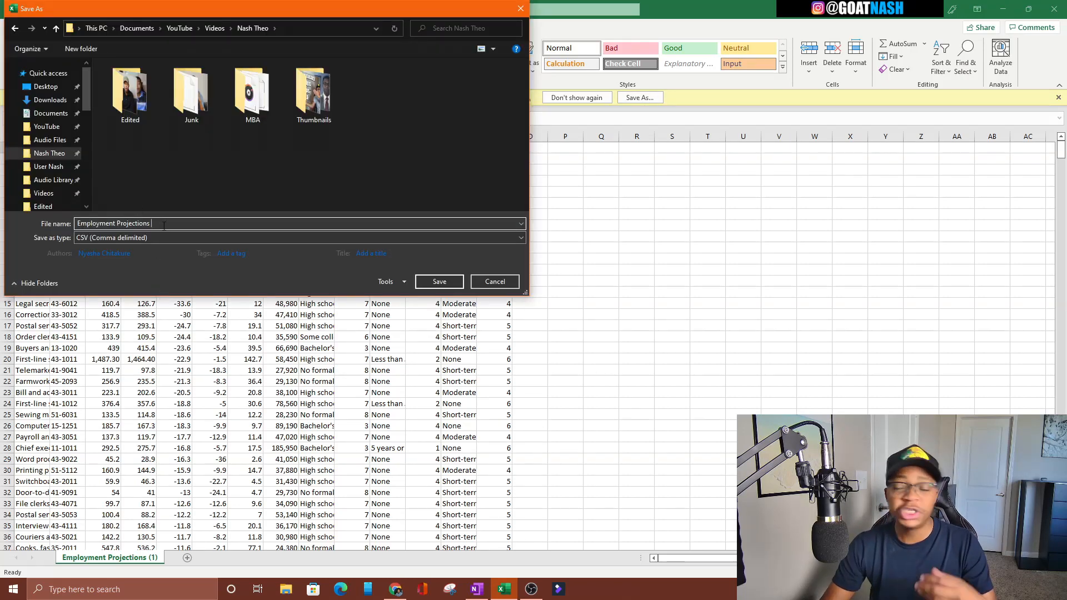
{"action": "left_click", "coordinate": [97, 238]}
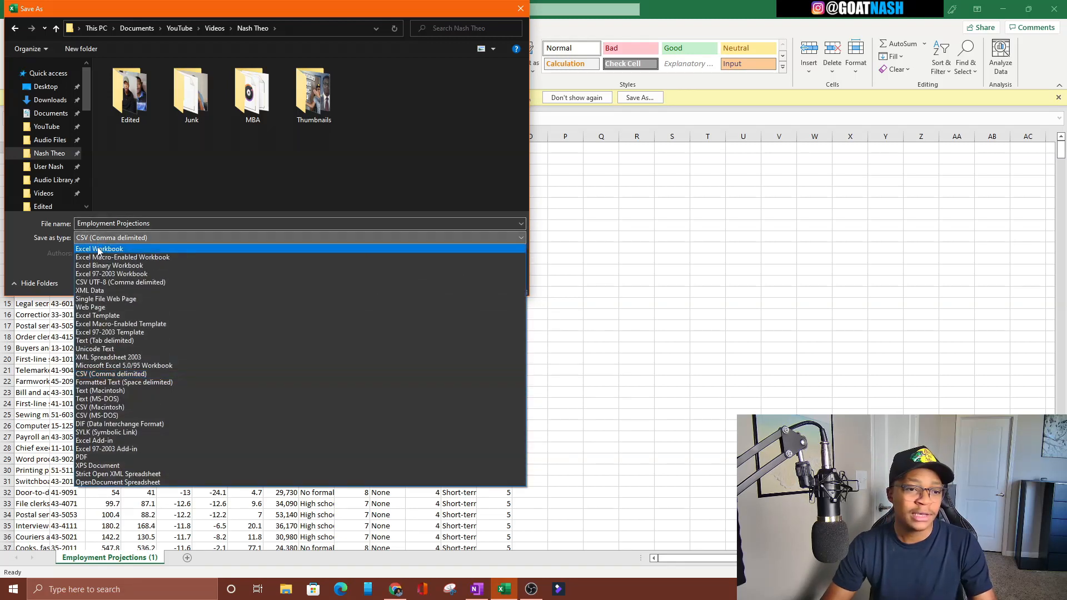
{"action": "left_click", "coordinate": [102, 250]}
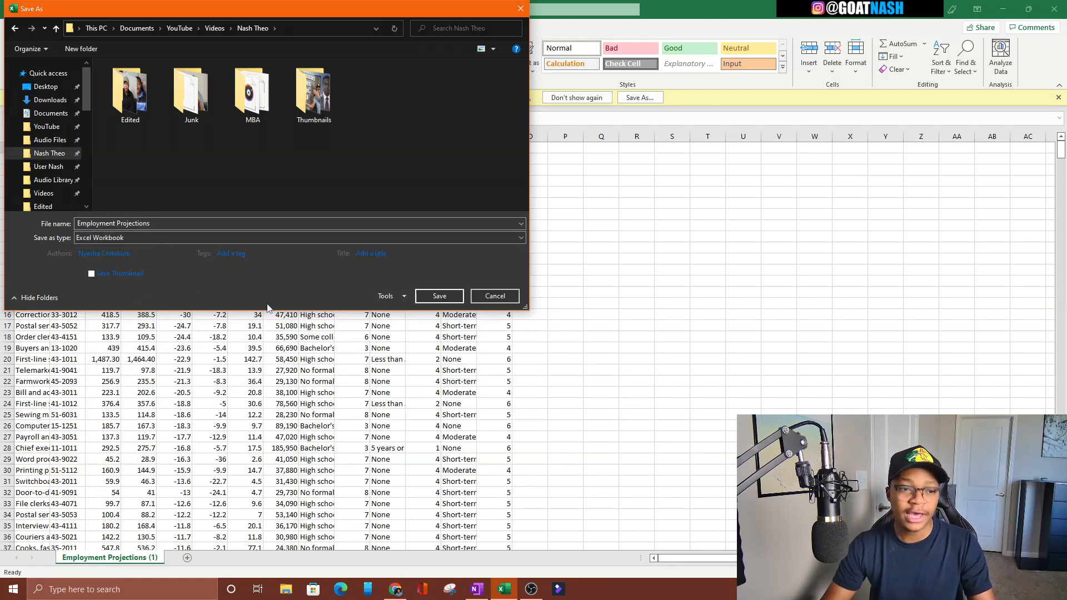
{"action": "left_click", "coordinate": [439, 299]}
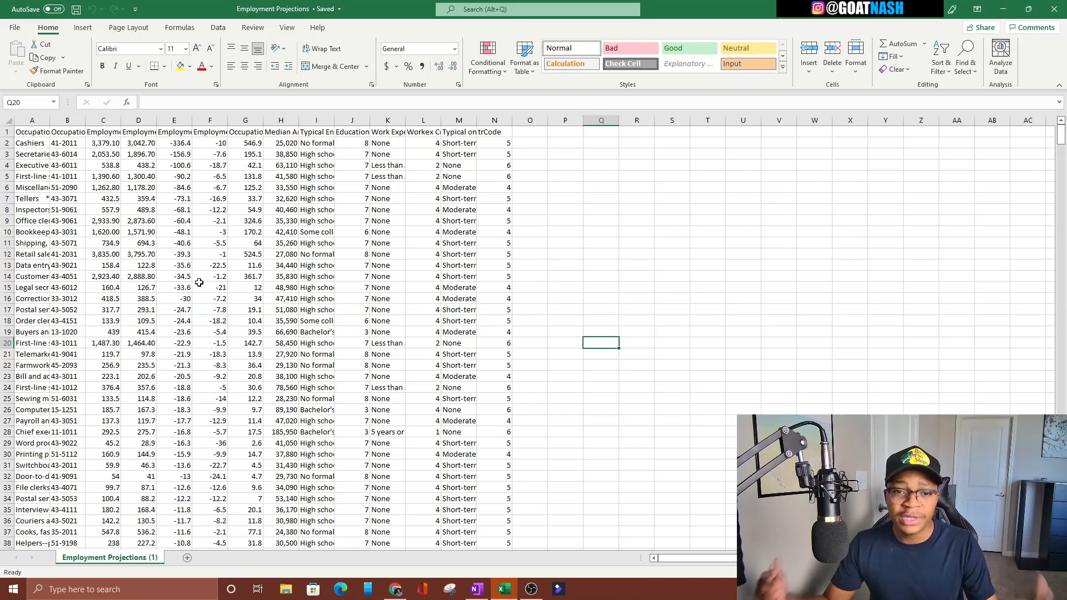
- Auto-fit the Occupation Title column to its full contents
{"action": "left_click", "coordinate": [37, 117]}
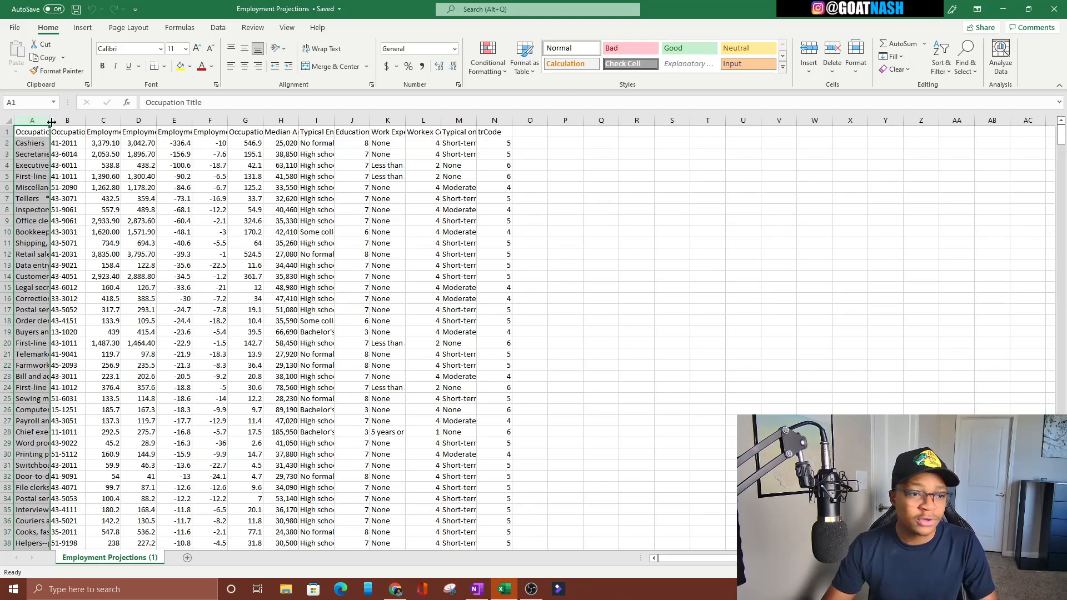
{"action": "double_click", "coordinate": [49, 120]}
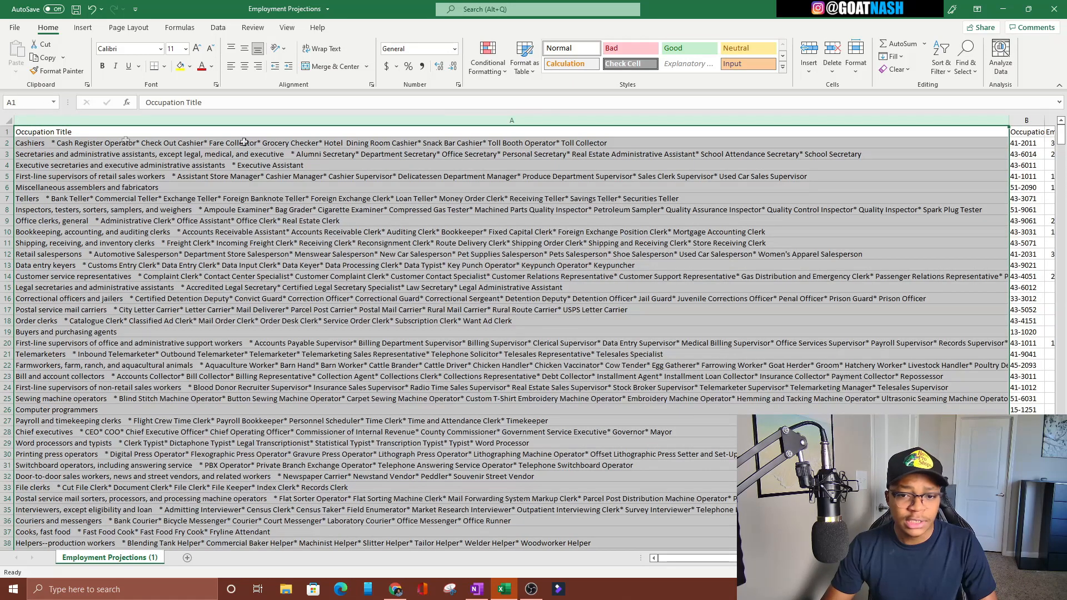
{"action": "scroll", "coordinate": [467, 299], "scroll_direction": "down", "scroll_amount": 14}
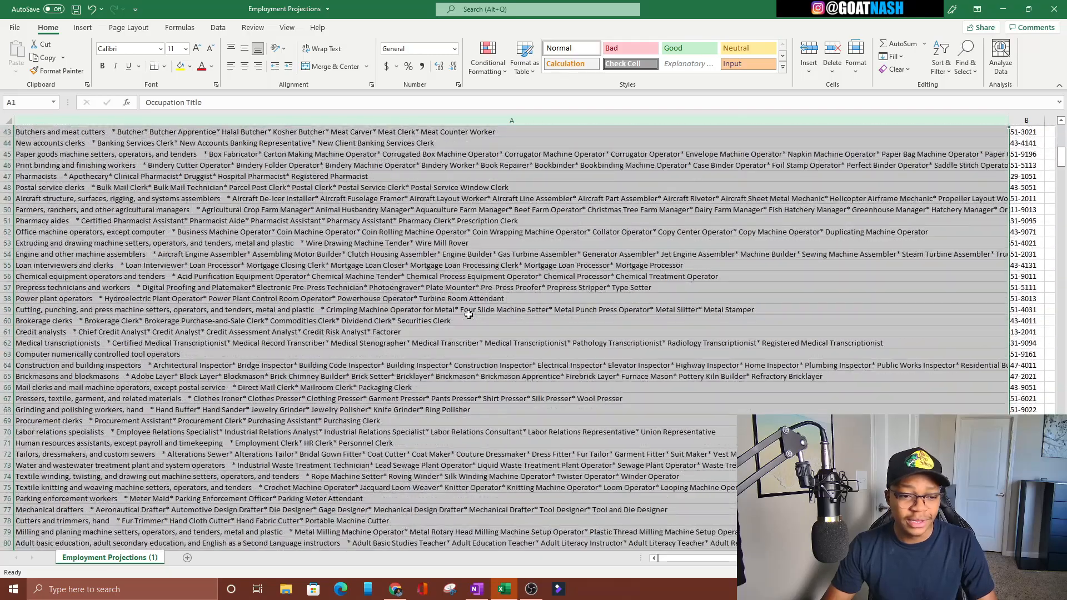
{"action": "scroll", "coordinate": [468, 314], "scroll_direction": "up", "scroll_amount": 14}
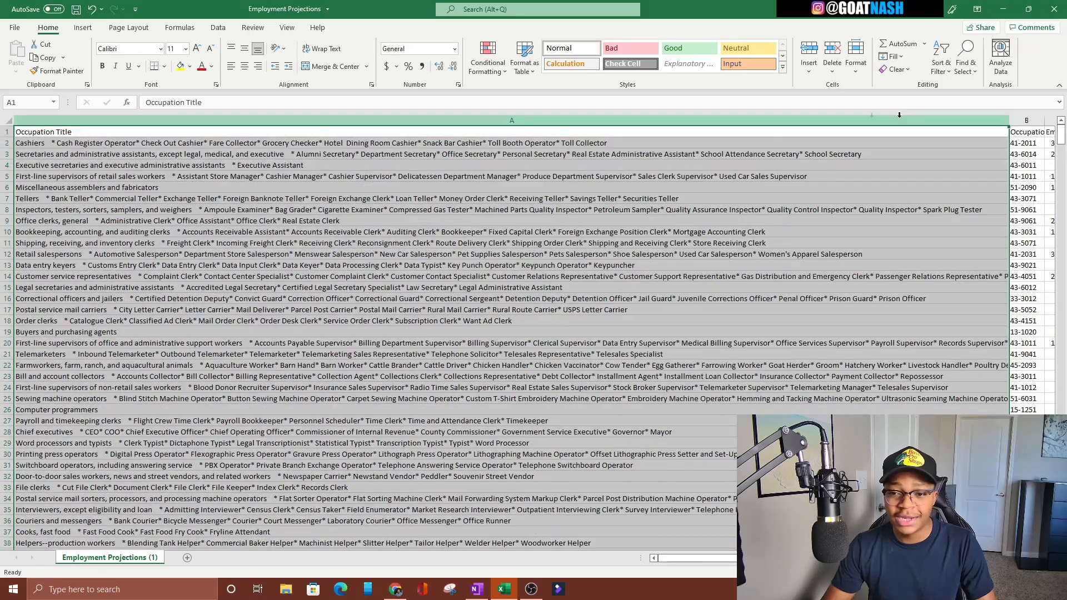
- Examine the occupations and their example job titles in the Occupation Title column
{"action": "left_click", "coordinate": [208, 152]}
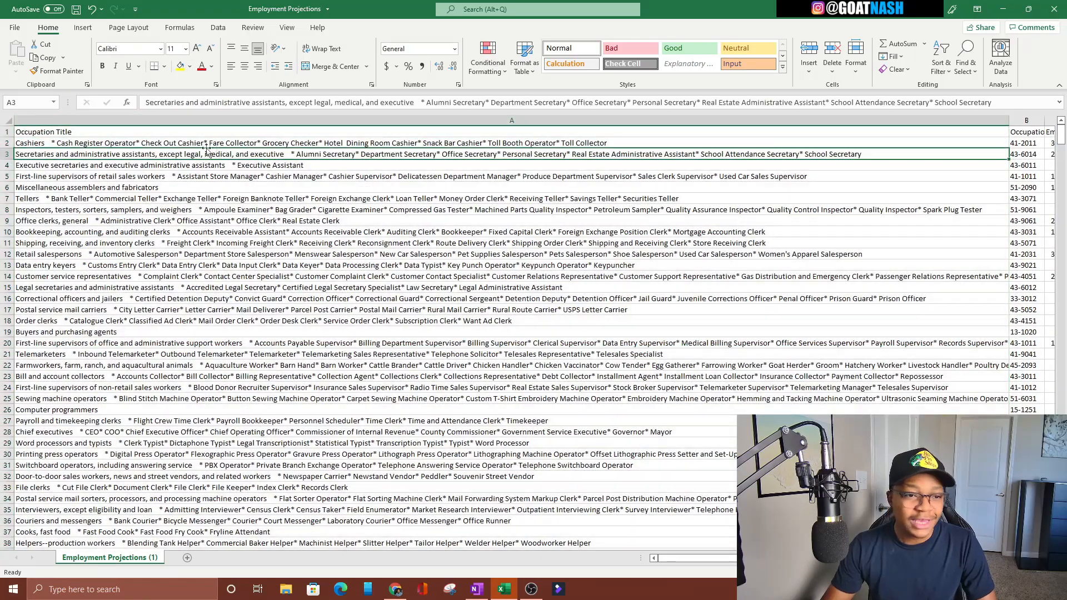
{"action": "left_click", "coordinate": [109, 146]}
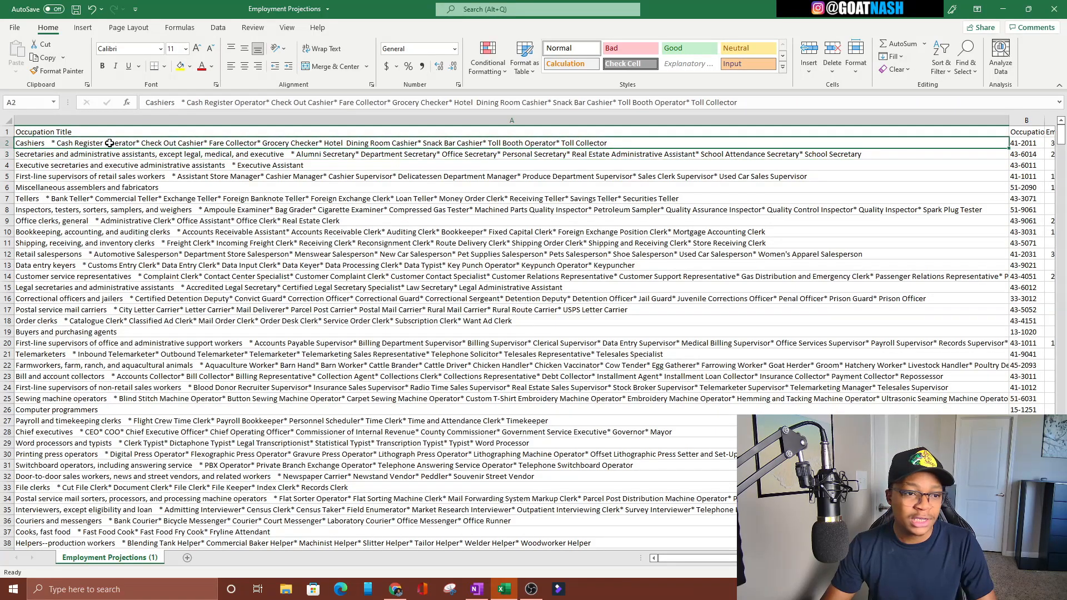
{"action": "key", "text": "Down"}
{"action": "key", "text": "Down"}
{"action": "key", "text": "Down"}
{"action": "key", "text": "Down"}
{"action": "key", "text": "Down"}
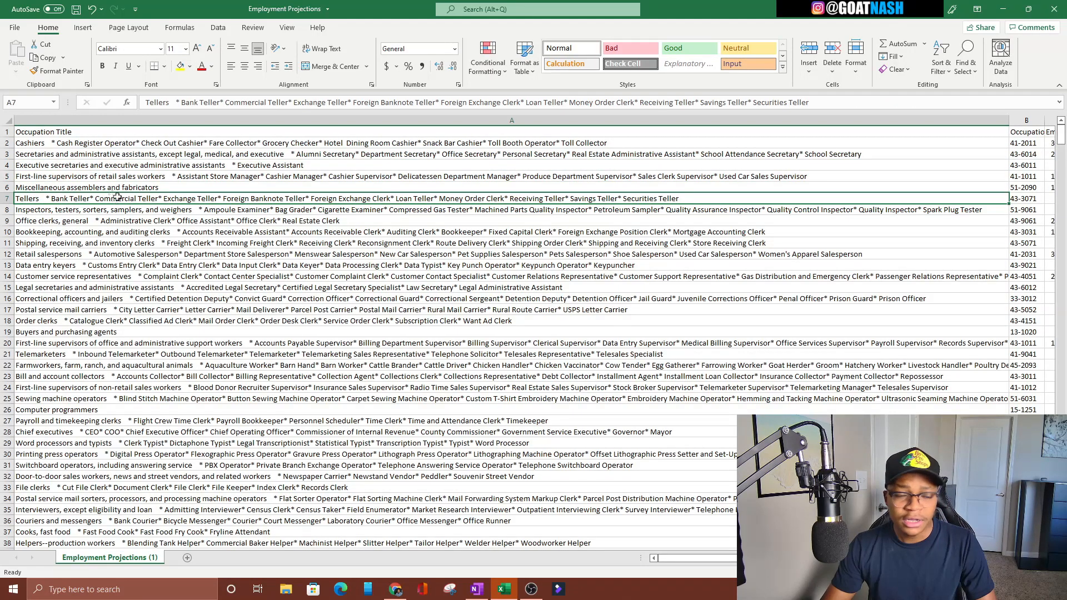
{"action": "scroll", "coordinate": [430, 273], "scroll_direction": "down", "scroll_amount": 9}
{"action": "scroll", "coordinate": [414, 269], "scroll_direction": "up", "scroll_amount": 8}
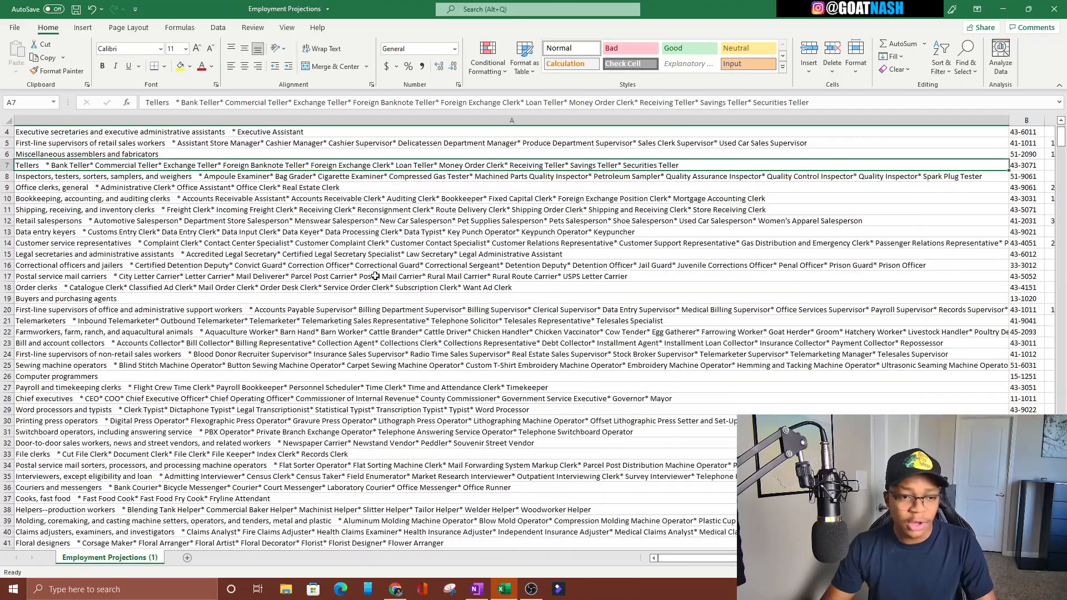
{"action": "scroll", "coordinate": [367, 276], "scroll_direction": "up", "scroll_amount": 1}
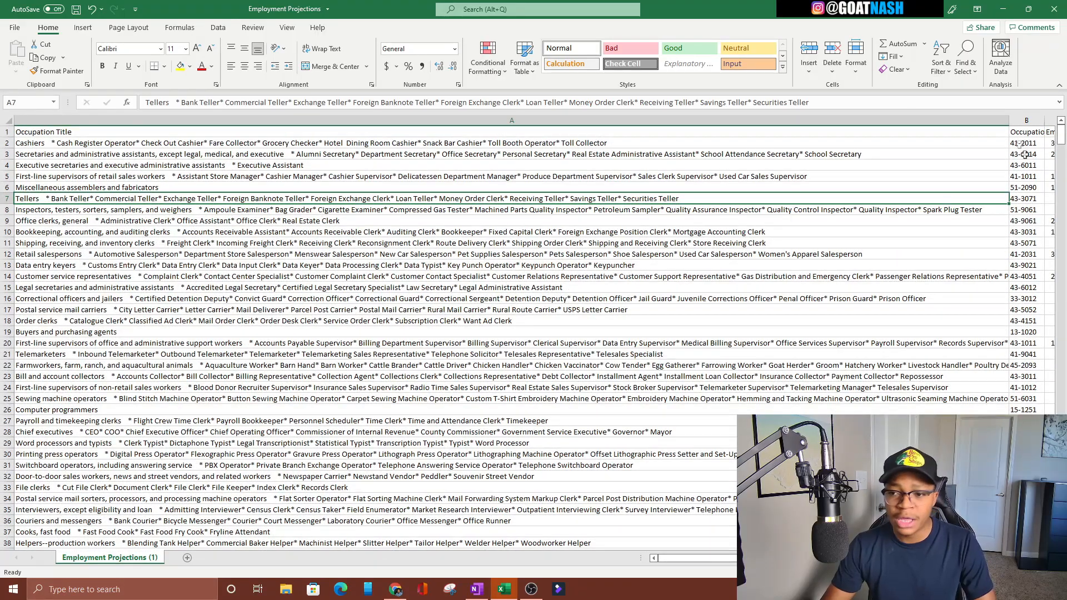
- Narrow the Occupation Title column to a compact width and widen the Occupation Code column to show its full header
{"action": "left_click_drag", "start_coordinate": [1008, 120], "coordinate": [157, 138]}
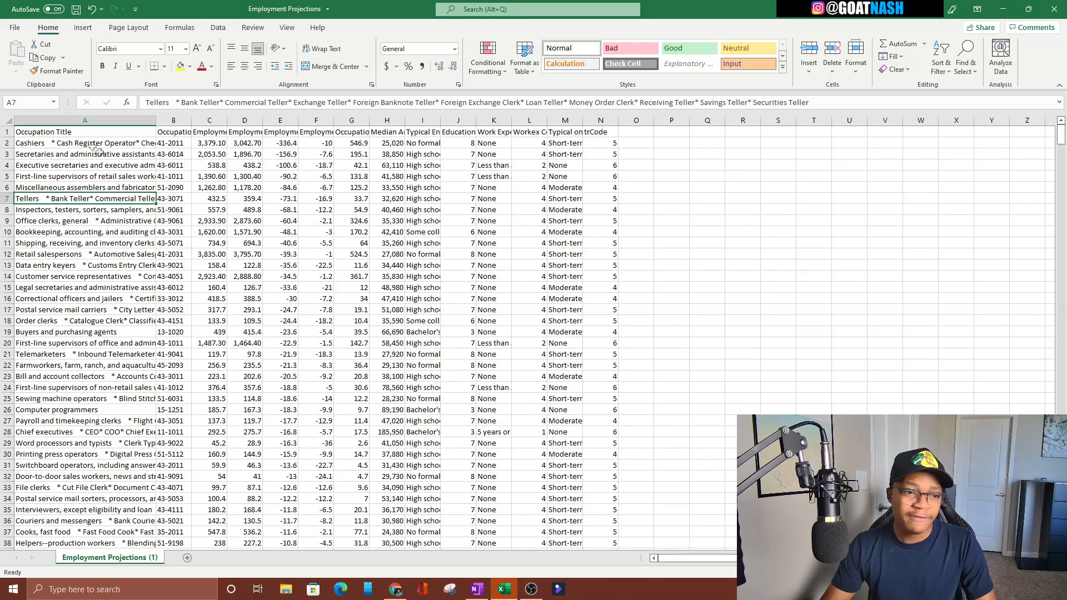
{"action": "left_click", "coordinate": [188, 132]}
{"action": "left_click_drag", "start_coordinate": [192, 120], "coordinate": [237, 122]}
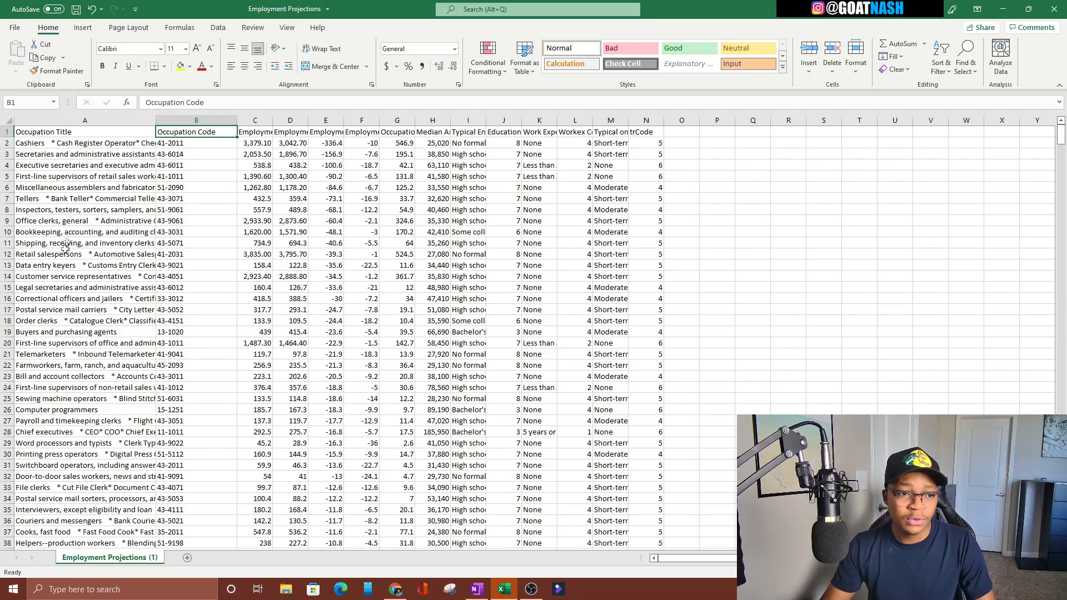
{"action": "left_click", "coordinate": [39, 139]}
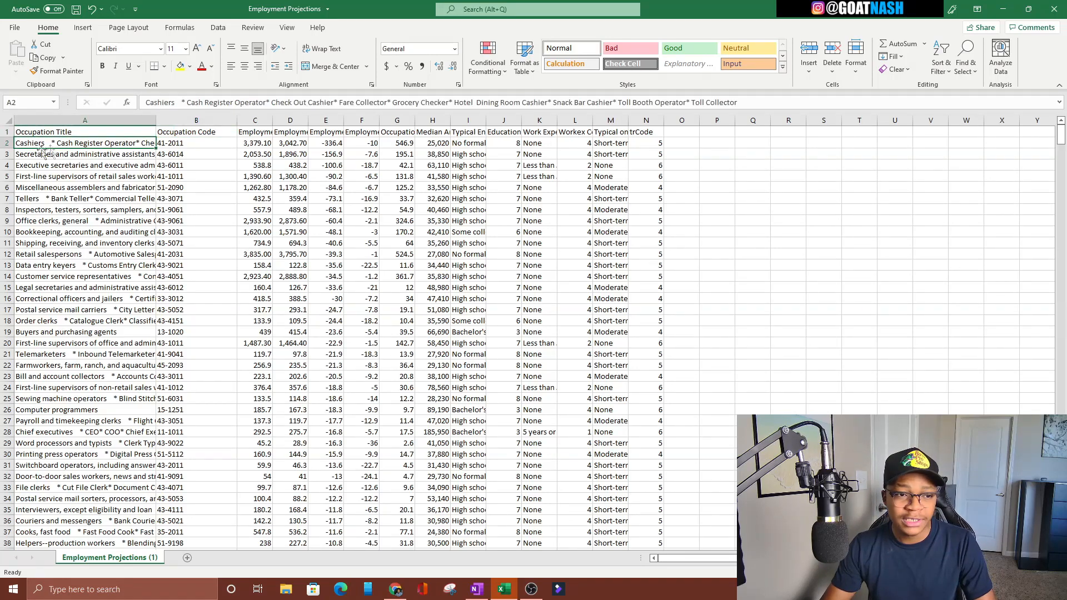
- Auto-fit the Employment 2020 and Employment 2030 columns to show their full headers
{"action": "left_click_drag", "start_coordinate": [273, 120], "coordinate": [274, 119]}
{"action": "double_click", "coordinate": [275, 120]}
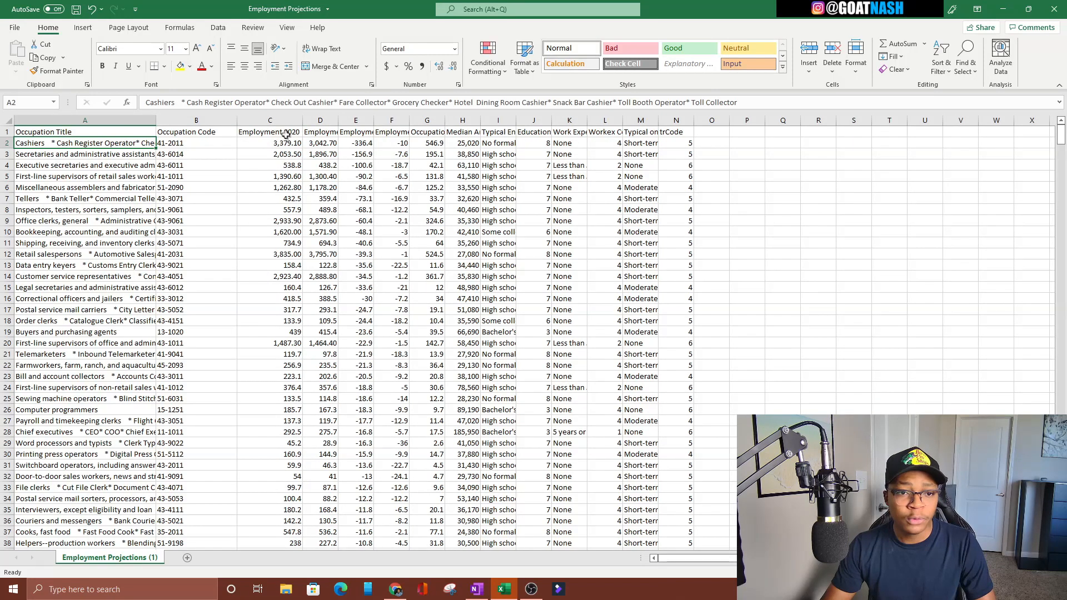
{"action": "left_click", "coordinate": [282, 143]}
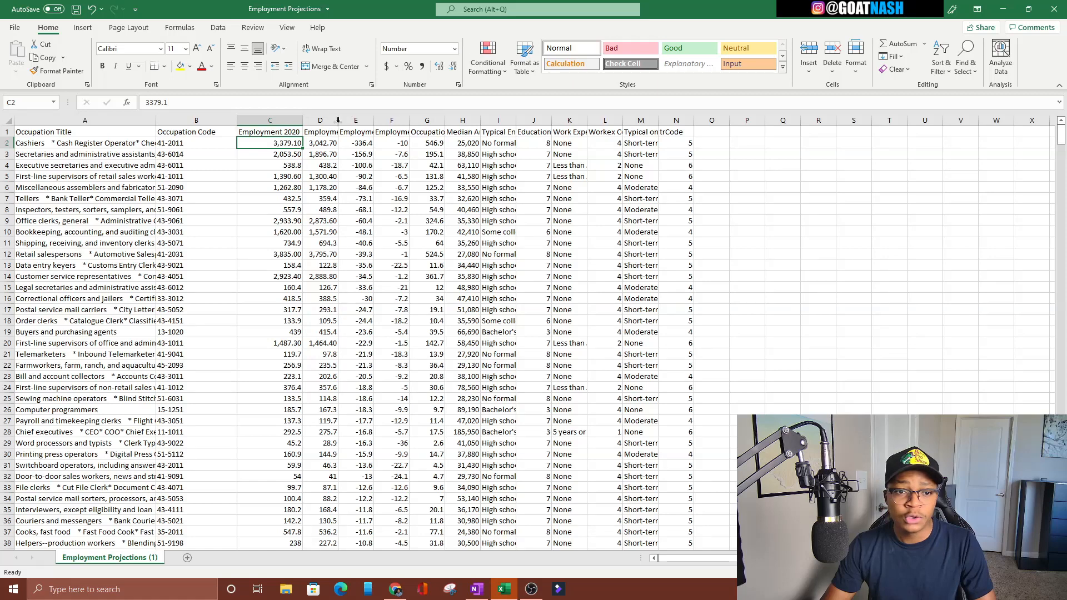
{"action": "double_click", "coordinate": [338, 120]}
{"action": "left_click", "coordinate": [353, 143]}
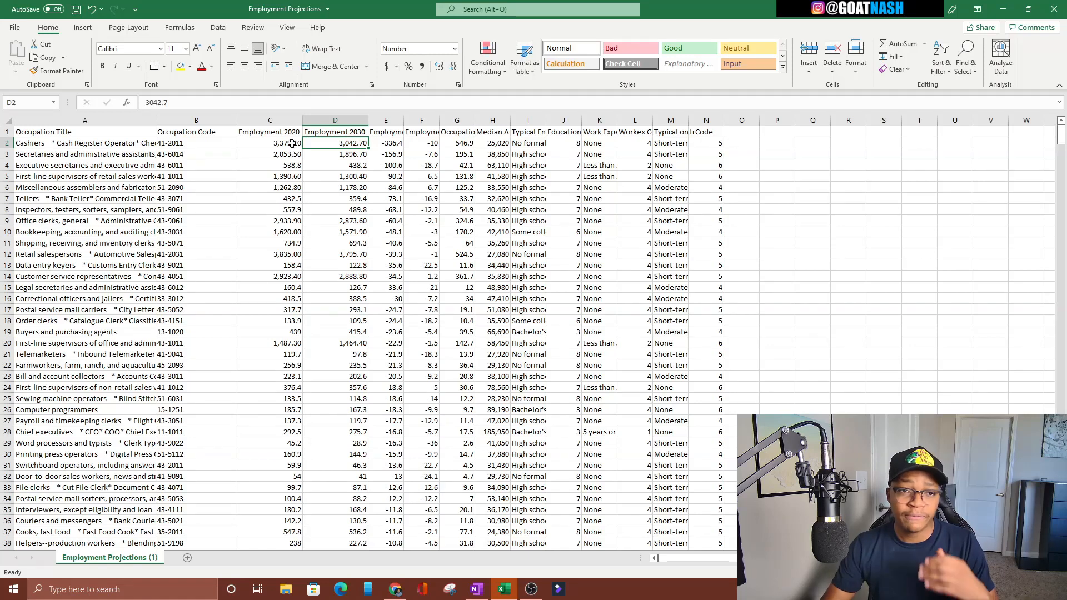
- Auto-fit the Employment Change, 2020-2030 and Employment Percent Change, 2020-2030 columns
{"action": "double_click", "coordinate": [403, 119]}
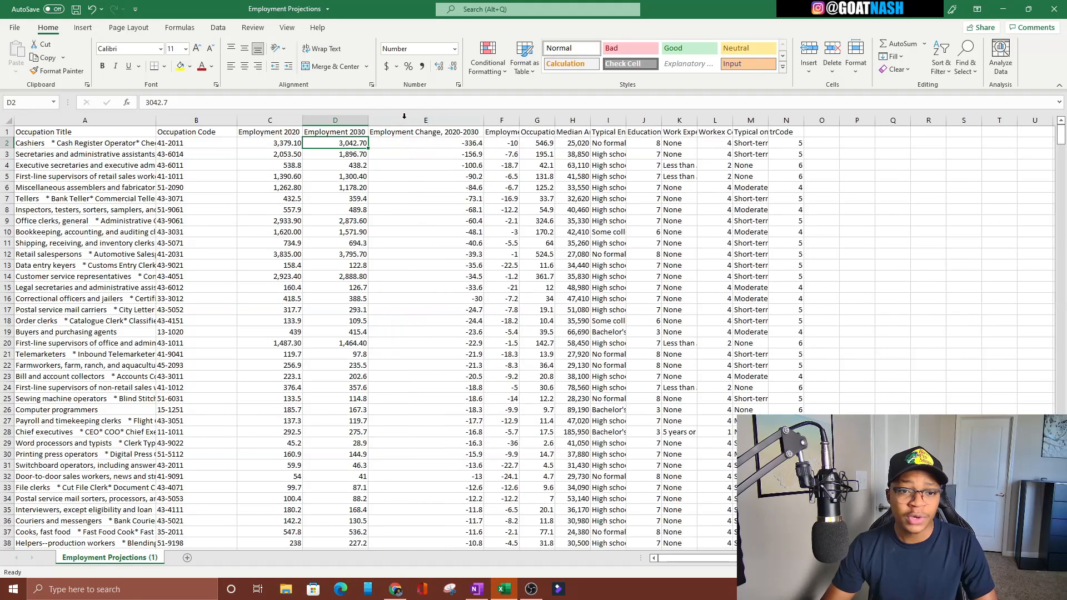
{"action": "left_click", "coordinate": [420, 132]}
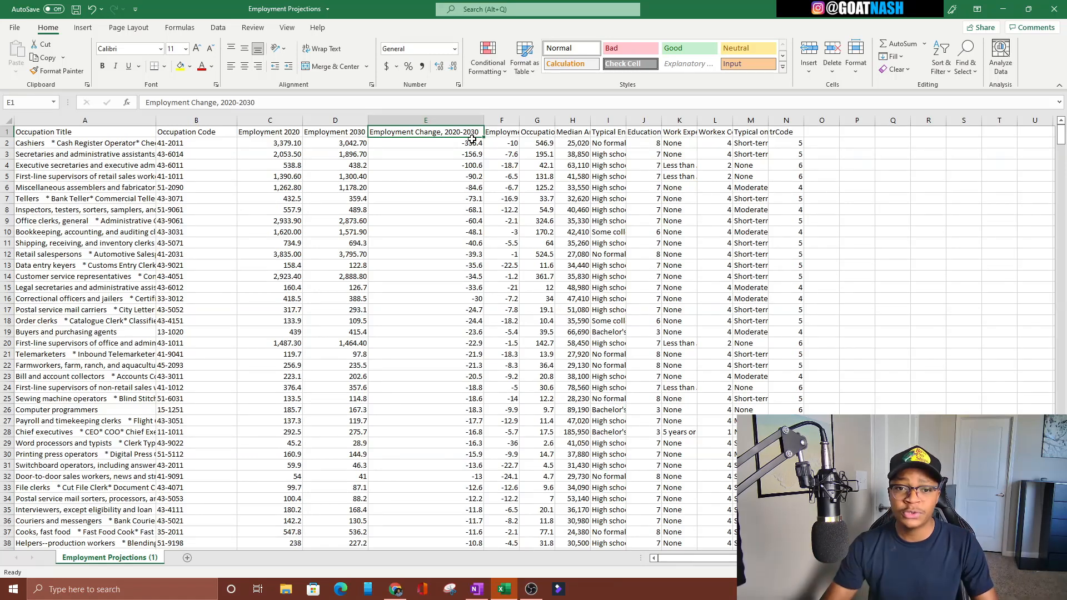
{"action": "left_click_drag", "start_coordinate": [521, 122], "coordinate": [521, 123]}
{"action": "double_click", "coordinate": [521, 122]}
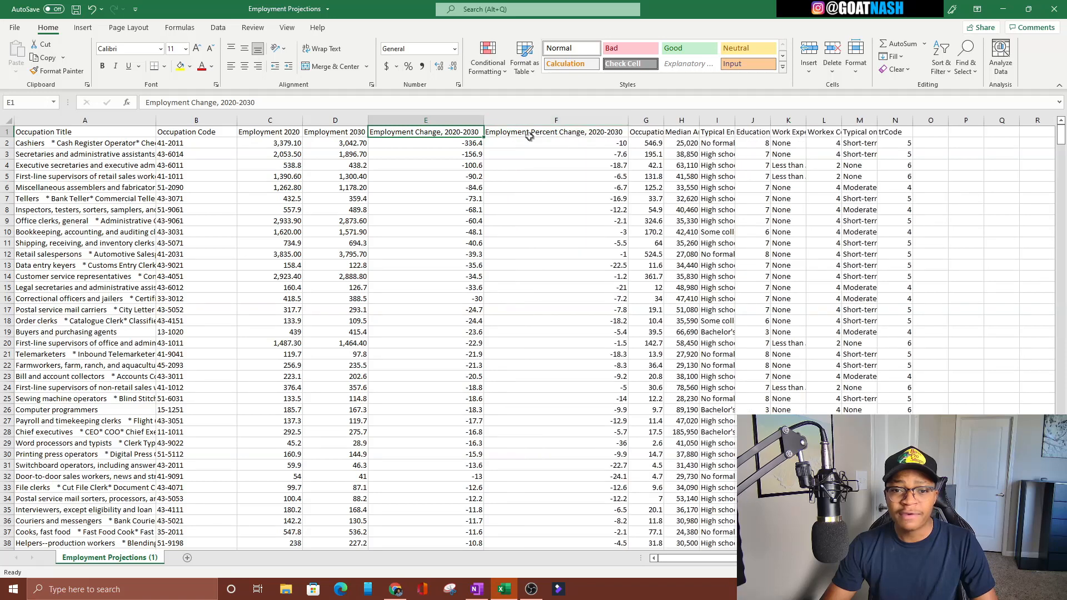
{"action": "left_click", "coordinate": [536, 134]}
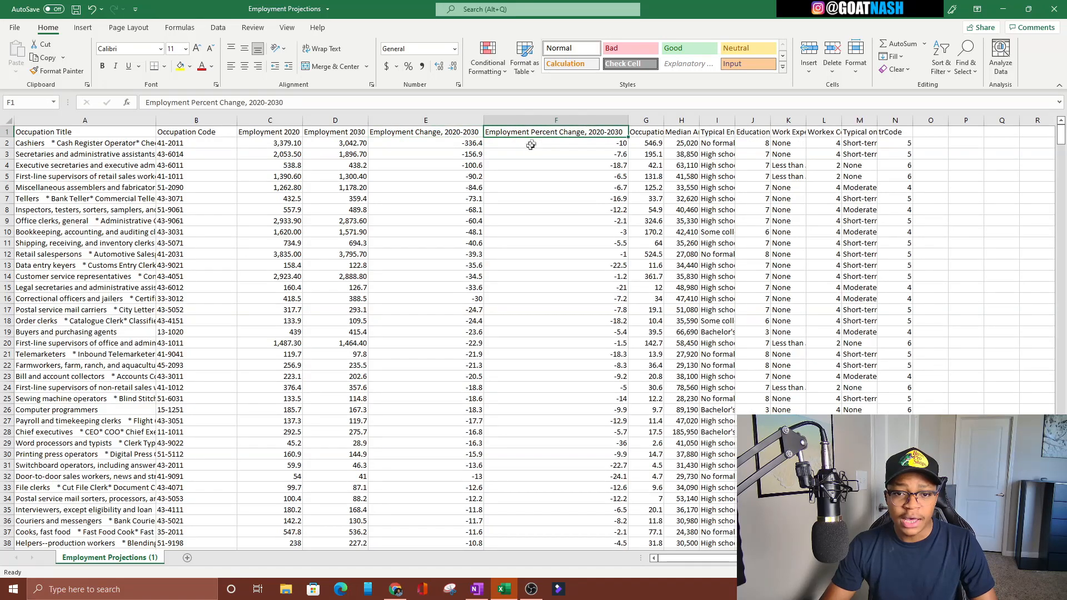
- Auto-fit the Occupational Openings, 2020-2030 Annual Average and Median Annual Wage 2020 columns to show their full headers
{"action": "left_click", "coordinate": [563, 144]}
{"action": "left_click", "coordinate": [475, 142]}
{"action": "double_click", "coordinate": [664, 121]}
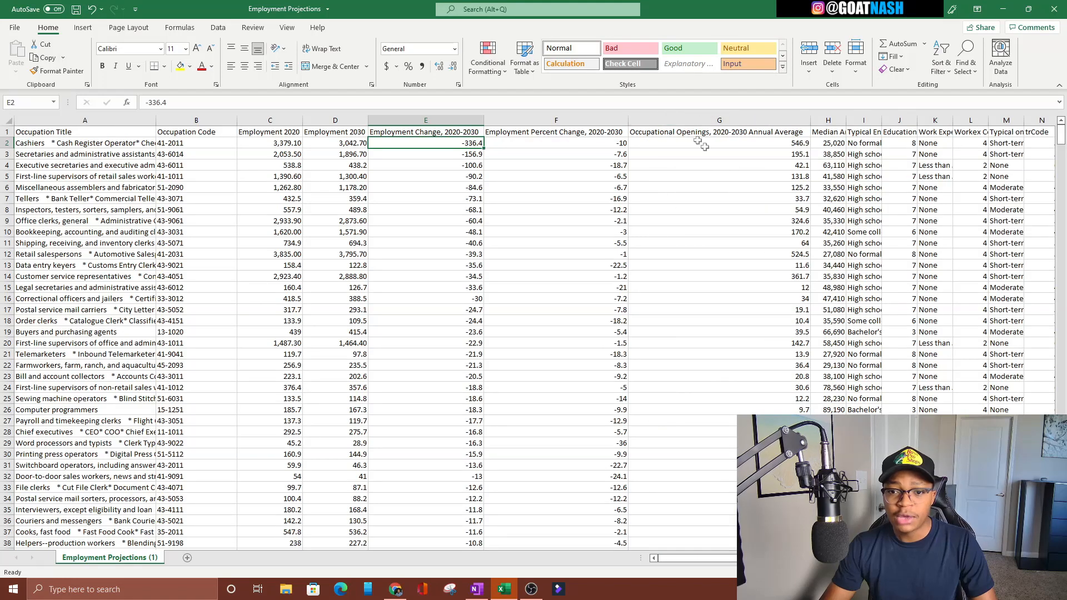
{"action": "left_click", "coordinate": [687, 133]}
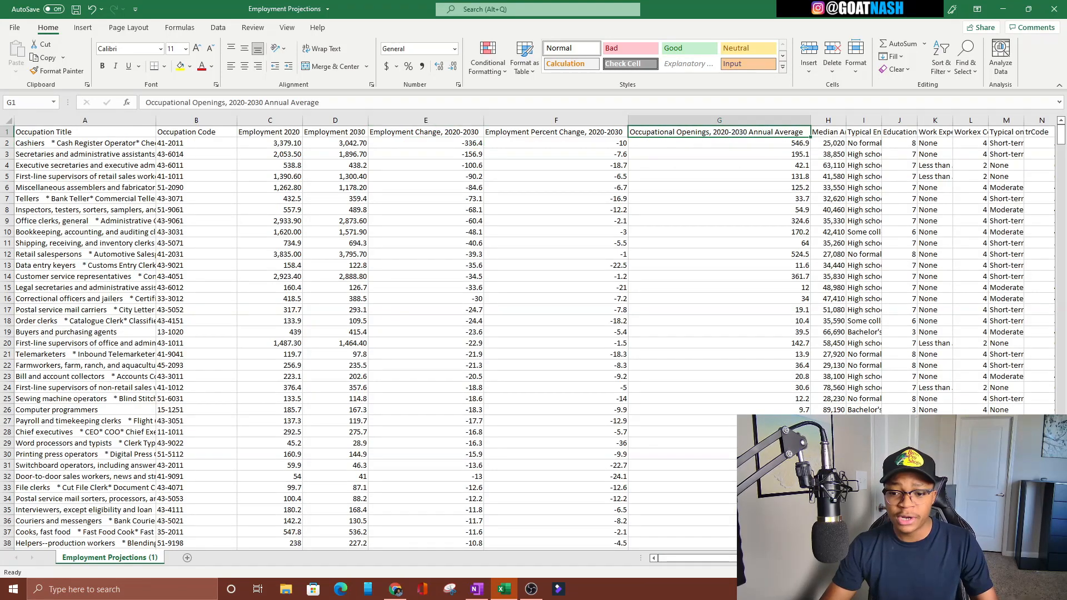
{"action": "left_click_drag", "start_coordinate": [694, 558], "coordinate": [715, 559]}
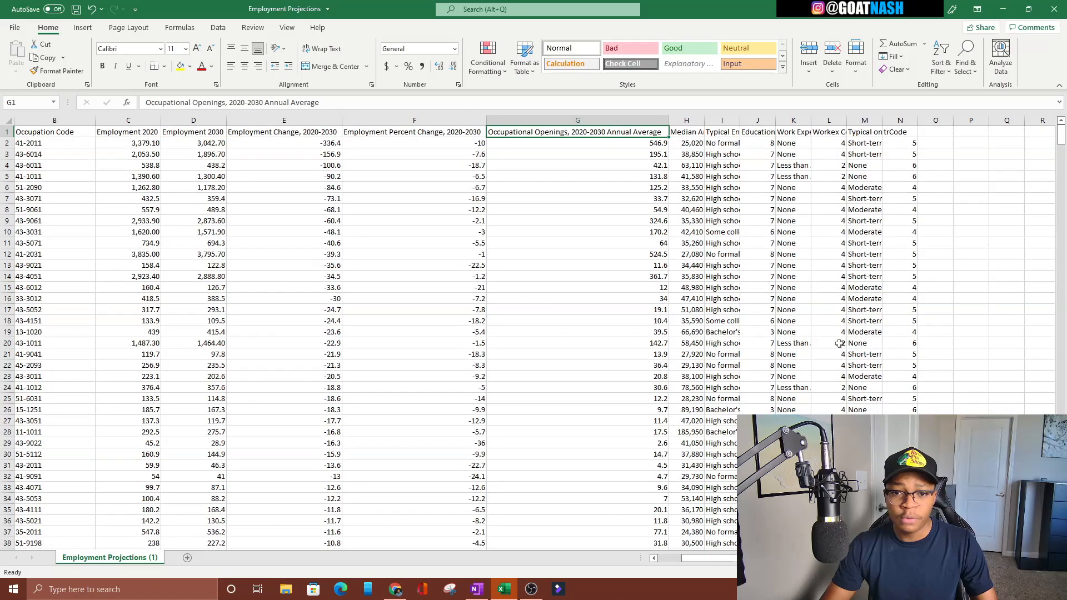
{"action": "double_click", "coordinate": [702, 120]}
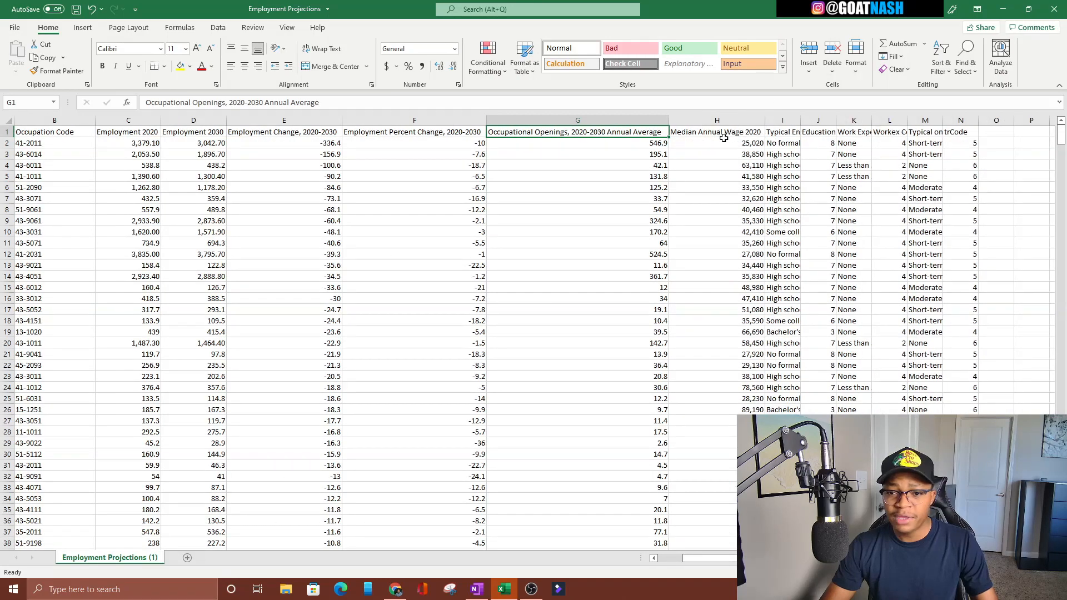
{"action": "left_click", "coordinate": [745, 134]}
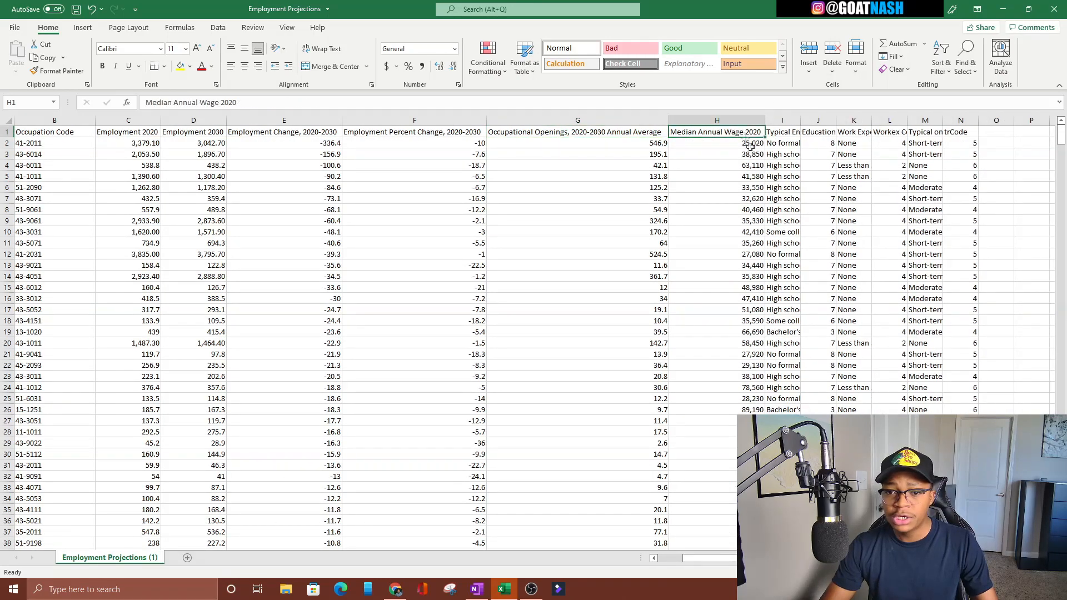
- Auto-fit the Typical Entry-Level Education and Education Code columns to show their full contents
{"action": "left_click", "coordinate": [792, 120]}
{"action": "double_click", "coordinate": [798, 120]}
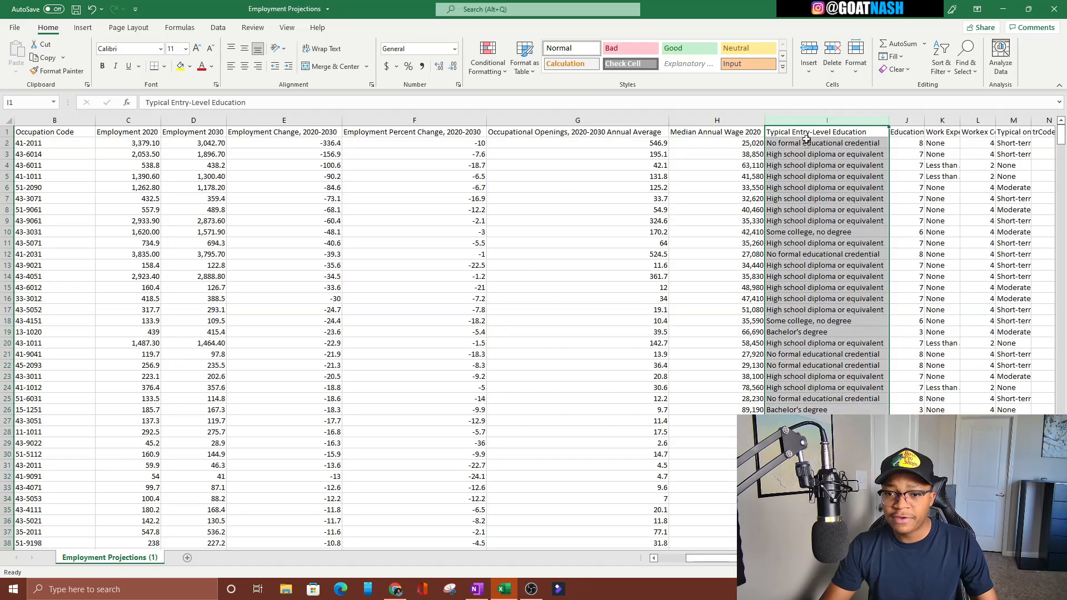
{"action": "left_click", "coordinate": [805, 143]}
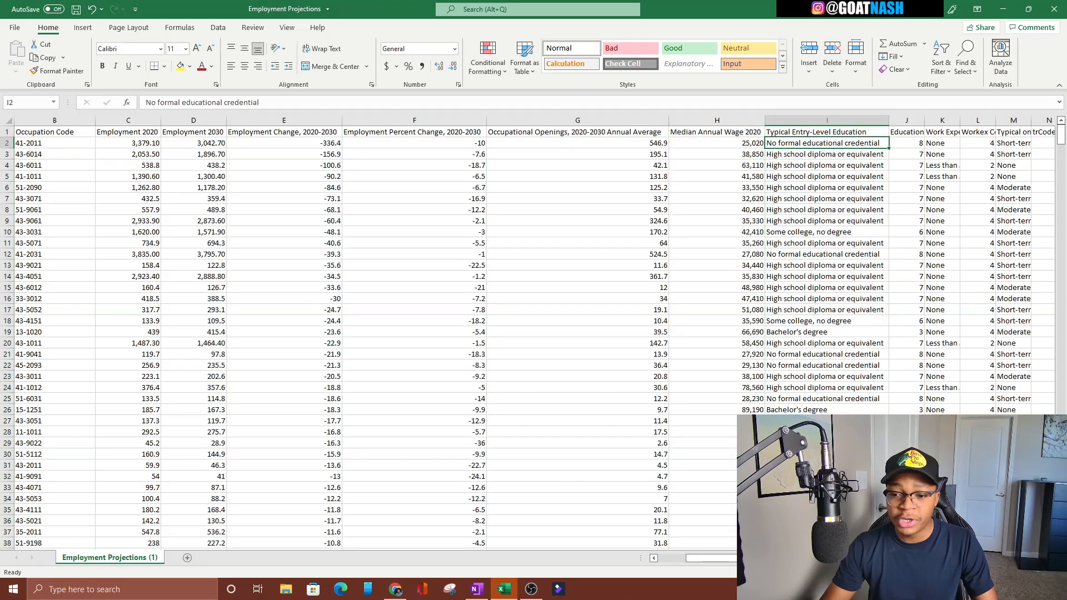
{"action": "left_click_drag", "start_coordinate": [708, 558], "coordinate": [731, 558]}
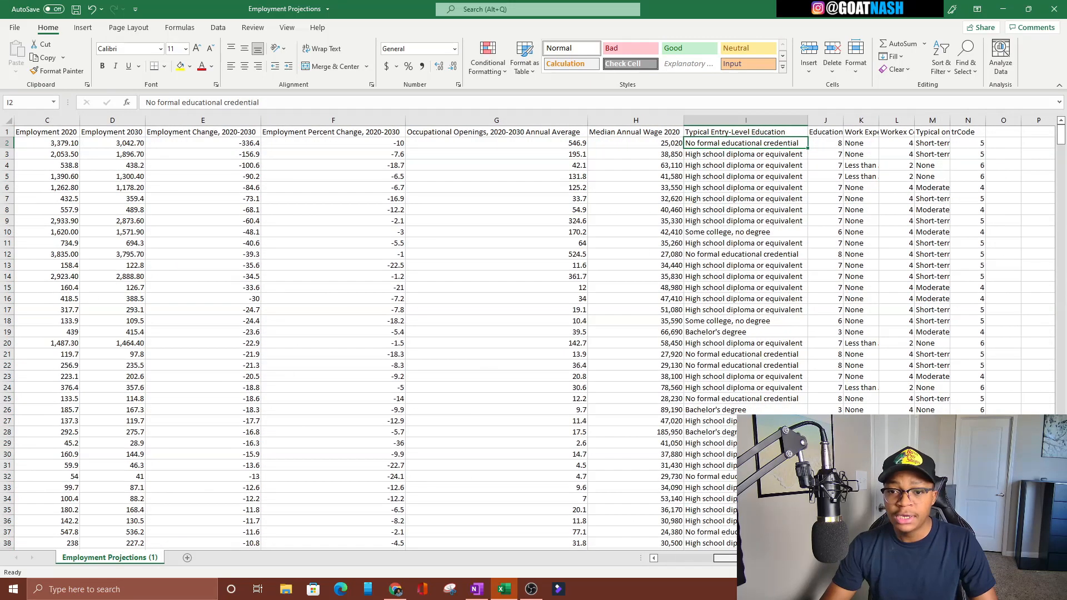
{"action": "double_click", "coordinate": [842, 121]}
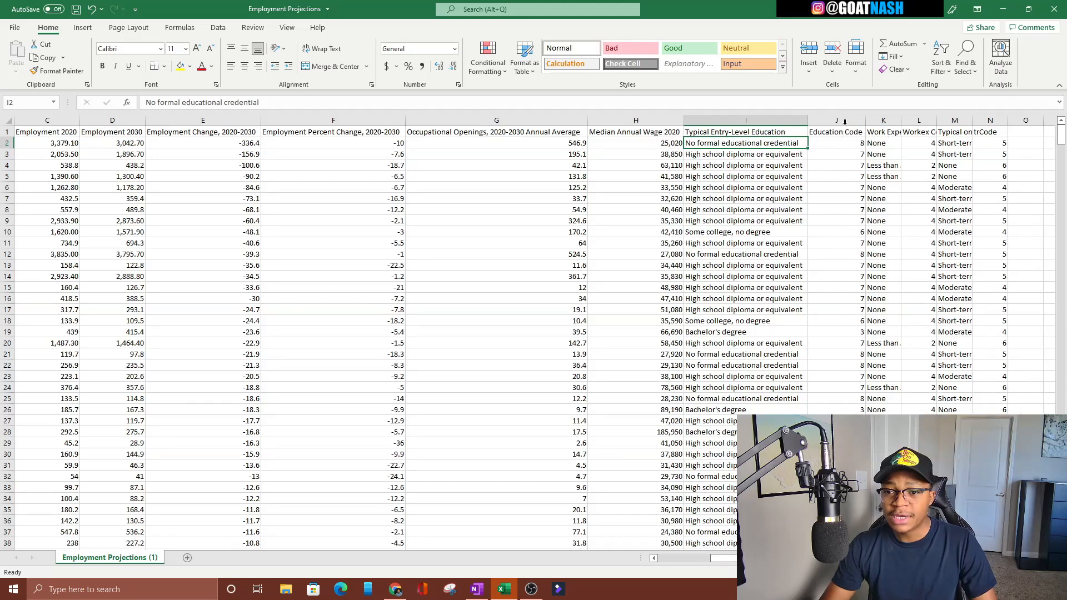
- Auto-fit the Work Experience in a Related Occupation and Workex Code columns
{"action": "double_click", "coordinate": [900, 120]}
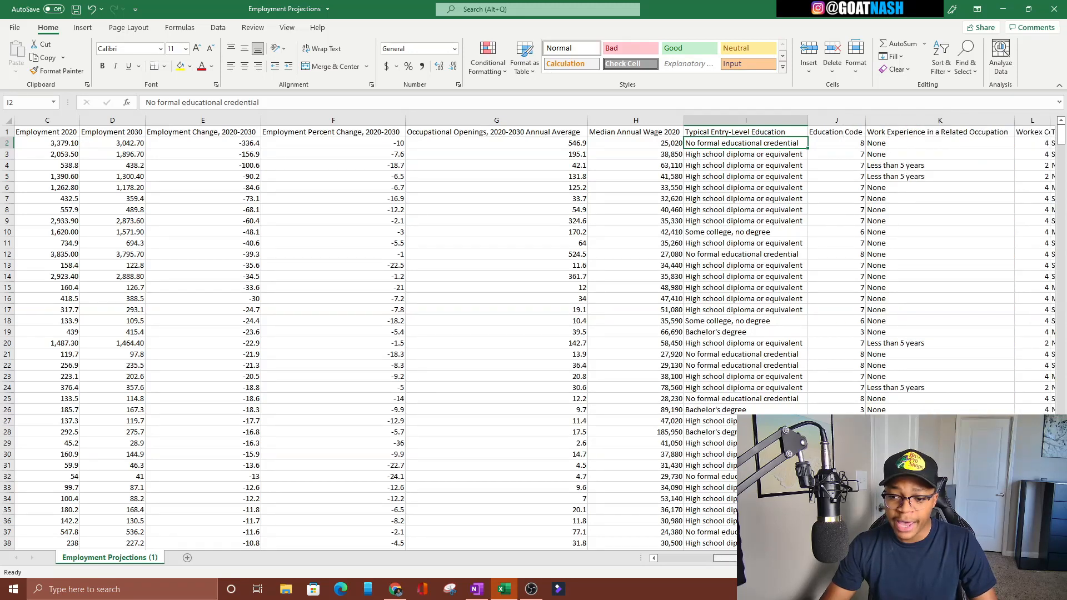
{"action": "scroll", "coordinate": [1006, 292], "scroll_direction": "right", "scroll_amount": 2}
{"action": "double_click", "coordinate": [918, 120]}
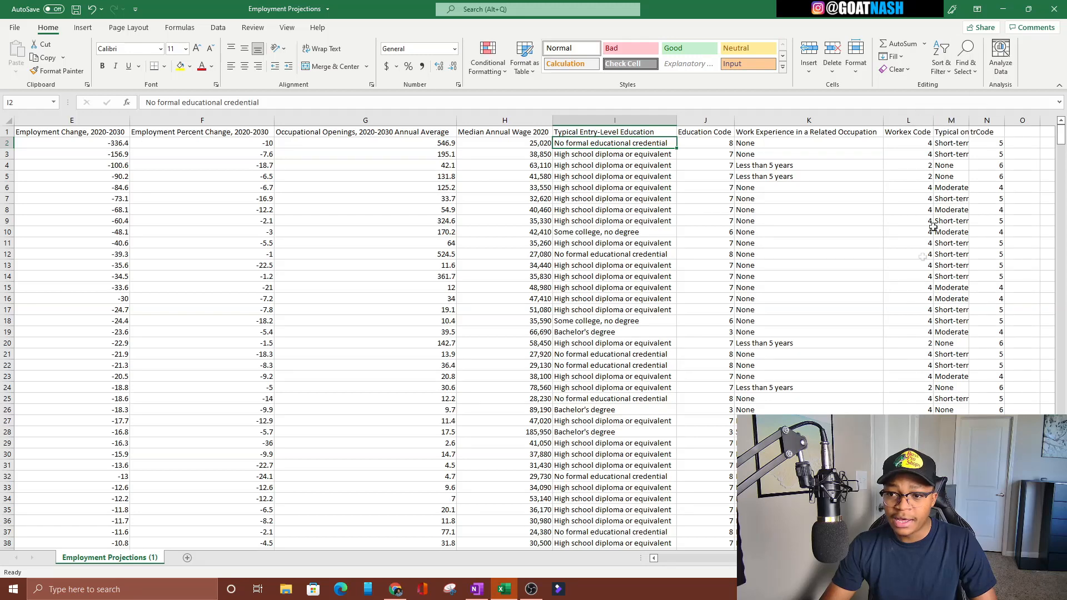
- Auto-fit the Typical on-the-job Training column and check the neighbouring trCode column
{"action": "left_click", "coordinate": [968, 118]}
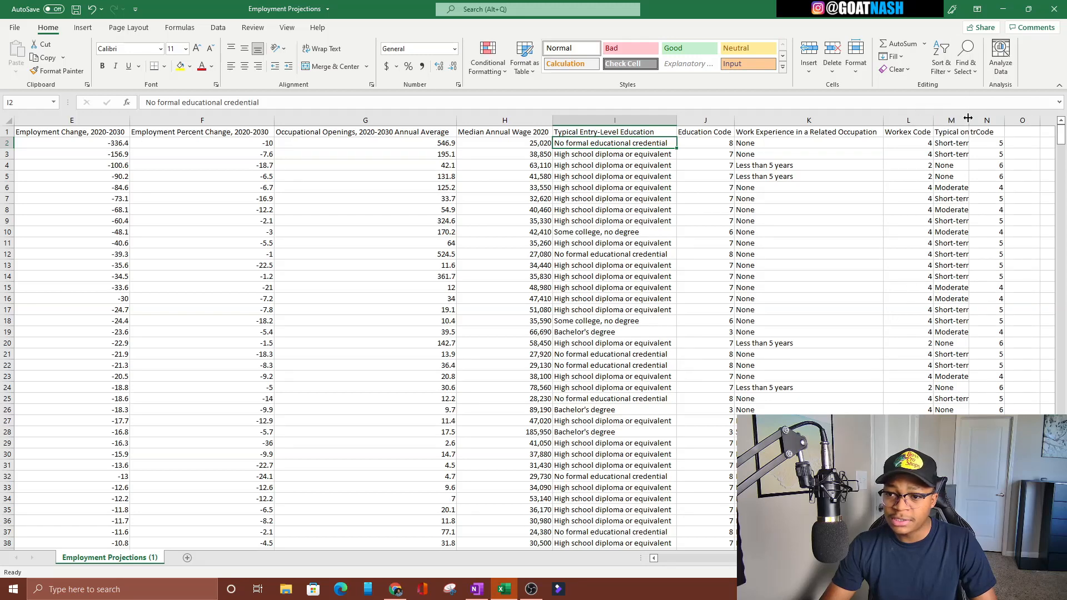
{"action": "double_click", "coordinate": [968, 118]}
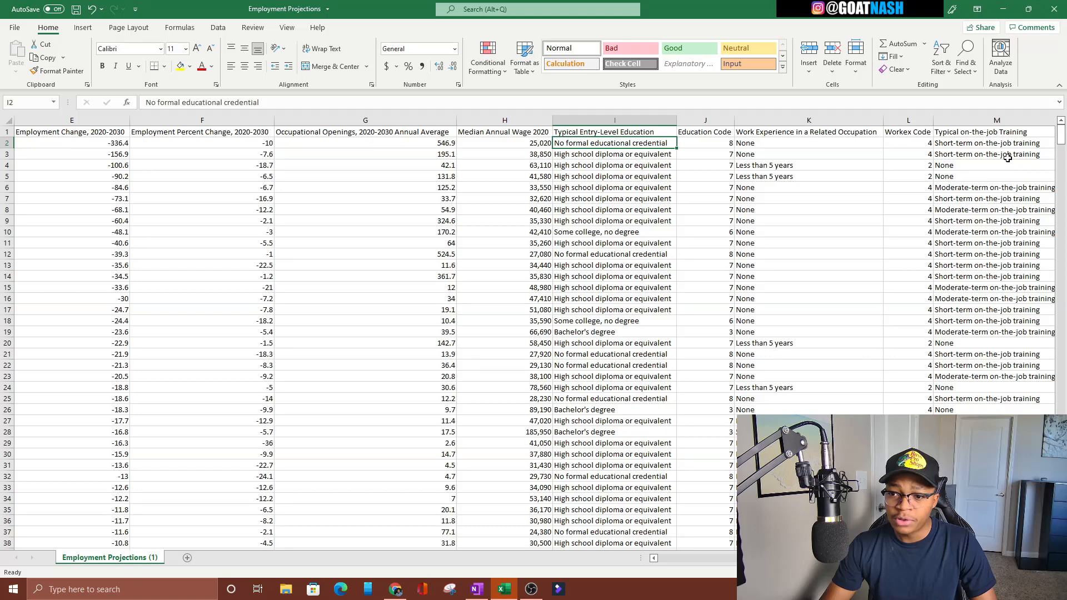
{"action": "scroll", "coordinate": [534, 334], "scroll_direction": "right", "scroll_amount": 1}
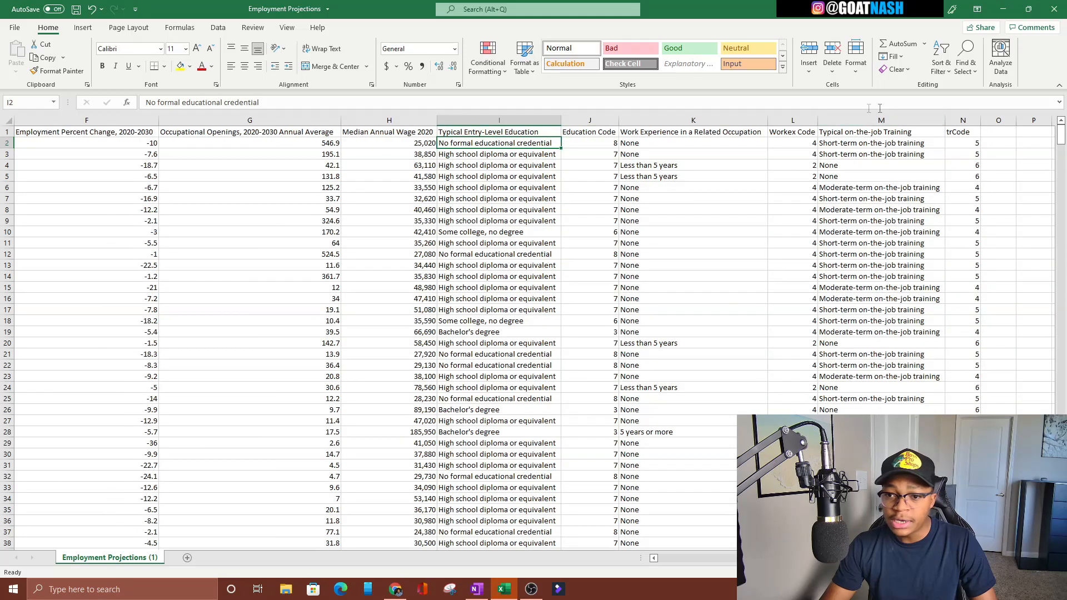
{"action": "left_click", "coordinate": [848, 175]}
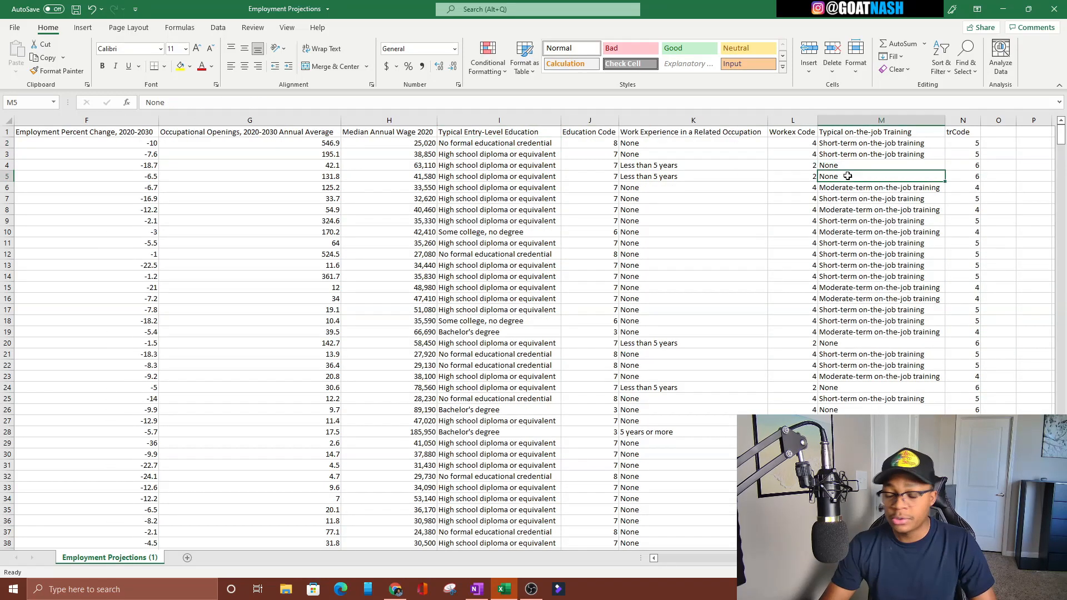
{"action": "left_click", "coordinate": [960, 133]}
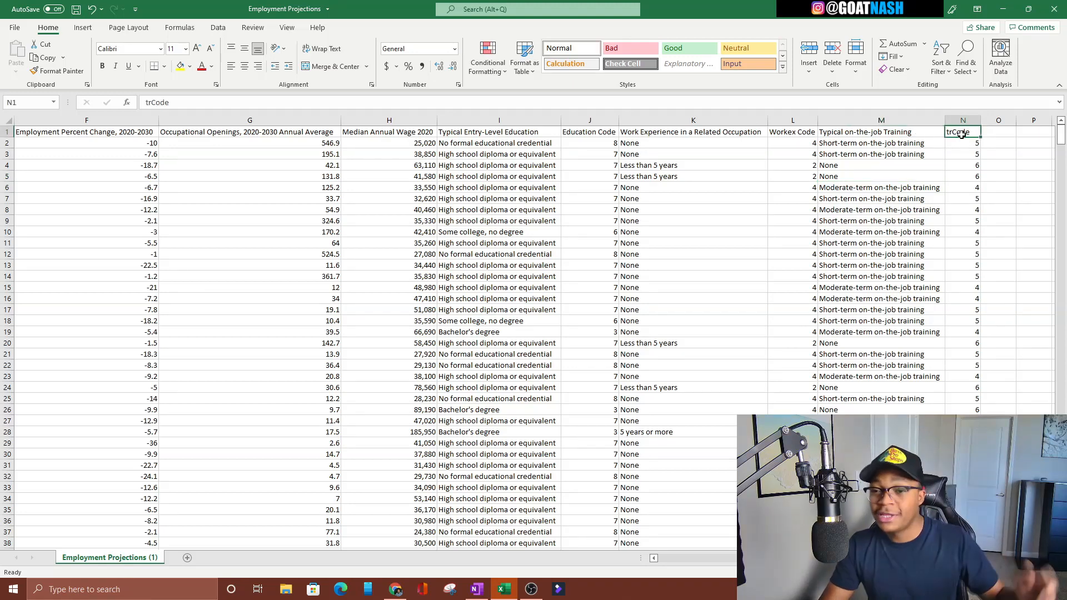
- Examine how far the list of occupations extends, from the first rows down to the last filled row
{"action": "scroll", "coordinate": [221, 241], "scroll_direction": "left", "scroll_amount": 5}
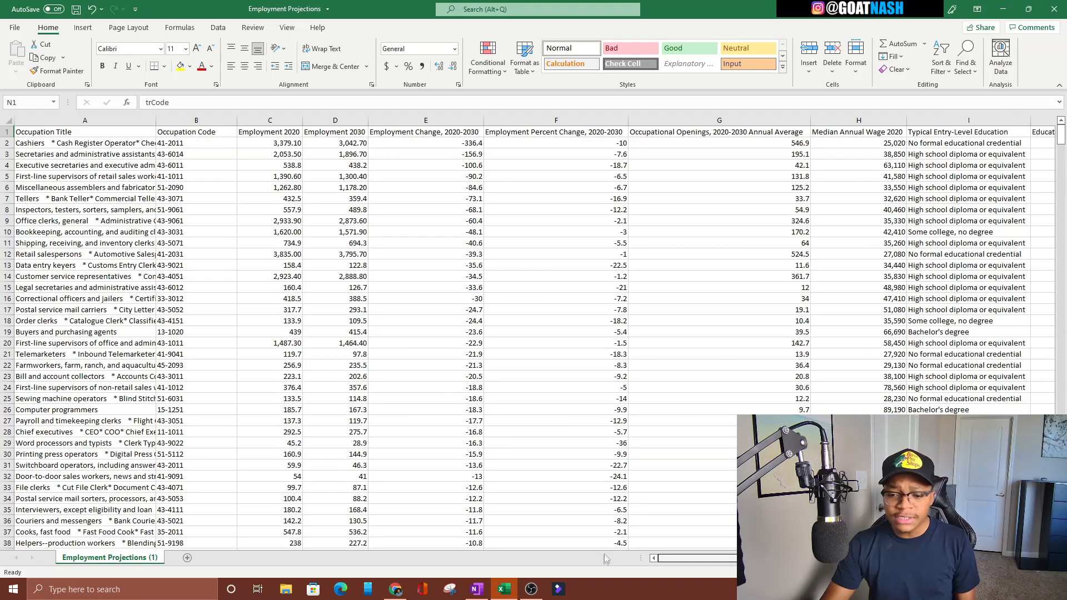
{"action": "left_click", "coordinate": [129, 187]}
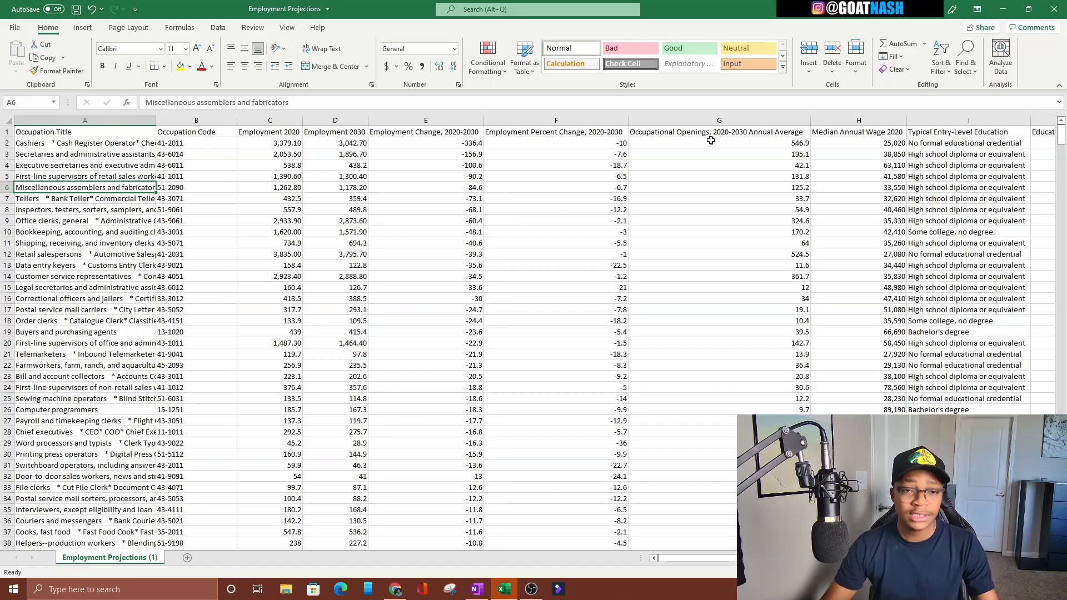
{"action": "scroll", "coordinate": [543, 233], "scroll_direction": "down", "scroll_amount": 20}
{"action": "scroll", "coordinate": [519, 209], "scroll_direction": "up", "scroll_amount": 20}
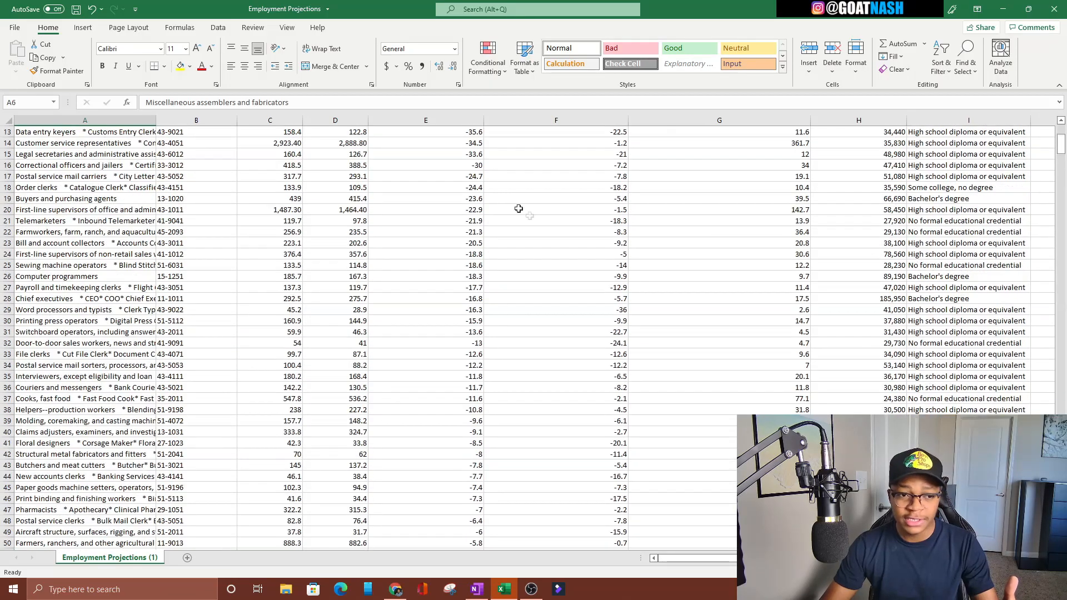
{"action": "left_click_drag", "start_coordinate": [1061, 136], "coordinate": [1061, 140]}
{"action": "scroll", "coordinate": [389, 372], "scroll_direction": "down", "scroll_amount": 5}
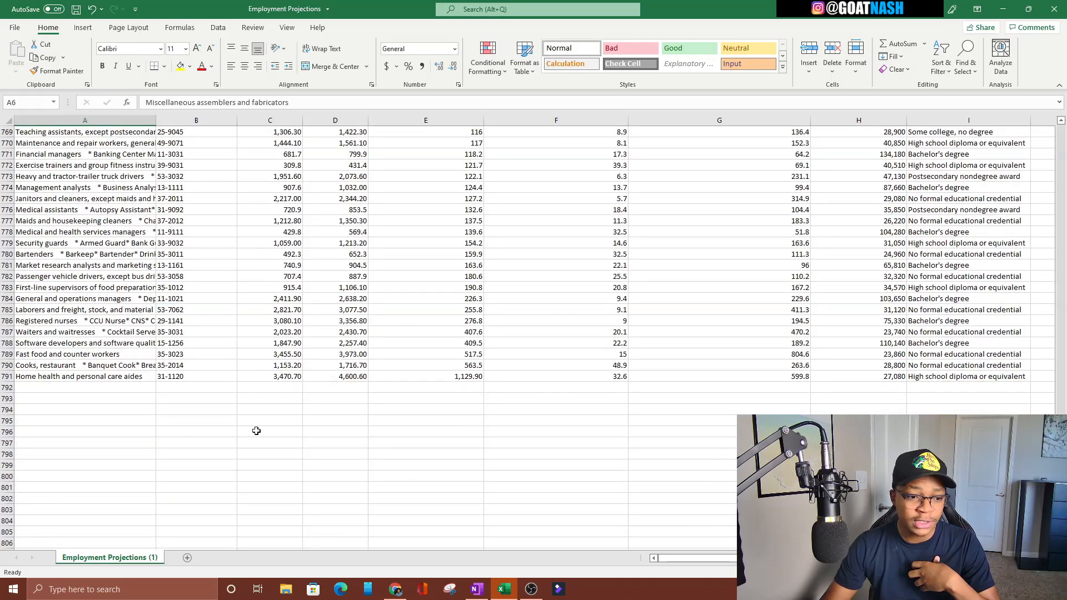
{"action": "left_click", "coordinate": [7, 377]}
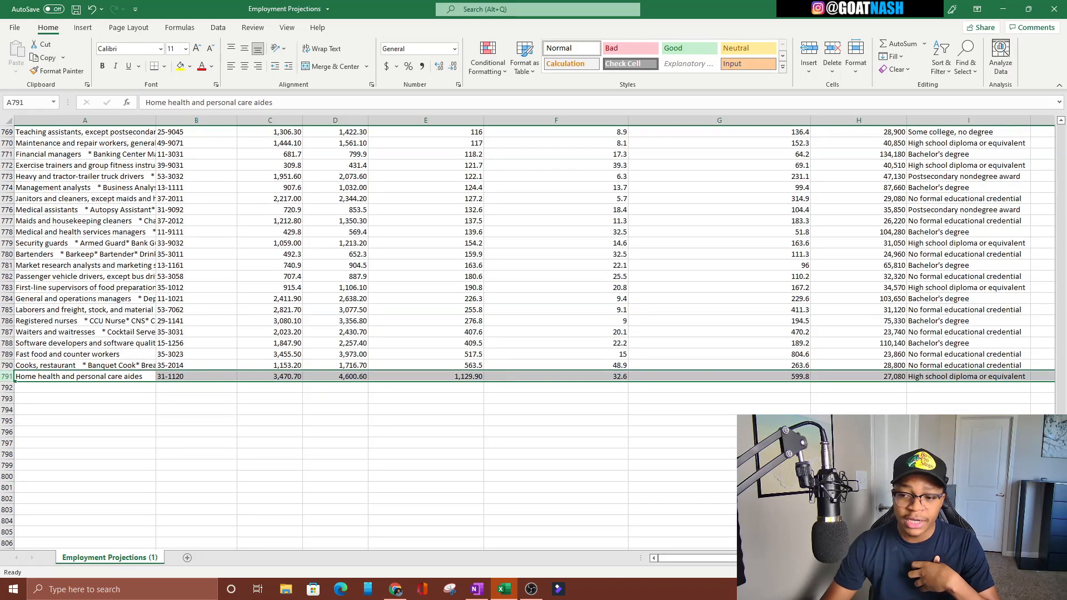
{"action": "left_click_drag", "start_coordinate": [1061, 534], "coordinate": [1061, 82]}
{"action": "left_click", "coordinate": [7, 221]}
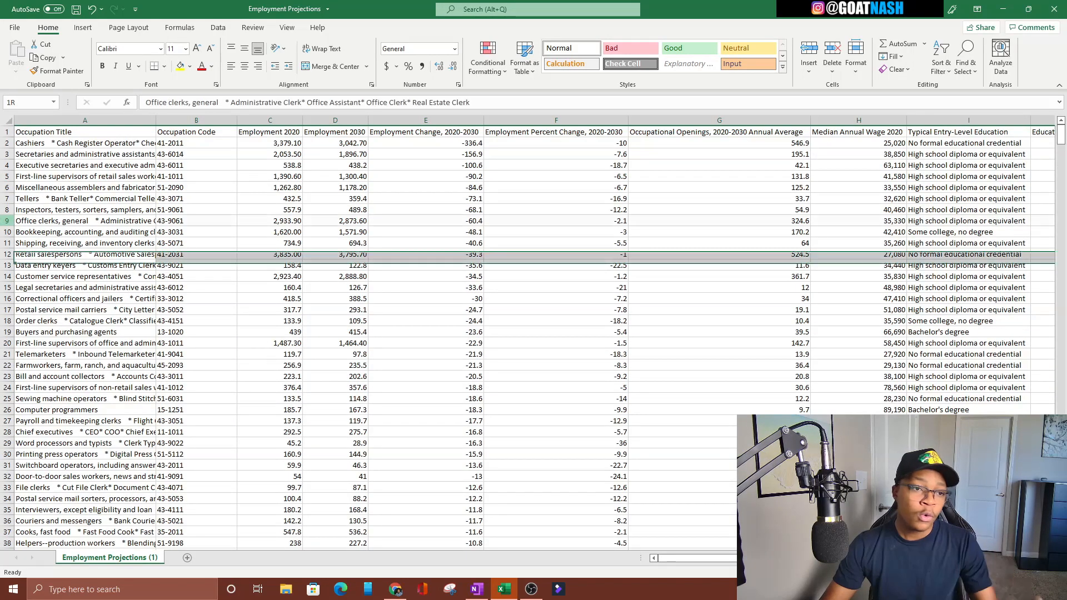
- Jump from the Occupation Title header to the column's last entry, review the final rows, and return to cell A1
{"action": "left_click", "coordinate": [80, 132]}
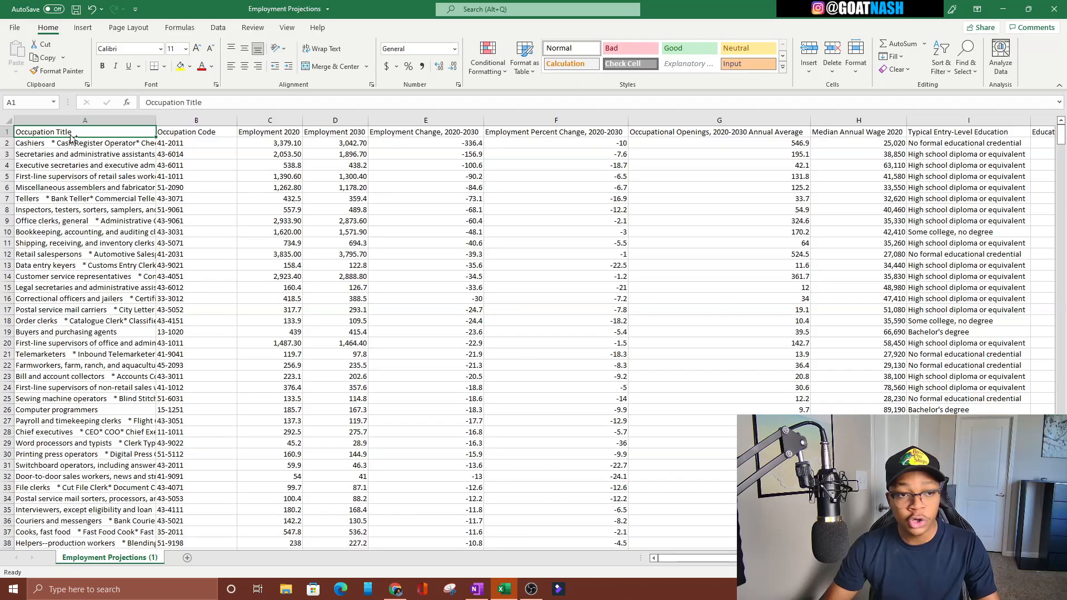
{"action": "key", "text": "ctrl+Down"}
{"action": "scroll", "coordinate": [70, 134], "scroll_direction": "down", "scroll_amount": 6}
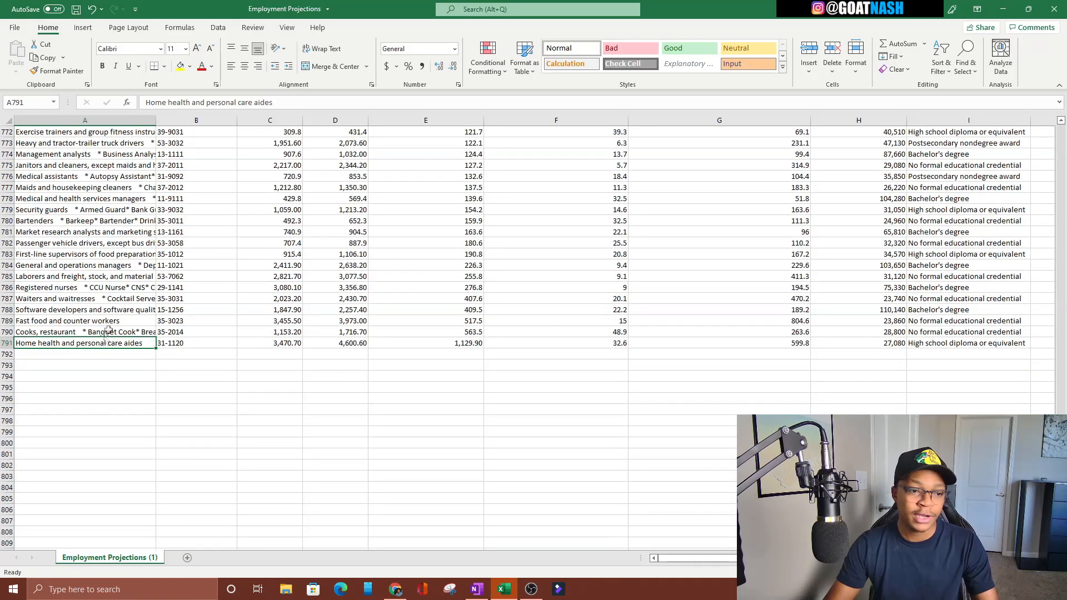
{"action": "scroll", "coordinate": [181, 349], "scroll_direction": "up", "scroll_amount": 6}
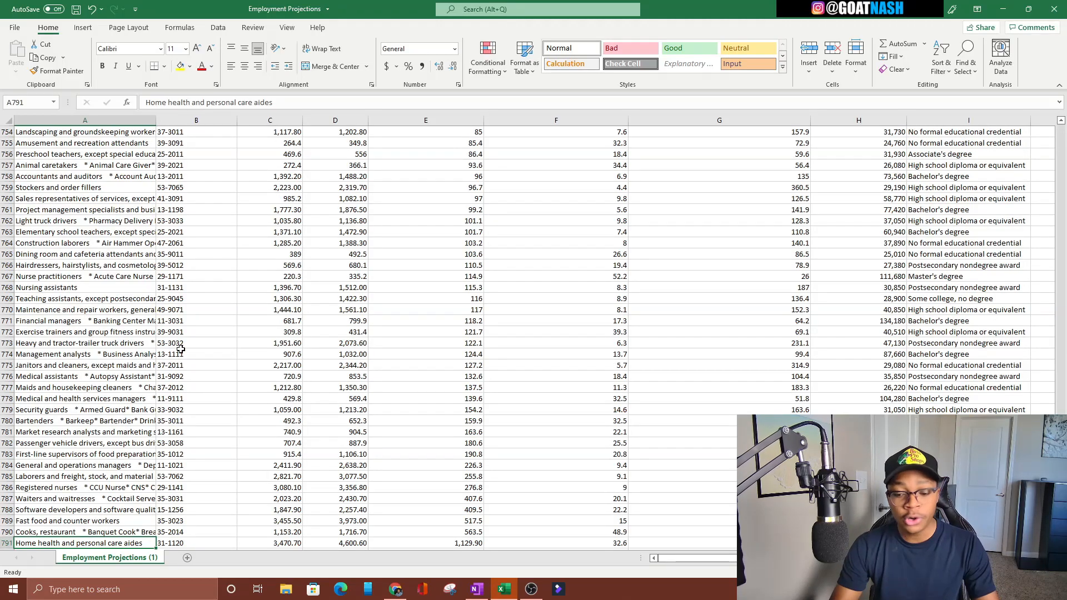
{"action": "key", "text": "ctrl+Home"}
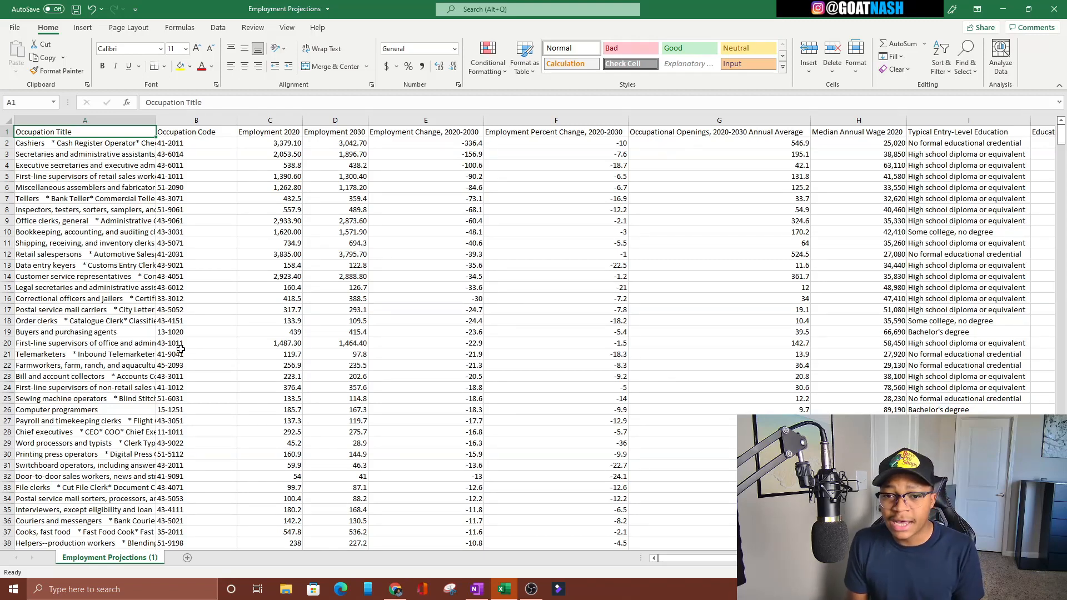
- Examine the columns for entry-level education, median wage, annual openings, employment percent change and related work experience
{"action": "left_click", "coordinate": [945, 134]}
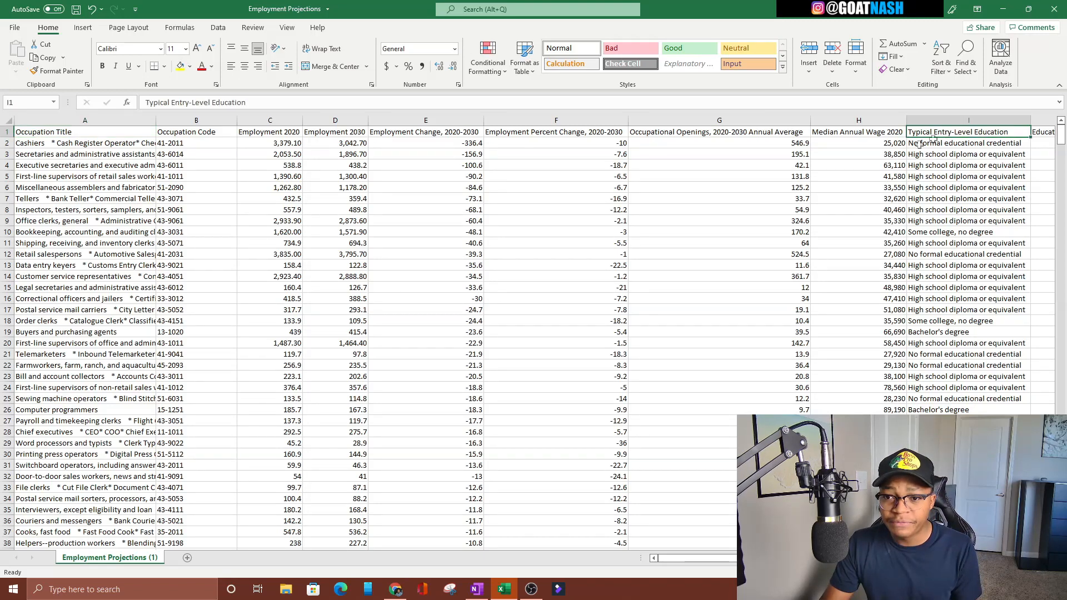
{"action": "left_click", "coordinate": [826, 139]}
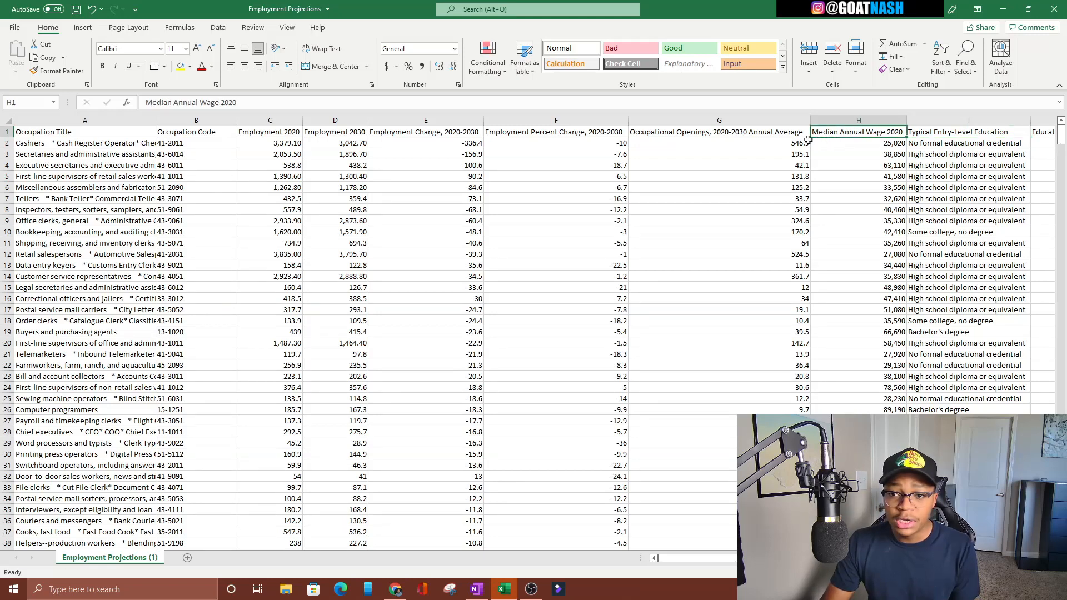
{"action": "left_click", "coordinate": [758, 134]}
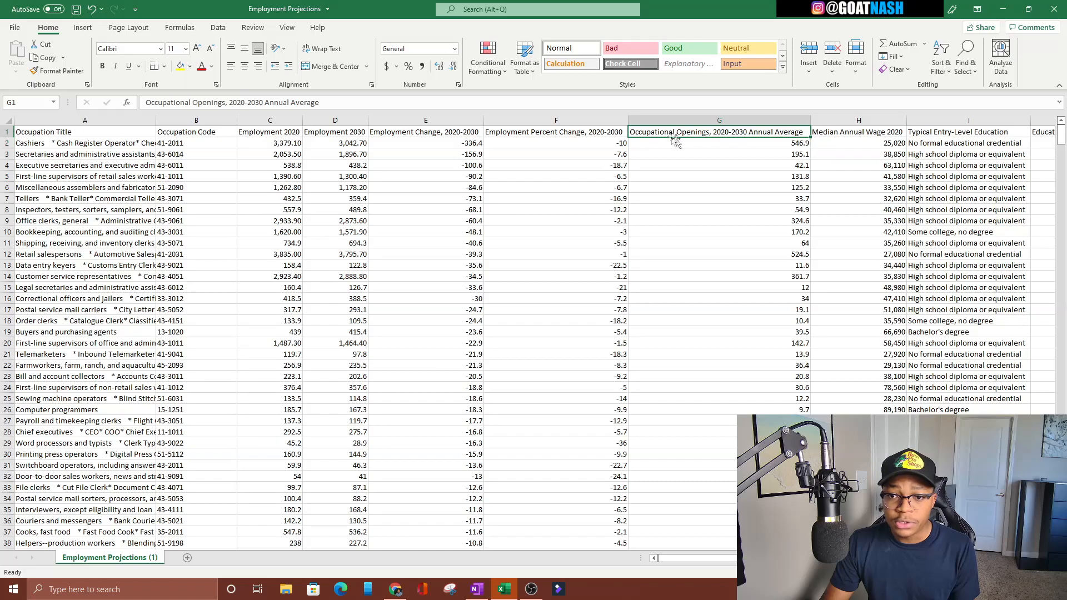
{"action": "left_click", "coordinate": [542, 135]}
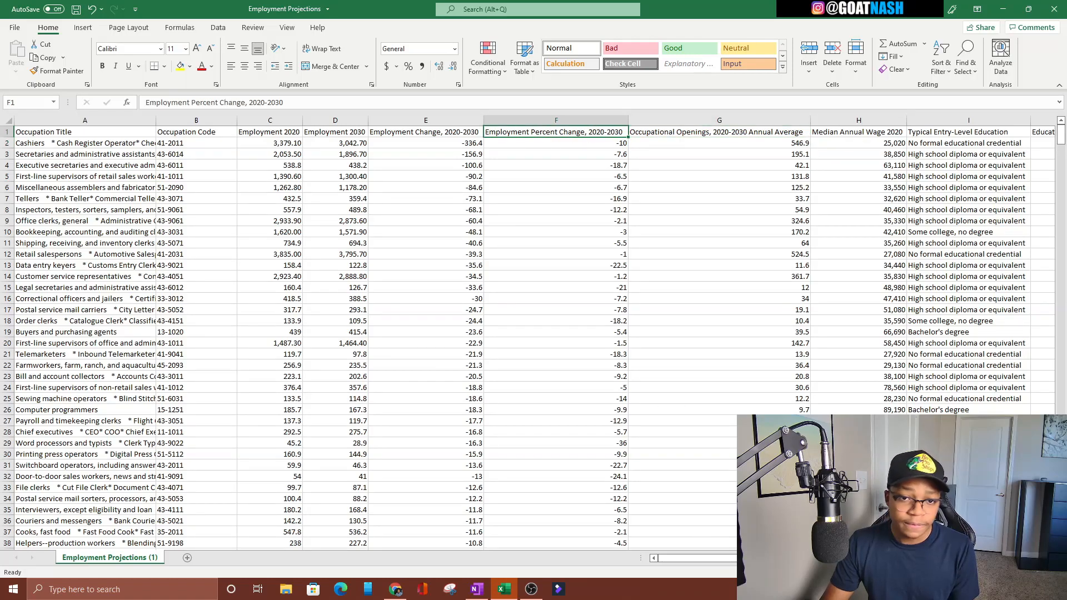
{"action": "scroll", "coordinate": [533, 334], "scroll_direction": "right", "scroll_amount": 5}
{"action": "scroll", "coordinate": [799, 138], "scroll_direction": "left", "scroll_amount": 3}
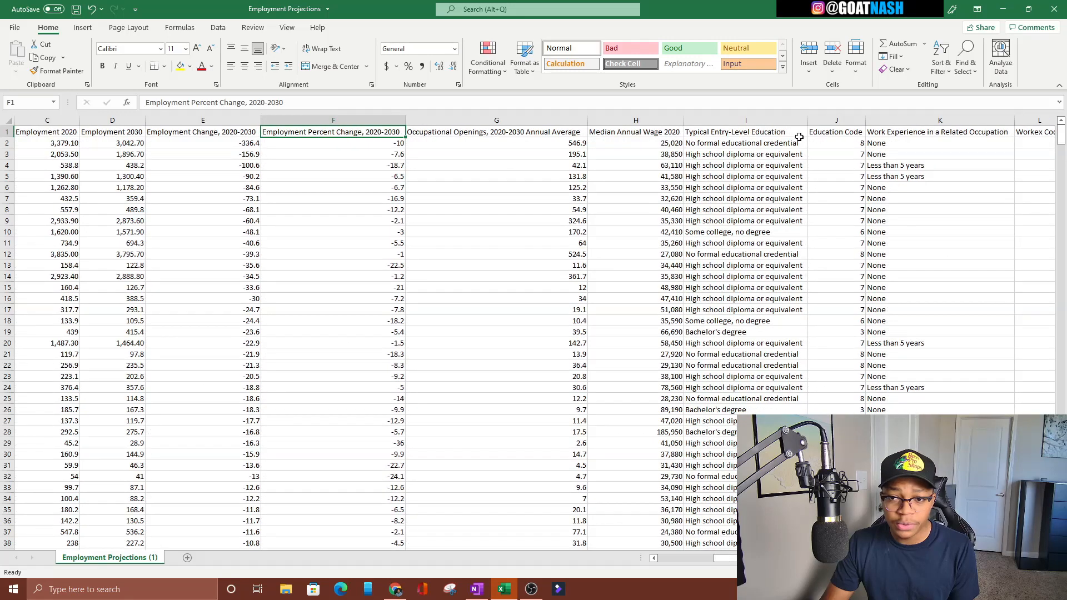
{"action": "left_click", "coordinate": [635, 120]}
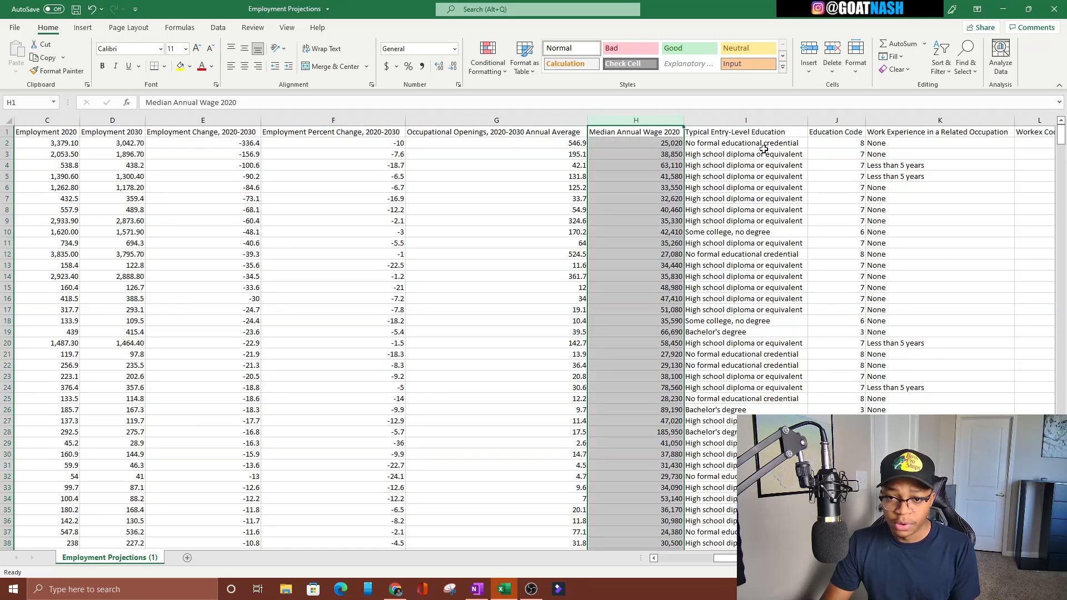
{"action": "left_click", "coordinate": [748, 132]}
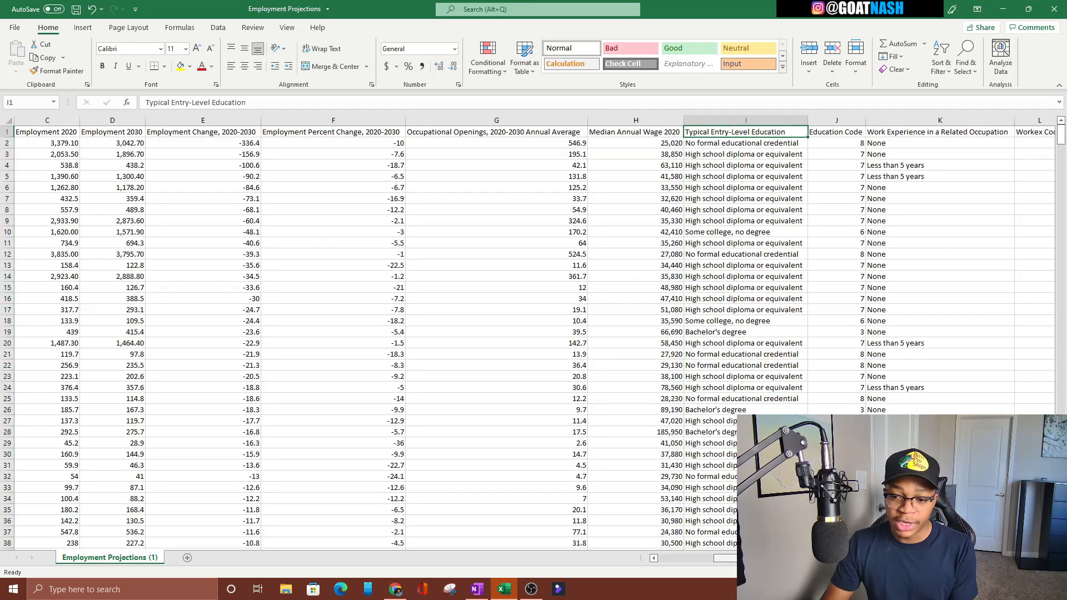
{"action": "scroll", "coordinate": [878, 237], "scroll_direction": "right", "scroll_amount": 2}
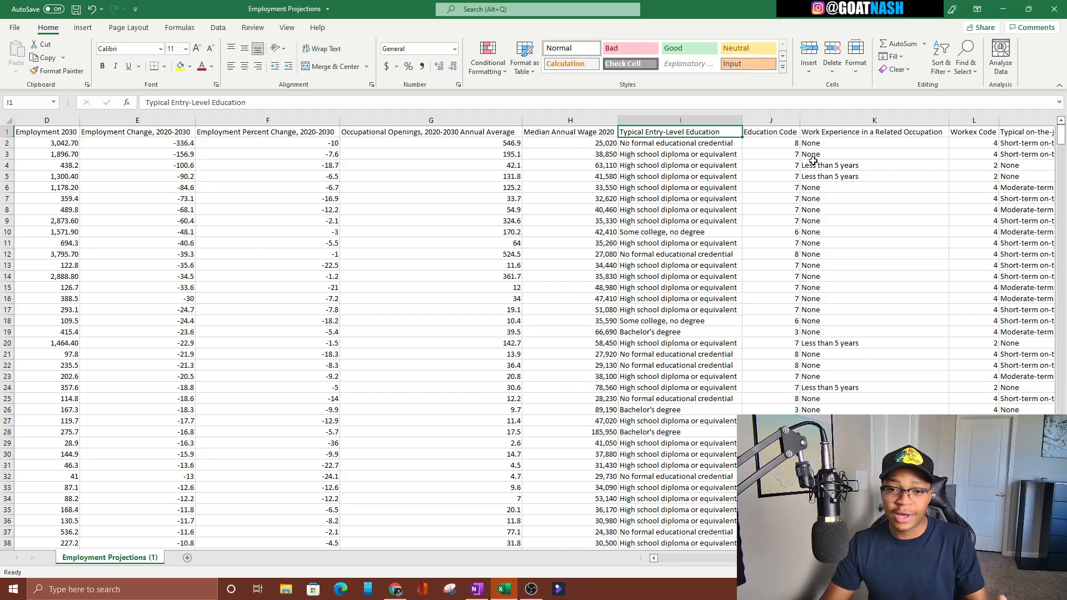
{"action": "left_click", "coordinate": [822, 134]}
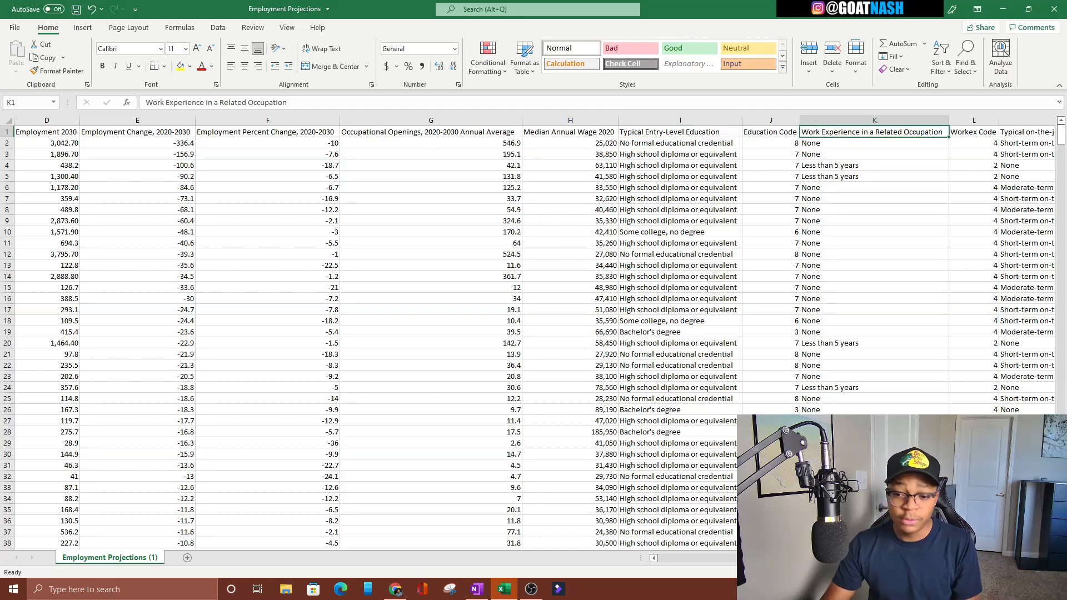
- Examine the Workex Code, Typical on-the-job Training and Typical Entry-Level Education columns
{"action": "scroll", "coordinate": [533, 334], "scroll_direction": "right", "scroll_amount": 2}
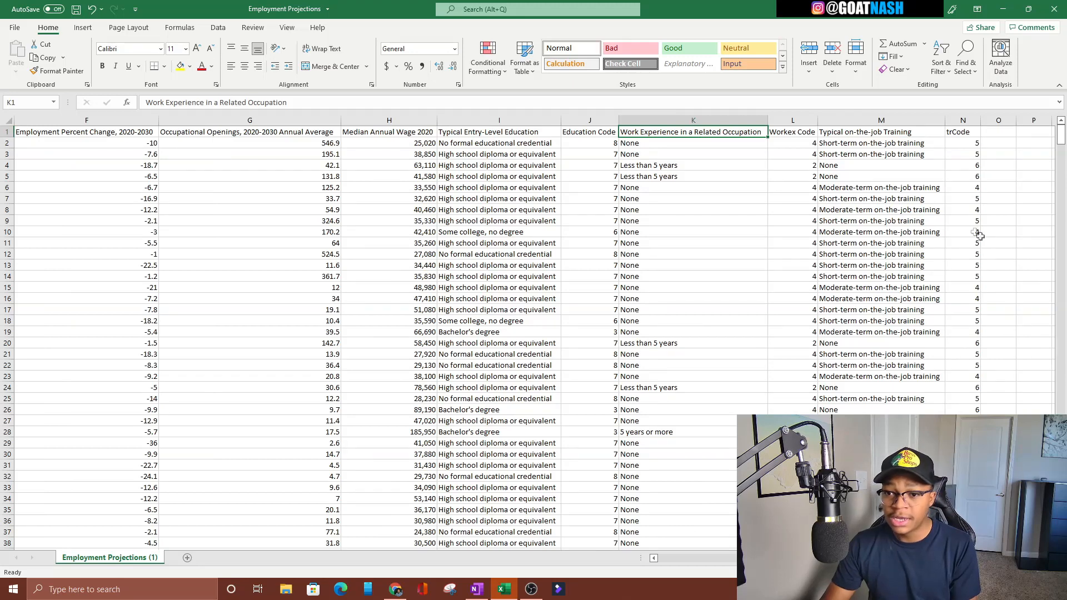
{"action": "left_click", "coordinate": [792, 120]}
{"action": "left_click", "coordinate": [911, 119]}
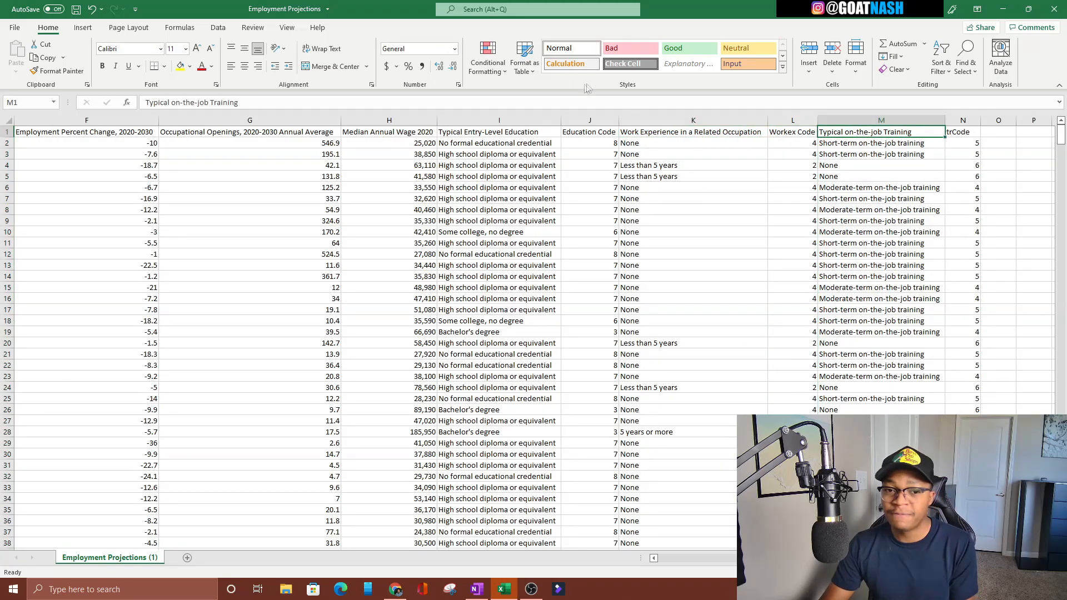
{"action": "left_click", "coordinate": [539, 135]}
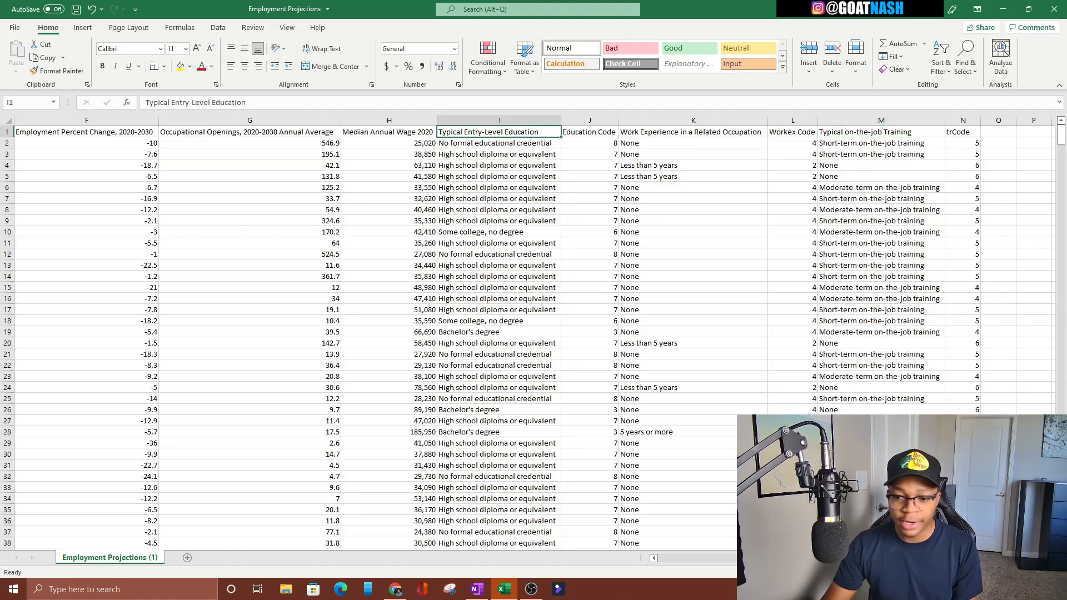
- Select the Occupation Title header in A1 and start creating a PivotTable from the employment data
{"action": "scroll", "coordinate": [533, 333], "scroll_direction": "left", "scroll_amount": 5}
{"action": "left_click", "coordinate": [30, 143]}
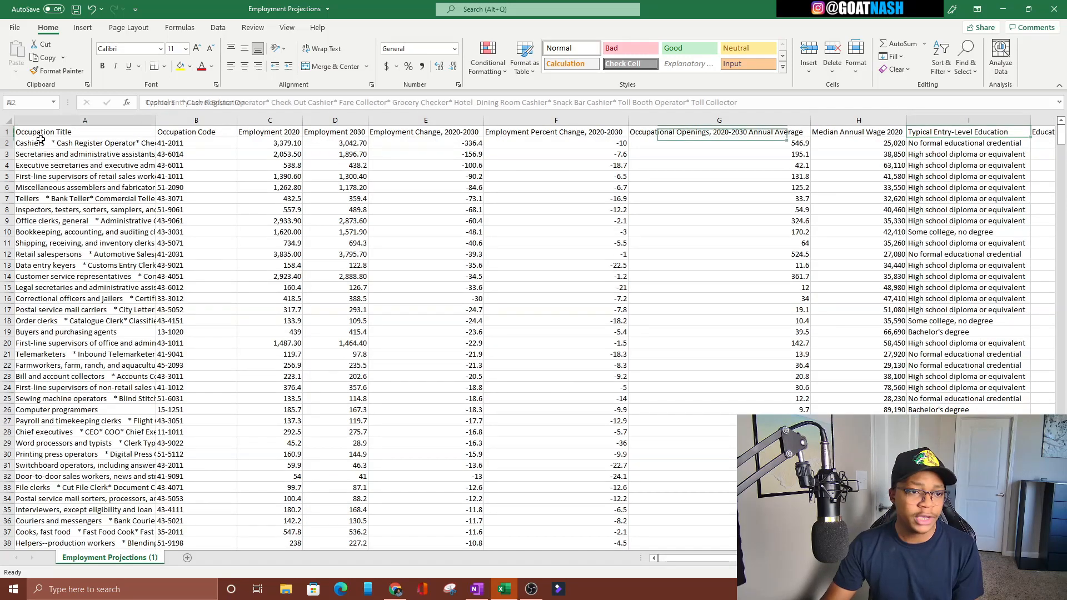
{"action": "left_click", "coordinate": [43, 131]}
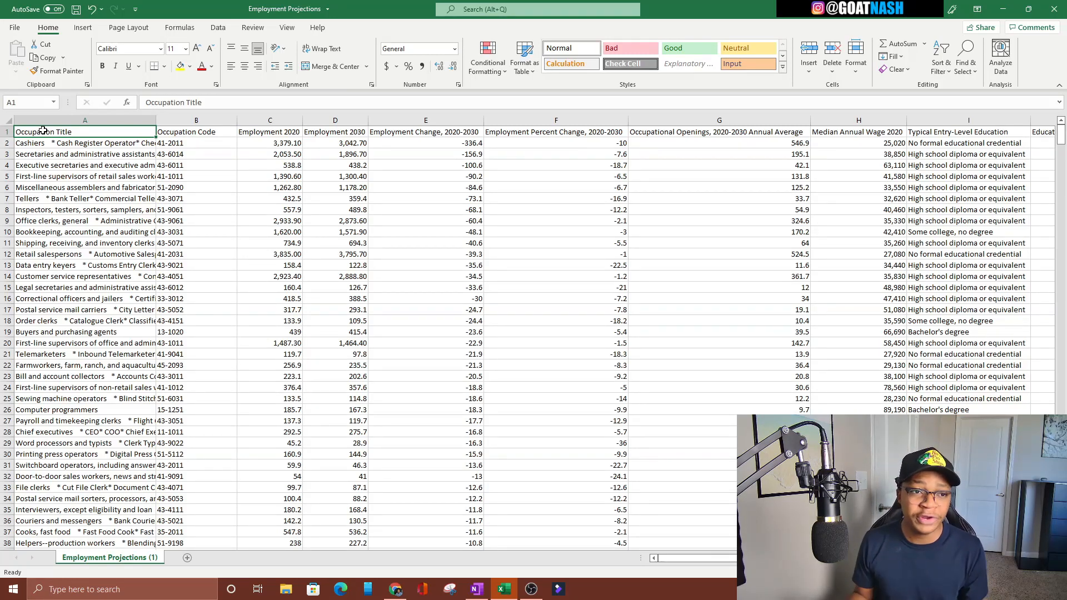
{"action": "left_click", "coordinate": [83, 27]}
{"action": "left_click", "coordinate": [20, 52]}
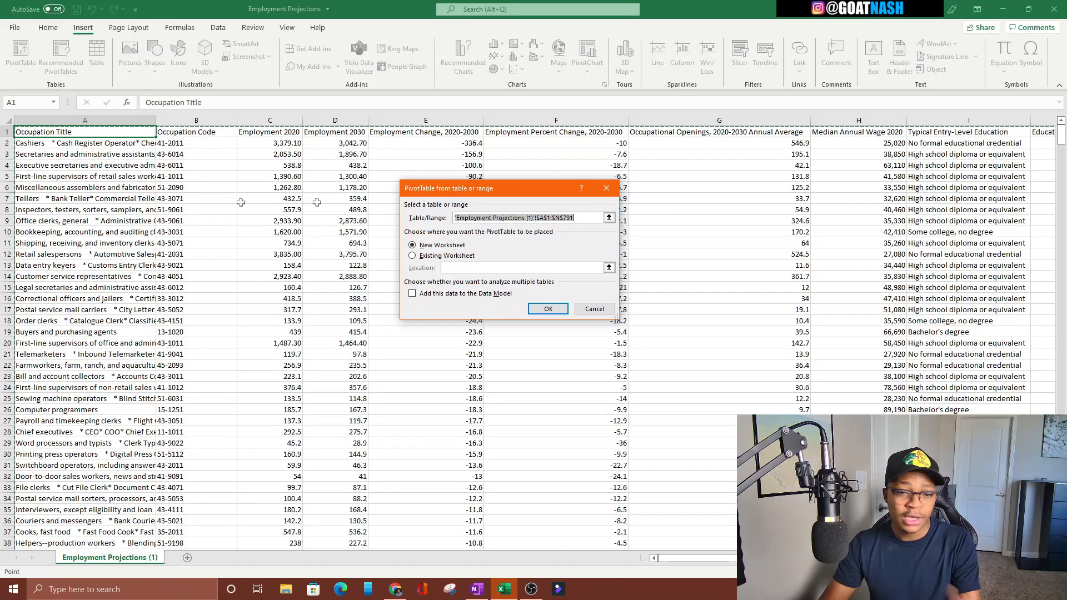
- Reselect the PivotTable source manually, from the Occupation Title header through the last filled trCode row
{"action": "scroll", "coordinate": [774, 302], "scroll_direction": "down", "scroll_amount": 11}
{"action": "scroll", "coordinate": [754, 288], "scroll_direction": "up", "scroll_amount": 11}
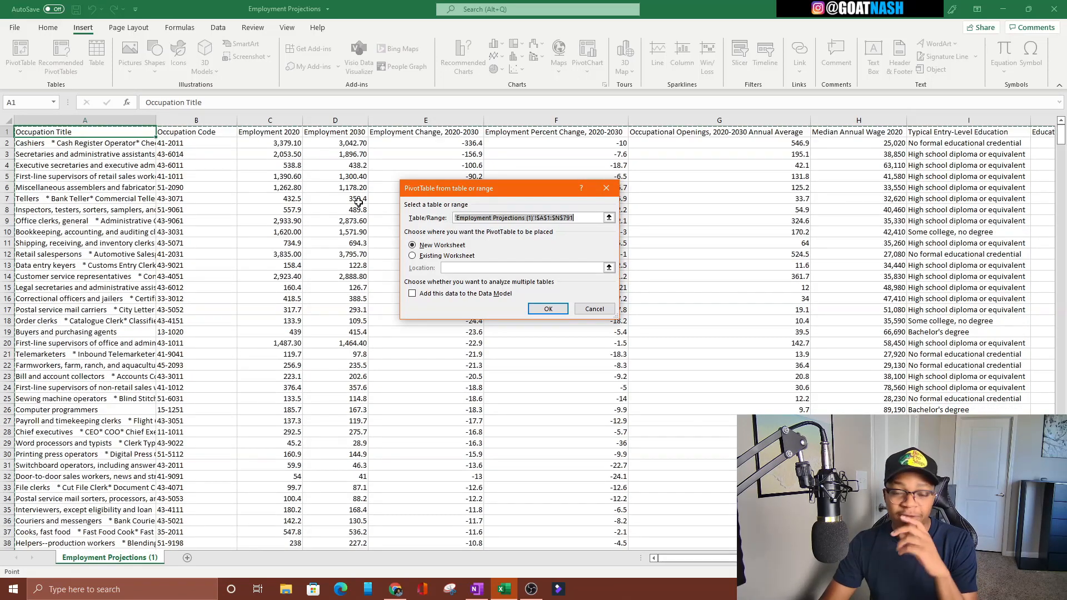
{"action": "left_click", "coordinate": [24, 131]}
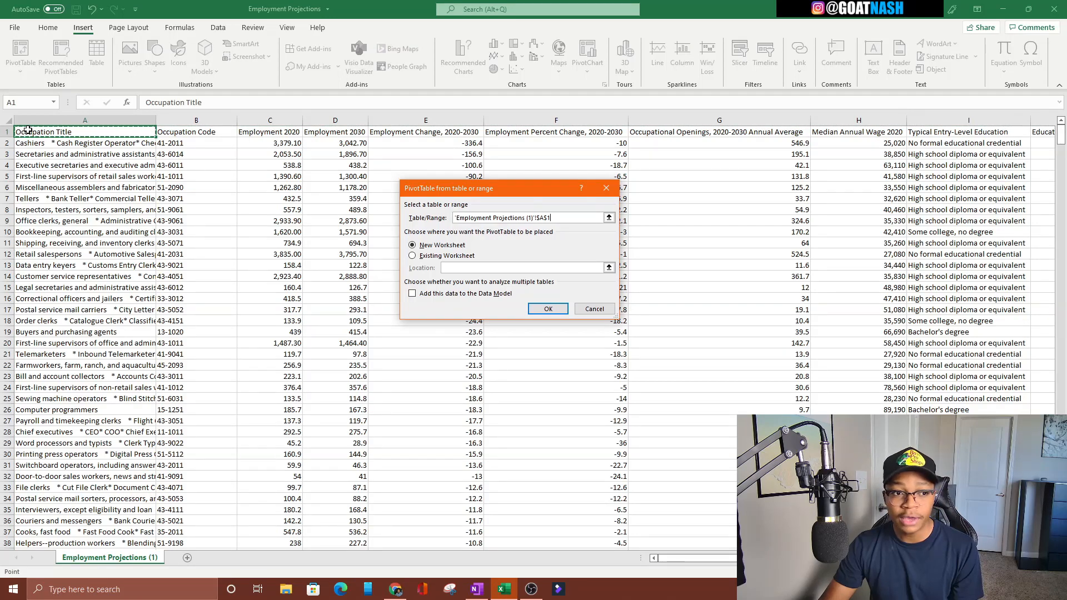
{"action": "left_click_drag", "start_coordinate": [27, 131], "coordinate": [954, 322]}
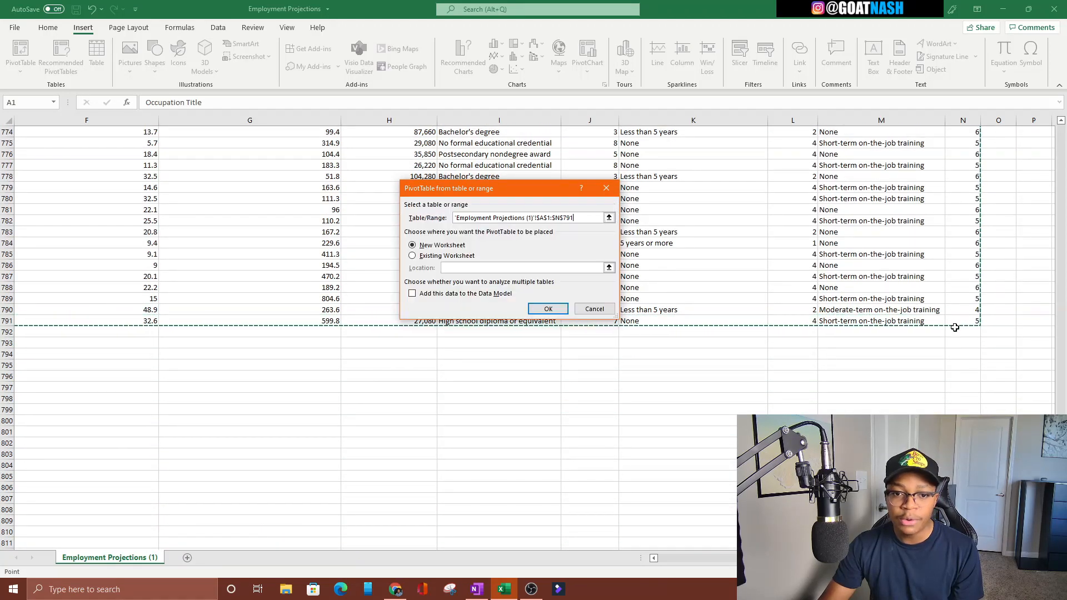
{"action": "scroll", "coordinate": [758, 204], "scroll_direction": "up", "scroll_amount": 20}
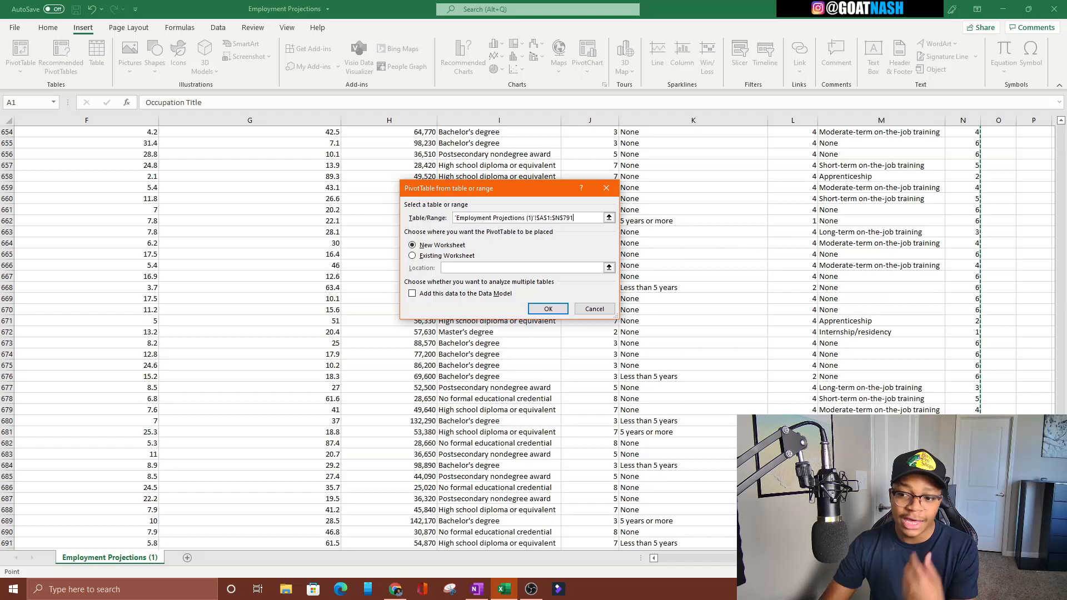
- Set the PivotTable source range to A1:N791 by extending the selection from A1 across all headers and down to the last row
{"action": "key", "text": "ctrl+Home"}
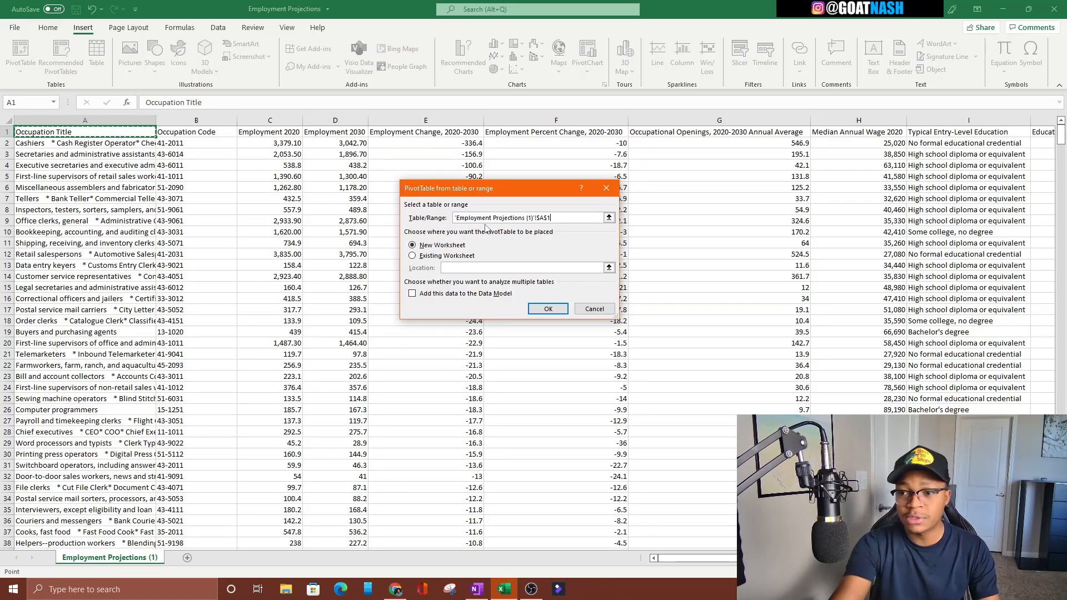
{"action": "key", "text": "ctrl+shift+Right"}
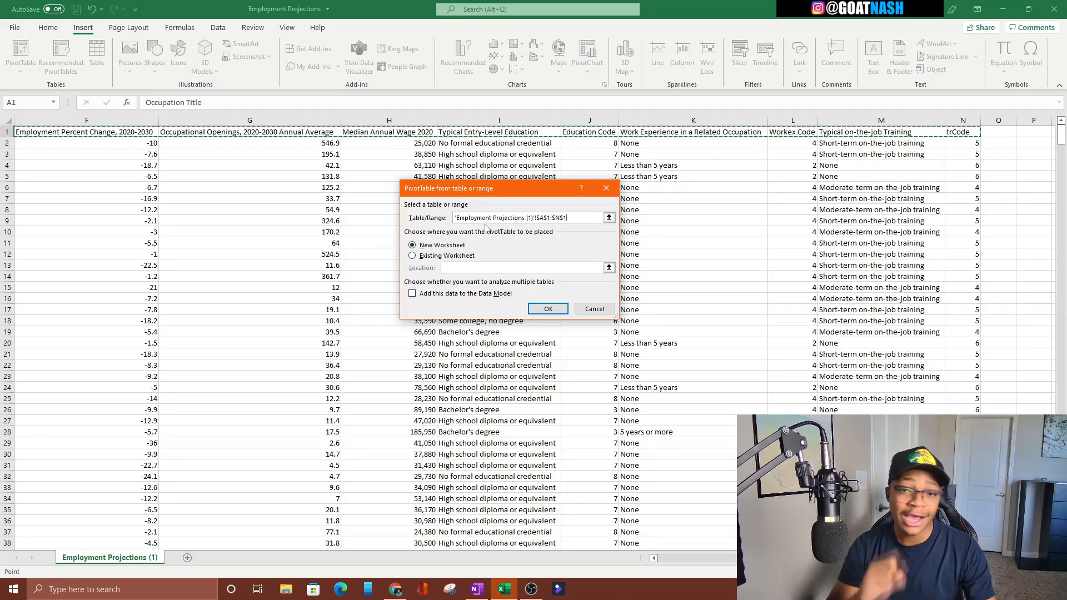
{"action": "key", "text": "ctrl+shift+Down"}
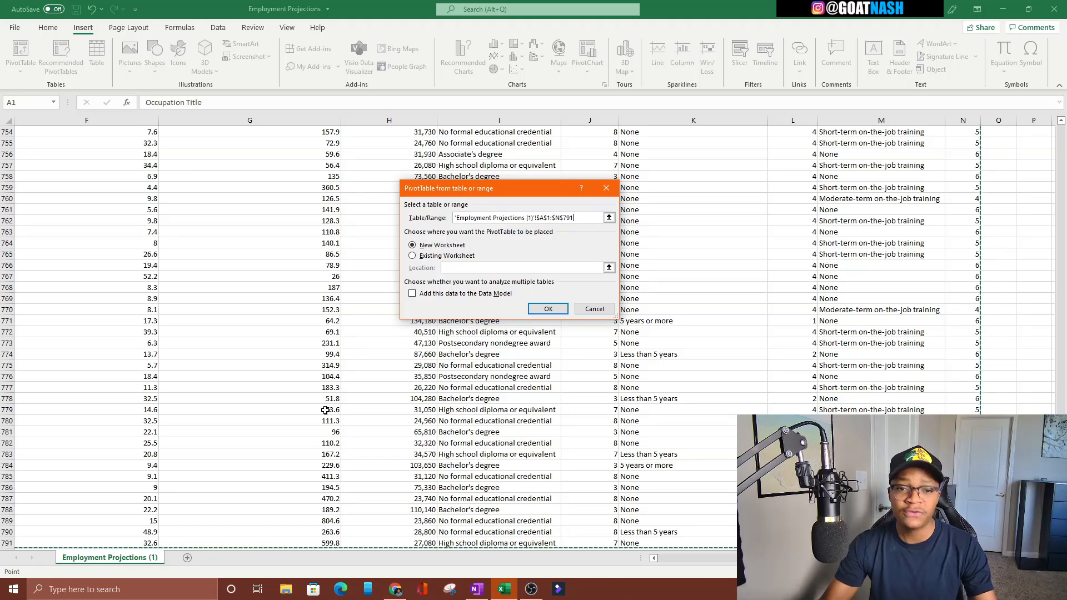
- Try an existing-worksheet location at O756, choose a new worksheet instead, and create the PivotTable
{"action": "left_click", "coordinate": [412, 256]}
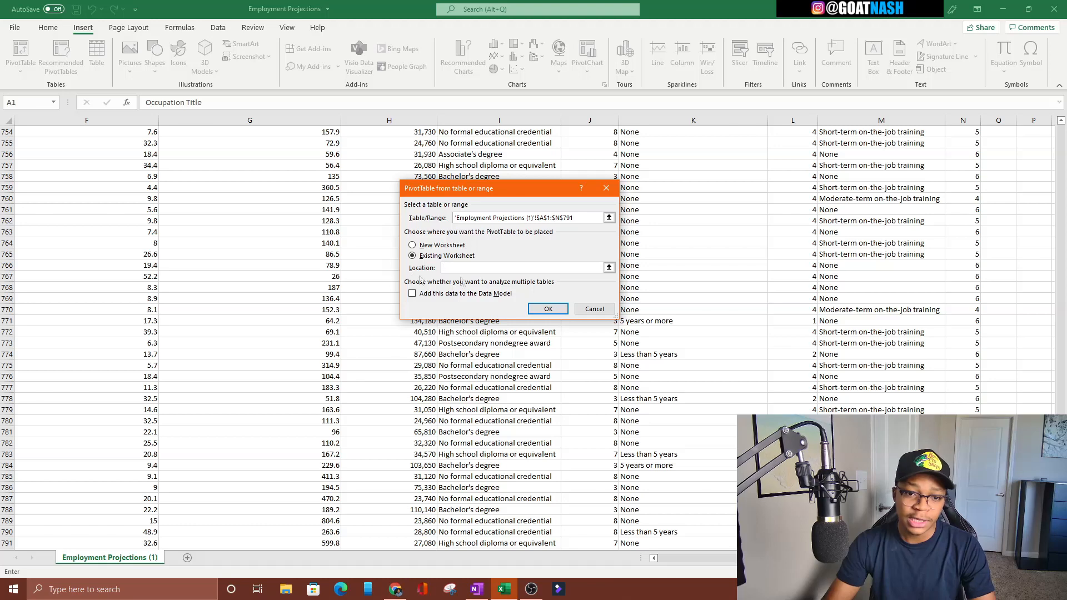
{"action": "left_click", "coordinate": [998, 154]}
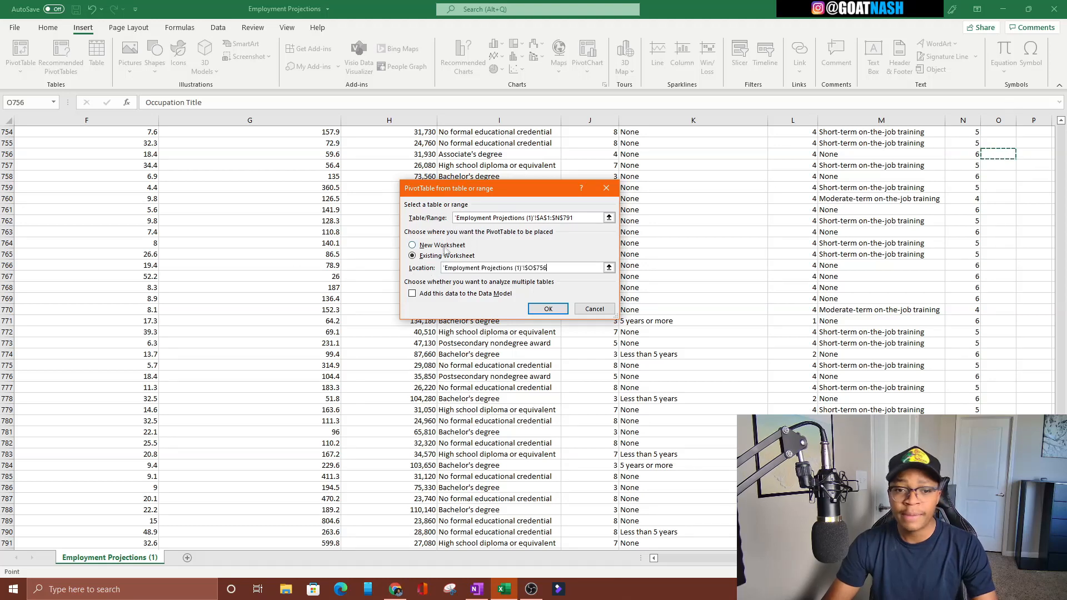
{"action": "left_click", "coordinate": [418, 248]}
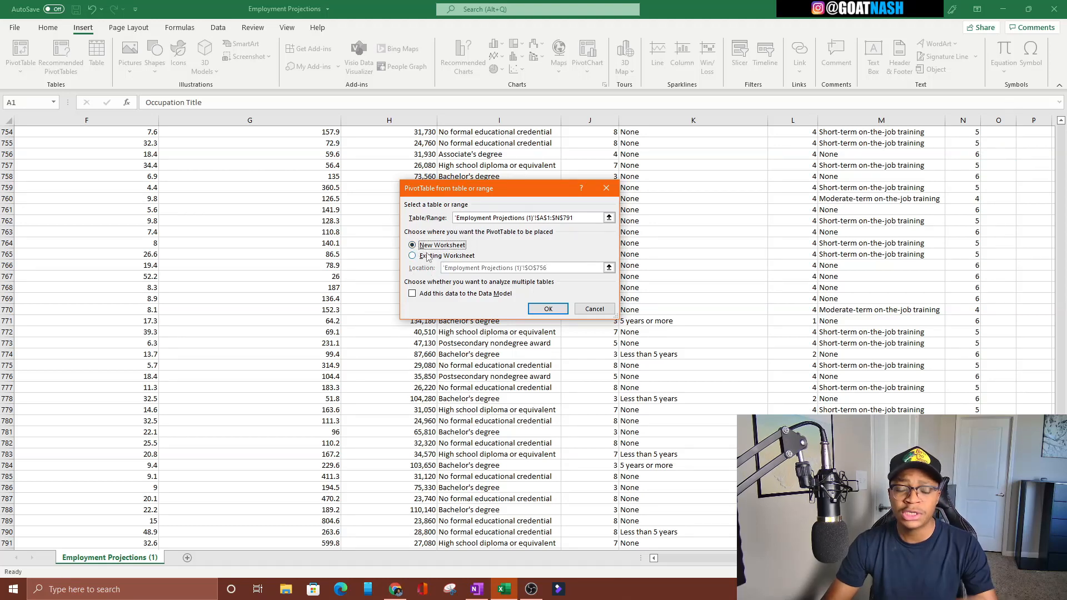
{"action": "key", "text": "Return"}
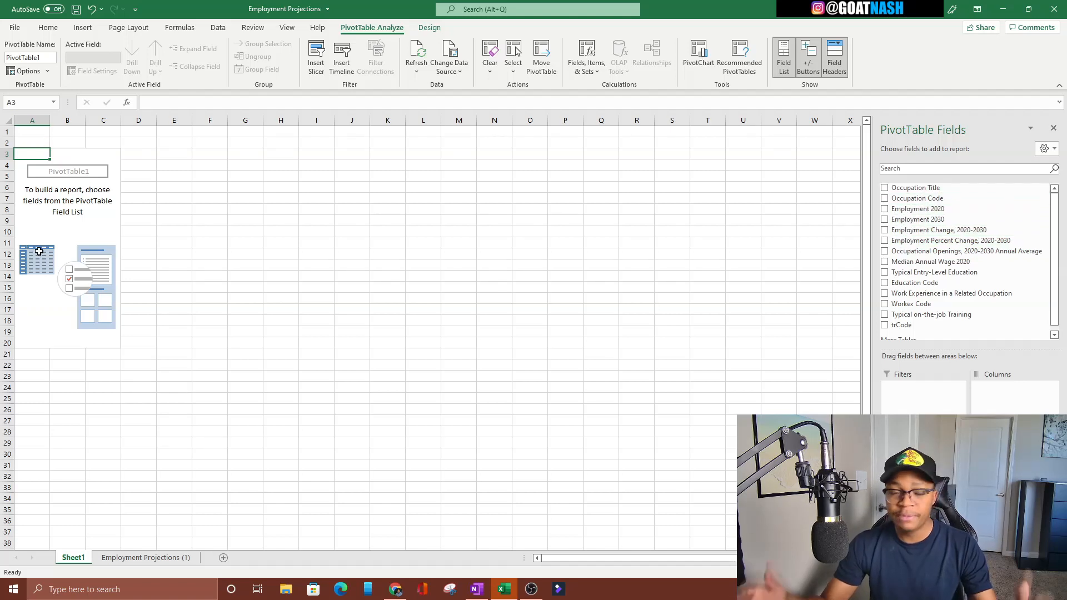
- Auto-fit the Occupation Title column on the Employment Projections (1) sheet so the full titles are readable
{"action": "left_click", "coordinate": [168, 562]}
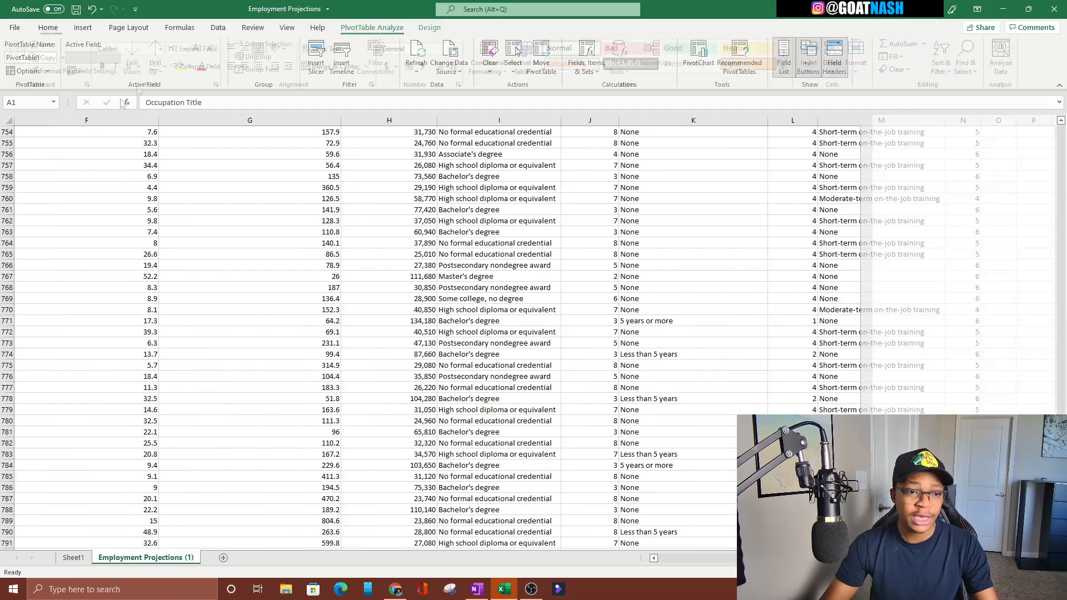
{"action": "left_click_drag", "start_coordinate": [805, 558], "coordinate": [531, 548]}
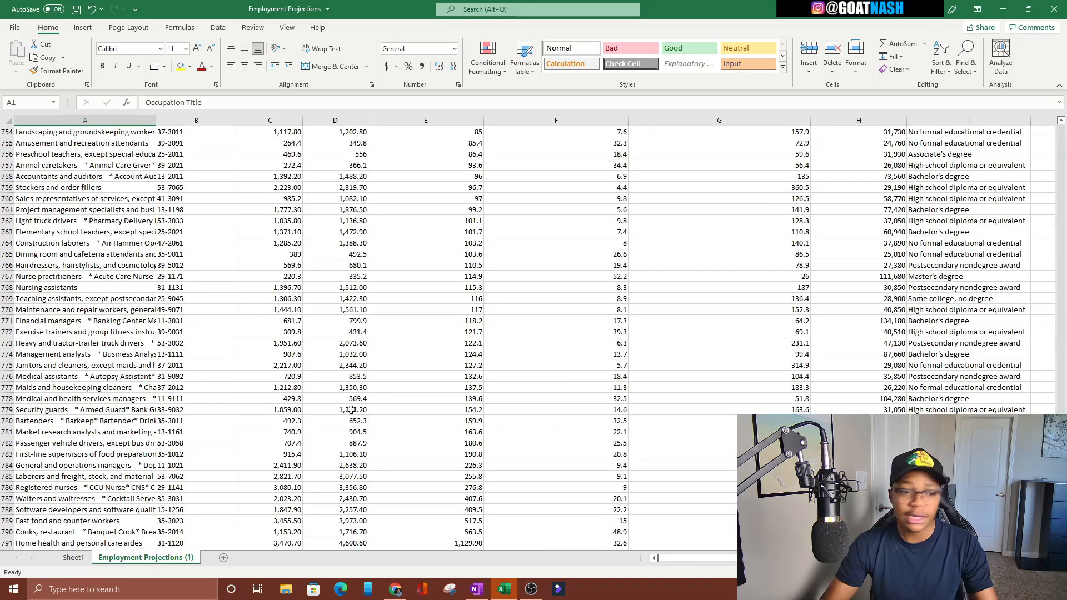
{"action": "scroll", "coordinate": [349, 406], "scroll_direction": "up", "scroll_amount": 6}
{"action": "double_click", "coordinate": [155, 120]}
{"action": "left_click", "coordinate": [143, 198]}
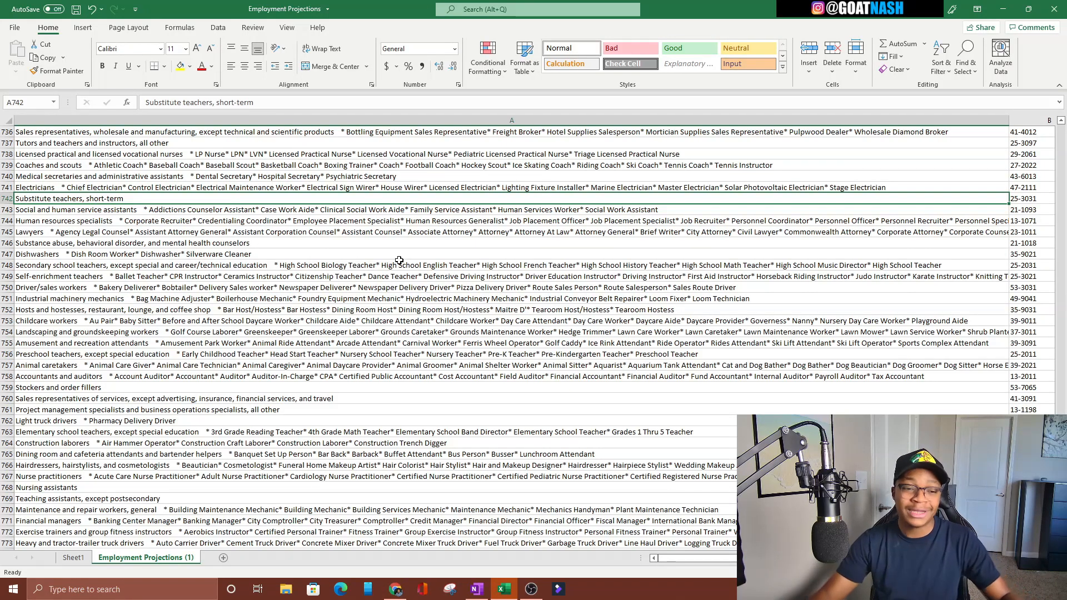
- Rename the PivotTable's worksheet as pivot
{"action": "left_click", "coordinate": [71, 557]}
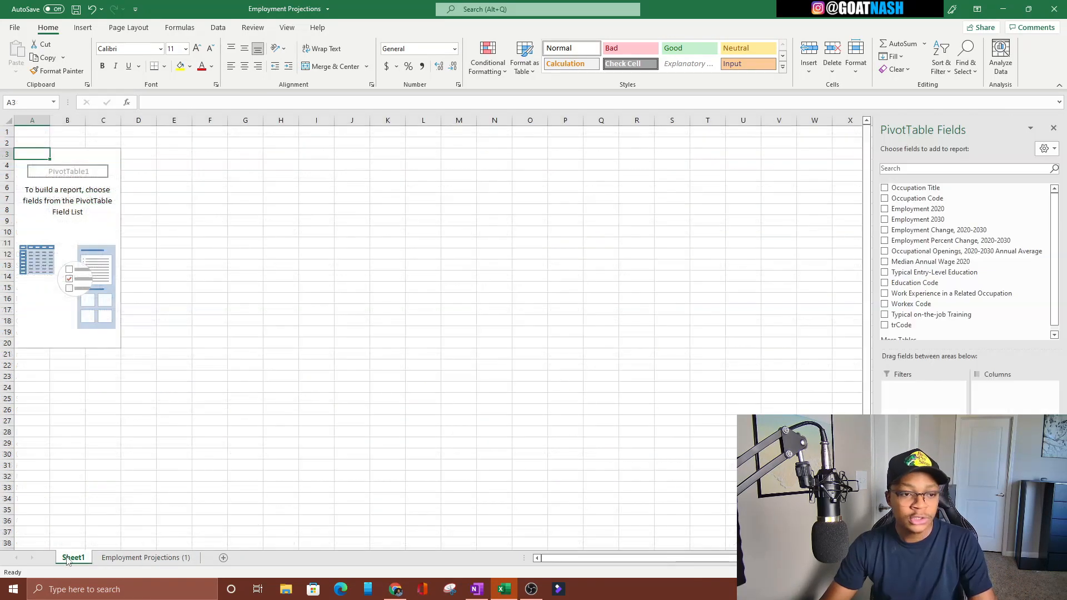
{"action": "double_click", "coordinate": [74, 557]}
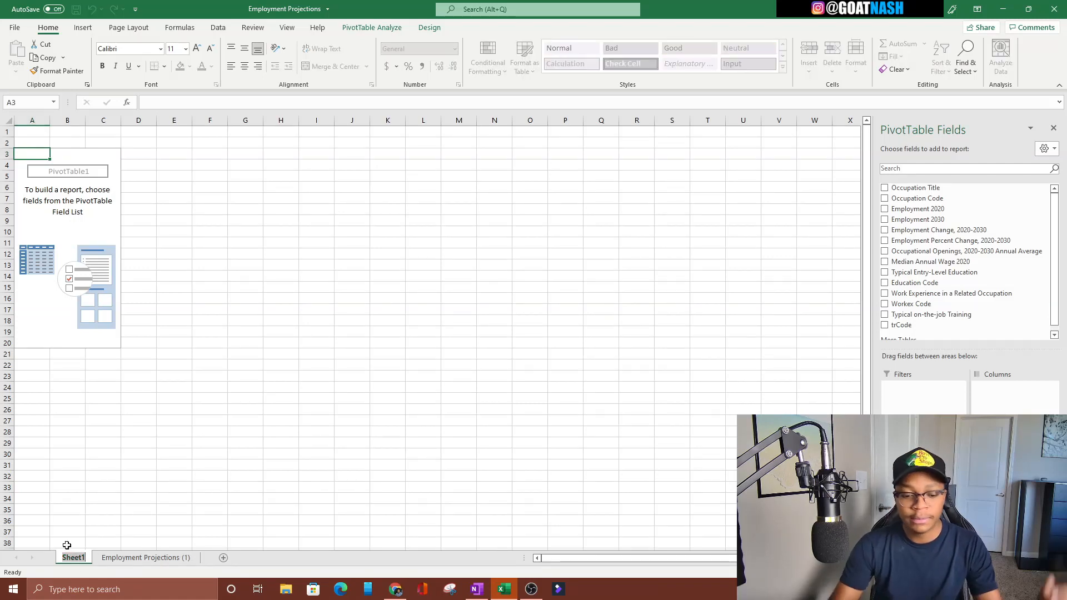
{"action": "type", "text": "pivot"}
{"action": "key", "text": "Return"}
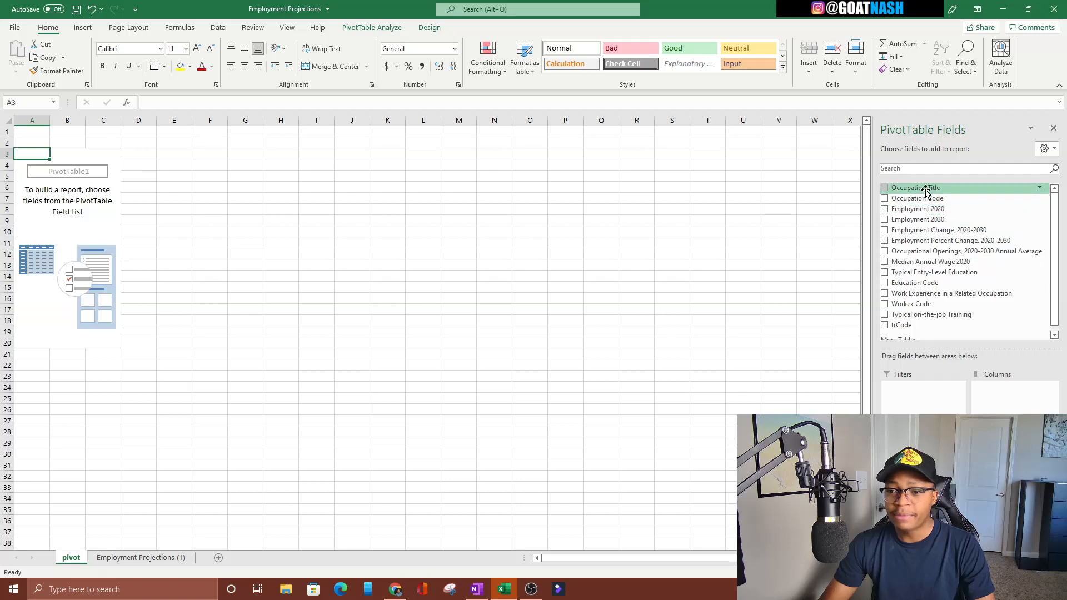
- Add Occupation Title as a PivotTable report filter and check its list of occupations
{"action": "left_click_drag", "start_coordinate": [926, 191], "coordinate": [917, 387]}
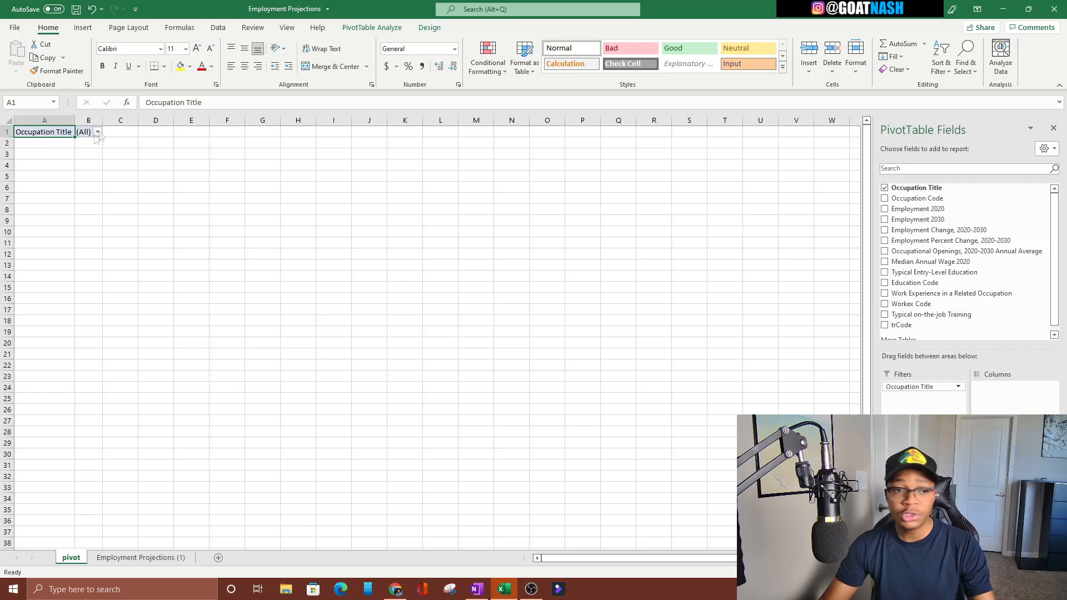
{"action": "left_click", "coordinate": [97, 133]}
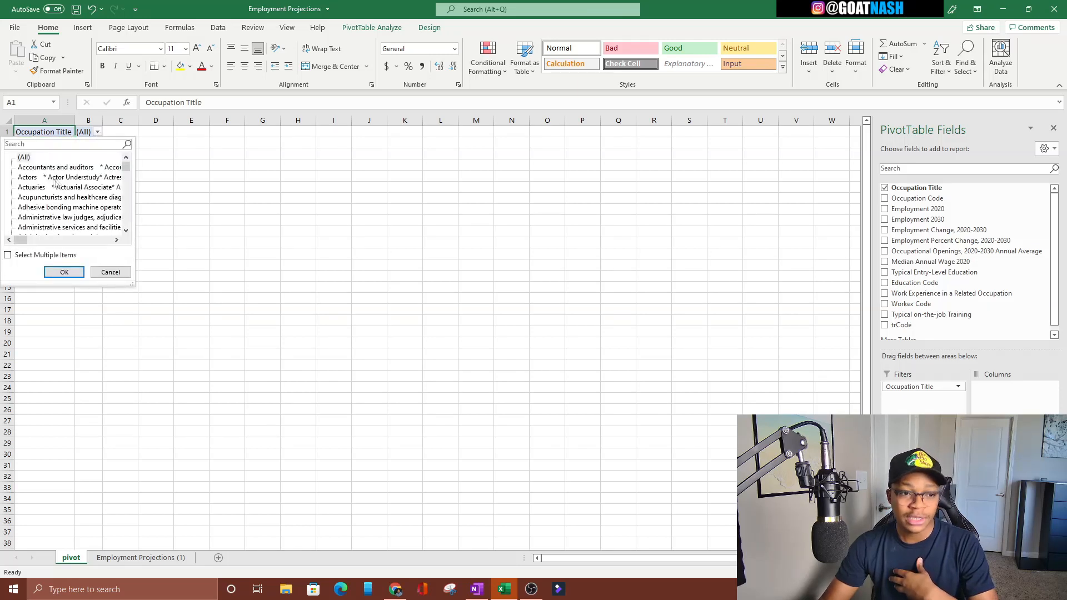
{"action": "left_click", "coordinate": [338, 219]}
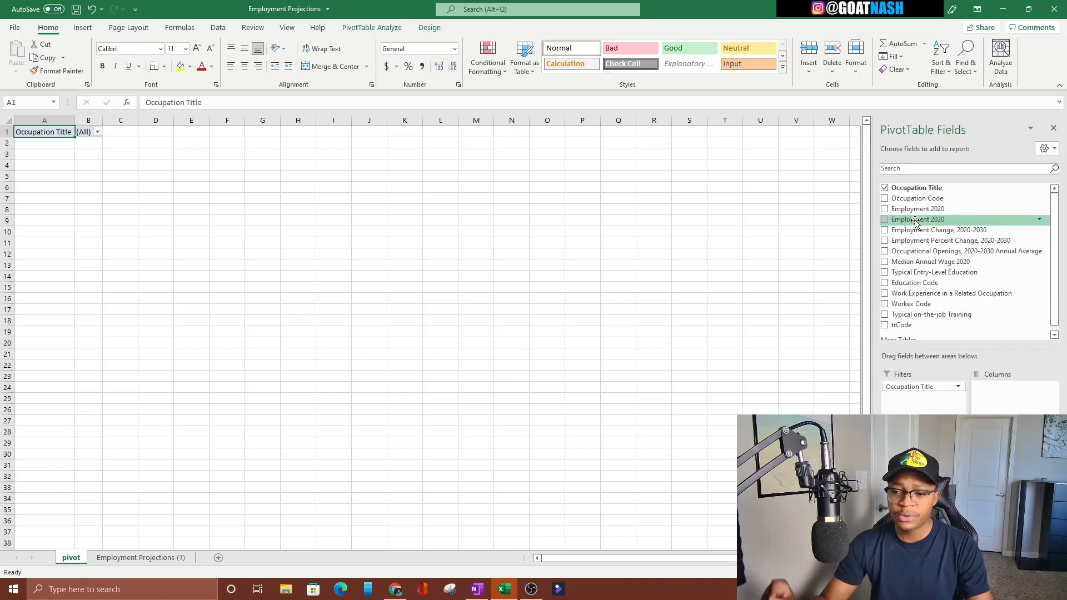
- Add Employment 2020 to the PivotTable, try it as a column field, and put it back in the rows
{"action": "left_click_drag", "start_coordinate": [935, 213], "coordinate": [917, 450]}
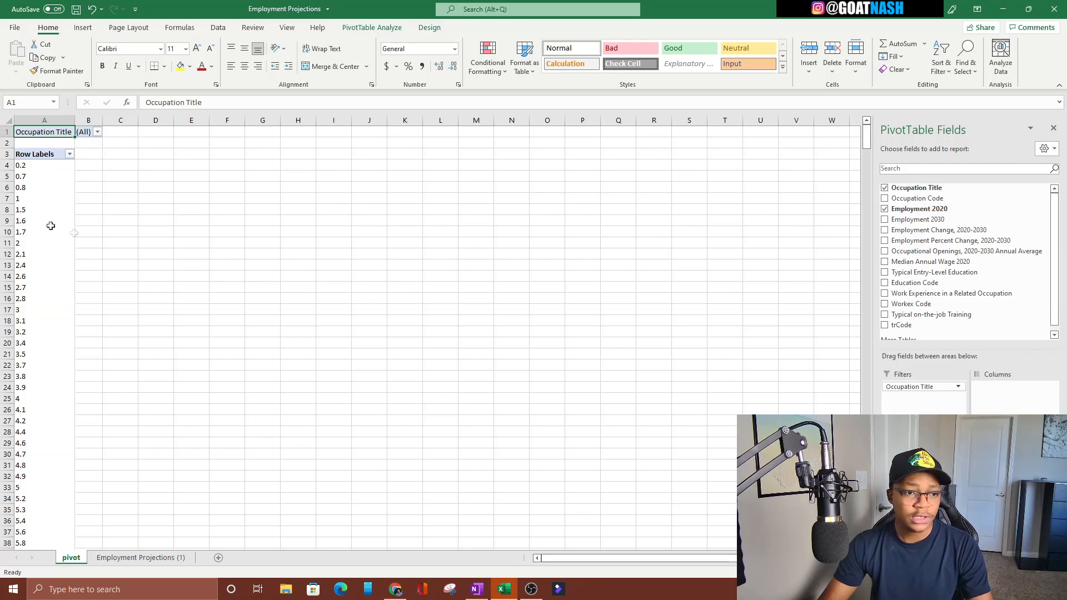
{"action": "left_click_drag", "start_coordinate": [917, 450], "coordinate": [1000, 387]}
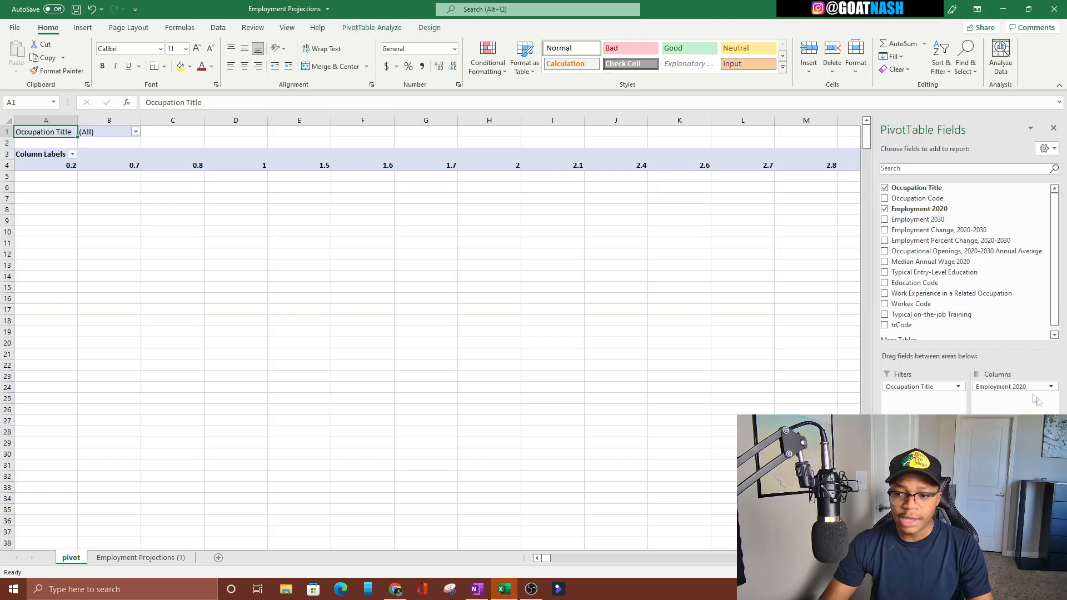
{"action": "left_click_drag", "start_coordinate": [1009, 389], "coordinate": [922, 471]}
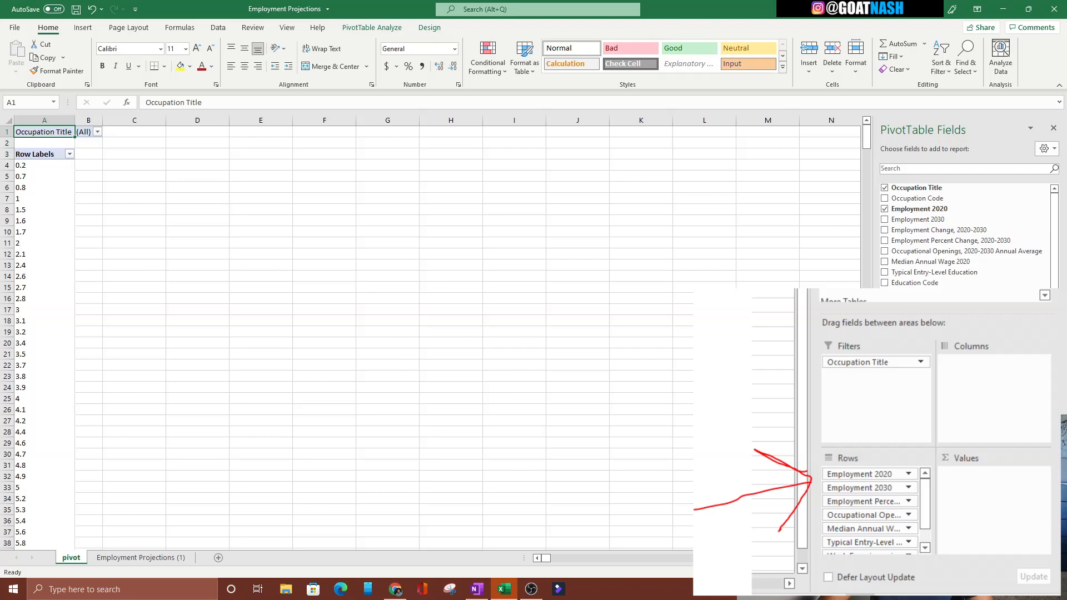
- Add Employment 2030 as a second row field beneath Employment 2020 and check the nested row labels
{"action": "left_click_drag", "start_coordinate": [918, 220], "coordinate": [923, 481]}
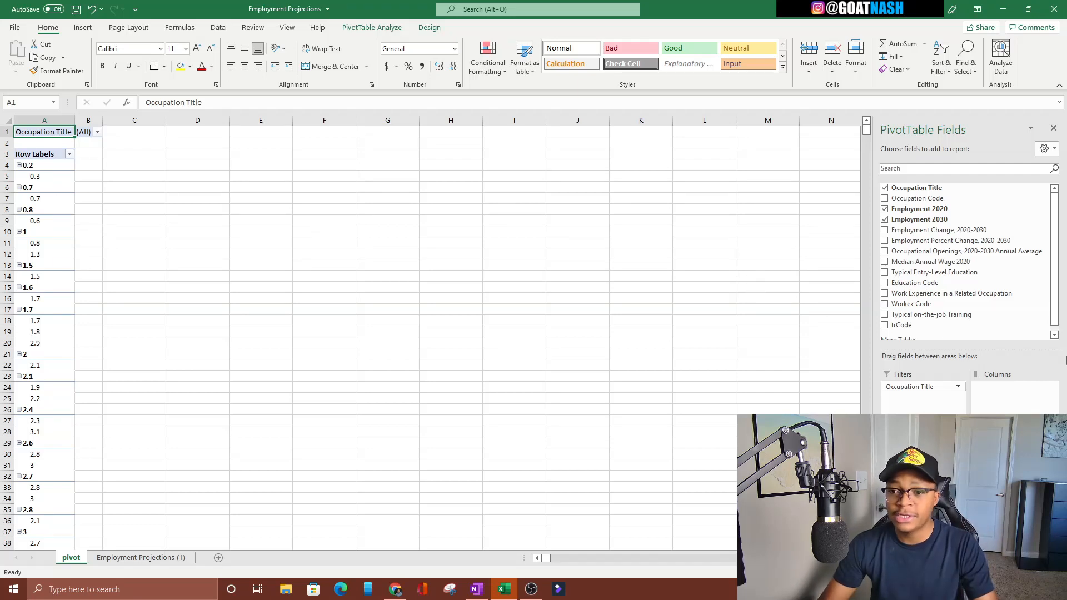
{"action": "scroll", "coordinate": [911, 264], "scroll_direction": "down", "scroll_amount": 1}
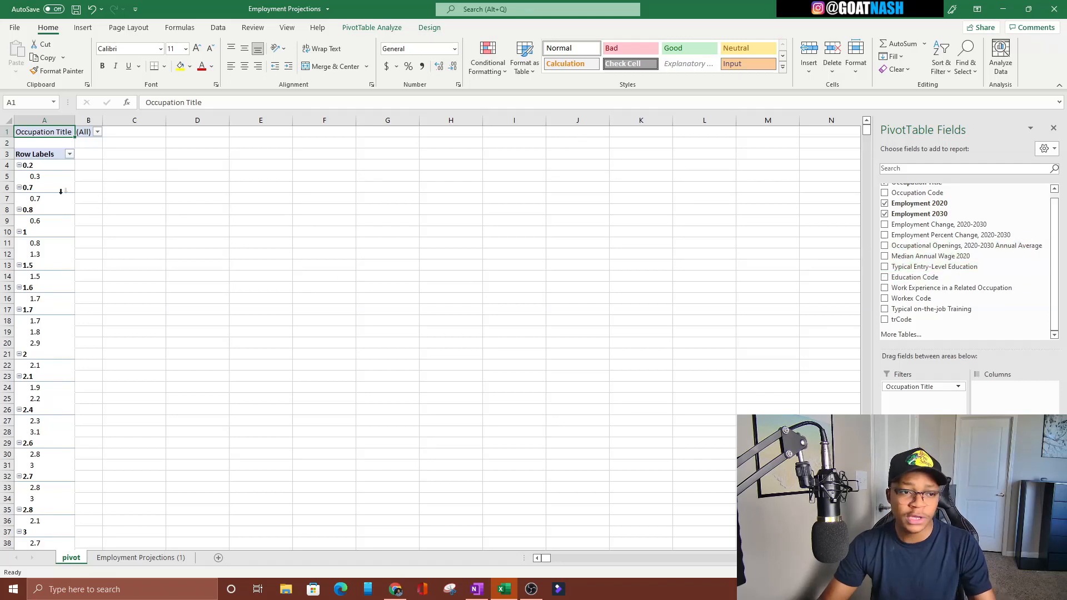
{"action": "scroll", "coordinate": [969, 272], "scroll_direction": "up", "scroll_amount": 1}
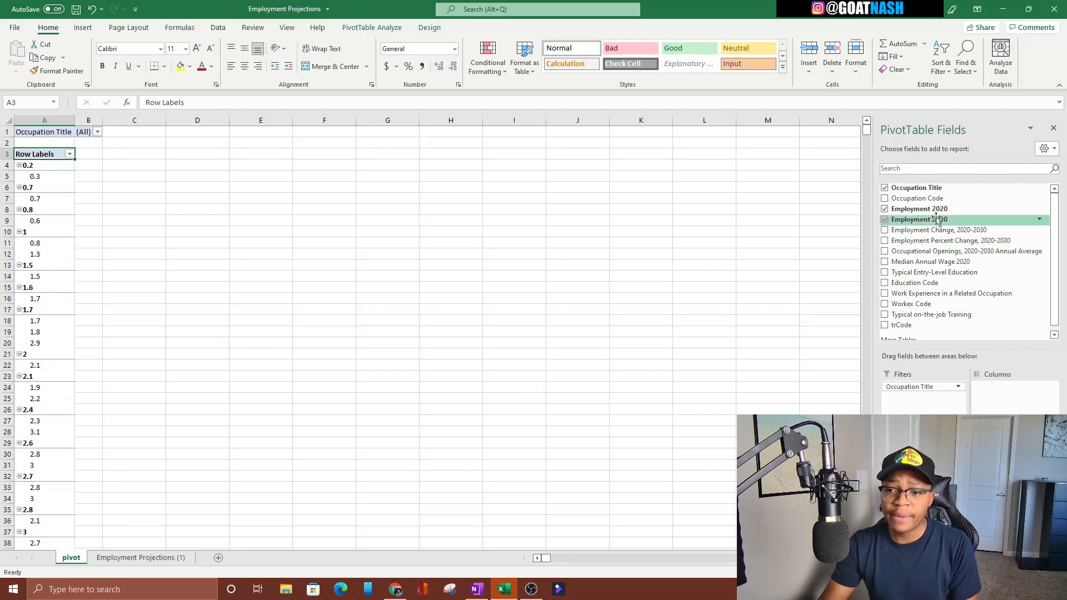
- Try Employment Change, 2020-2030 as another row field and remove it from the PivotTable
{"action": "left_click", "coordinate": [885, 230]}
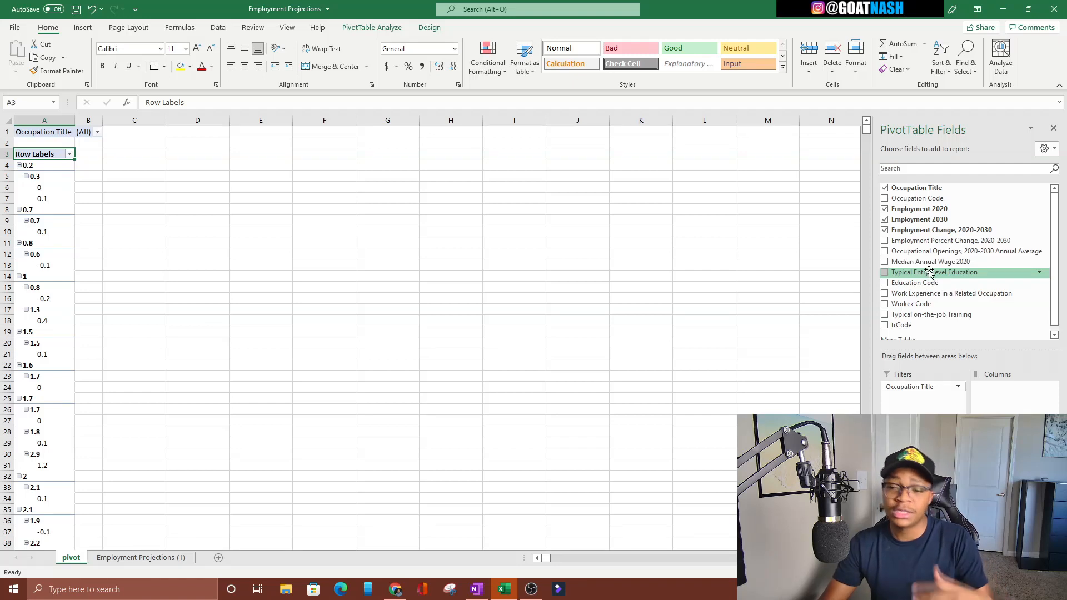
{"action": "scroll", "coordinate": [929, 272], "scroll_direction": "down", "scroll_amount": 1}
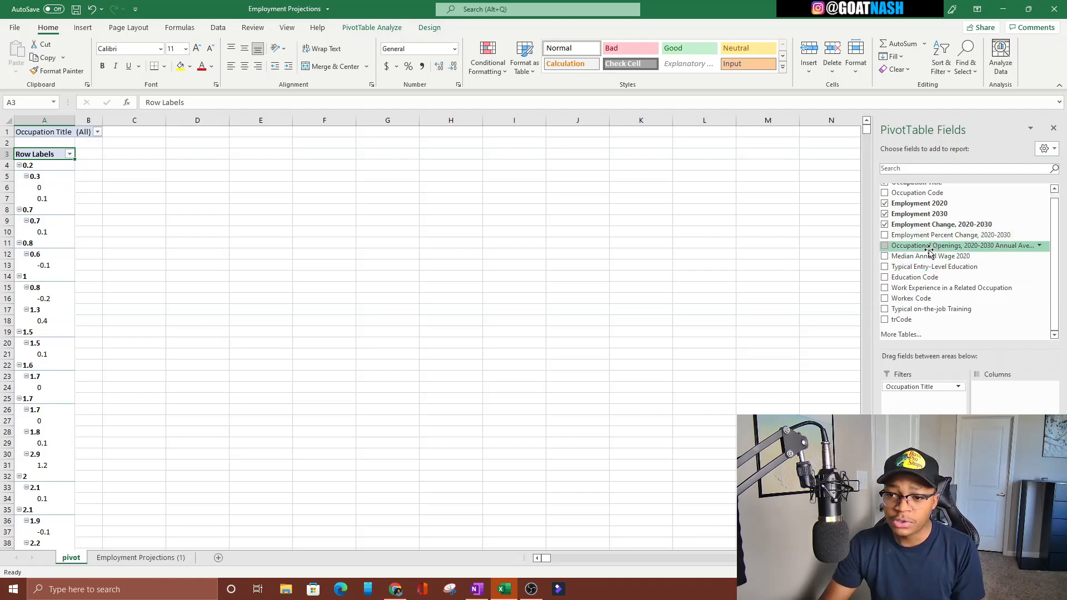
{"action": "left_click", "coordinate": [888, 224]}
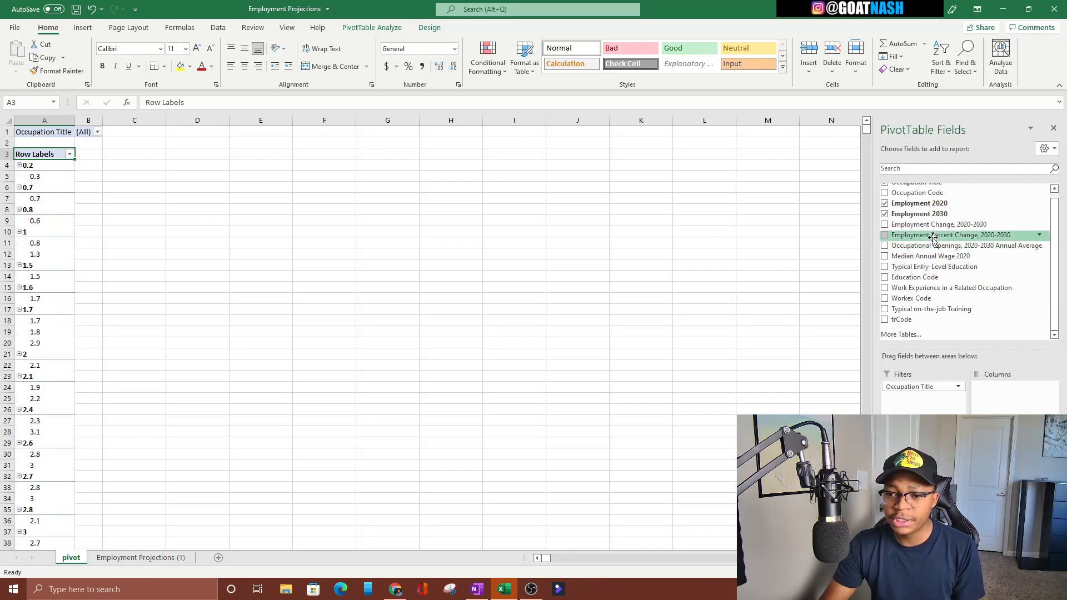
- Add Employment Percent Change, 2020-2030, Occupational Openings, 2020-2030 Annual Average and Median Annual Wage 2020 as PivotTable row fields
{"action": "left_click", "coordinate": [884, 235]}
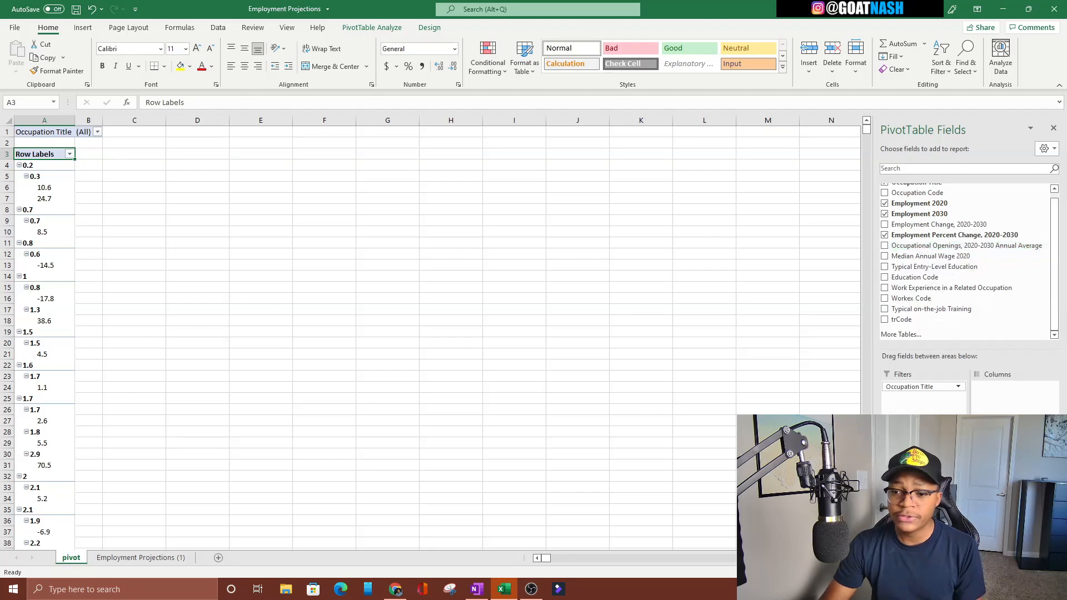
{"action": "left_click_drag", "start_coordinate": [966, 245], "coordinate": [923, 511]}
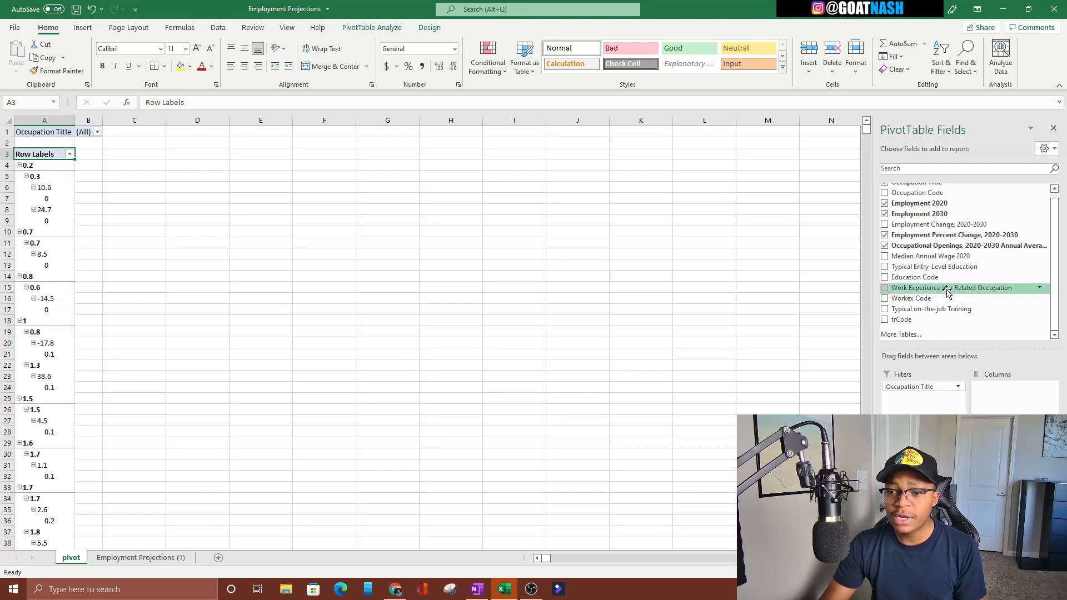
{"action": "left_click", "coordinate": [929, 257]}
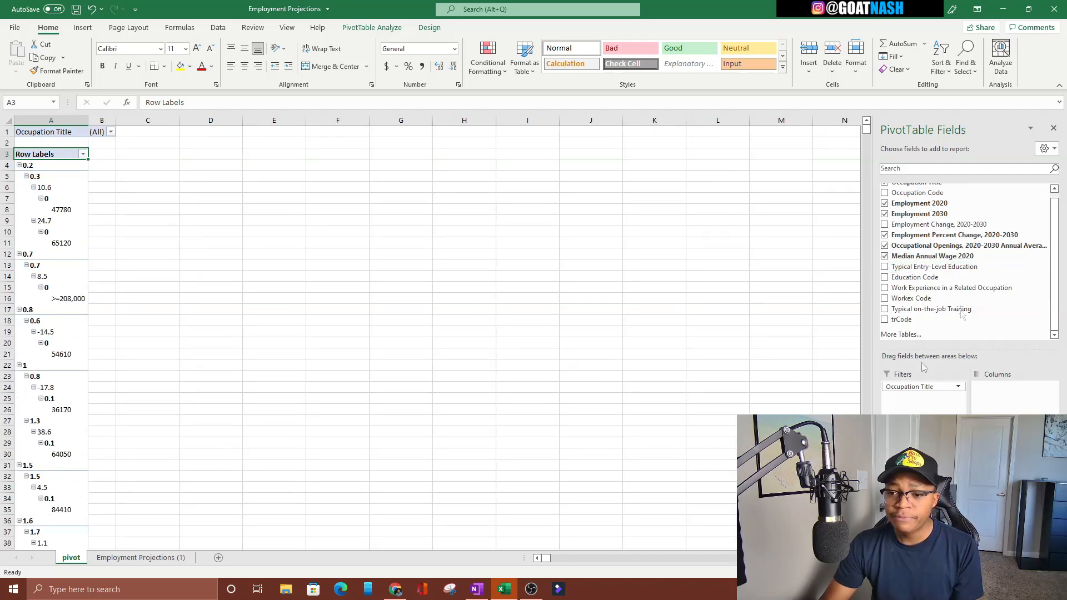
- Add Typical Entry-Level Education, Work Experience in a Related Occupation and Typical on-the-job Training as further row fields
{"action": "left_click_drag", "start_coordinate": [939, 267], "coordinate": [920, 445]}
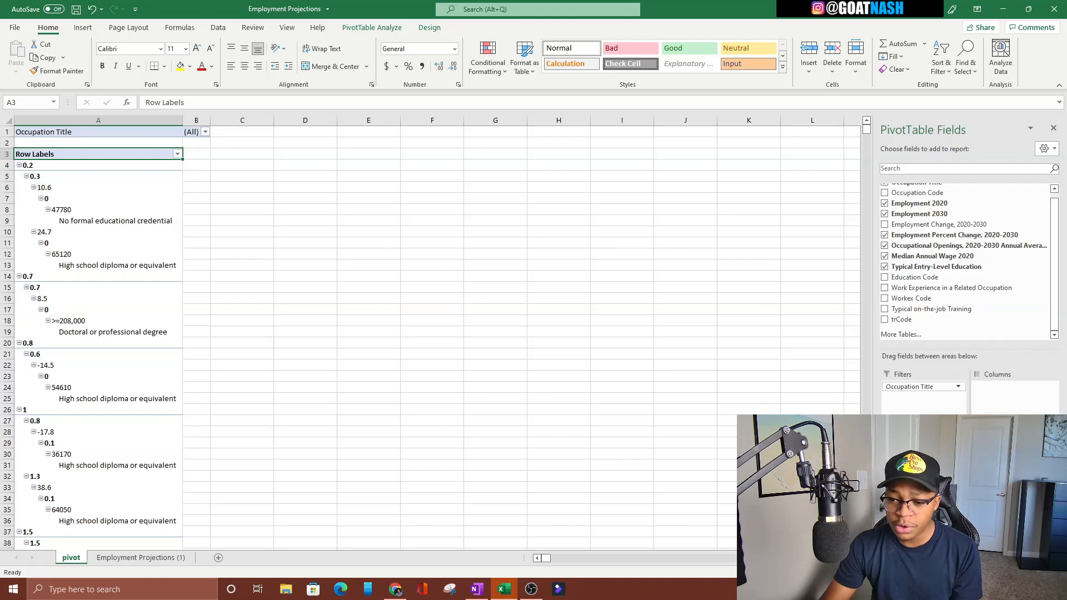
{"action": "left_click_drag", "start_coordinate": [955, 288], "coordinate": [919, 444]}
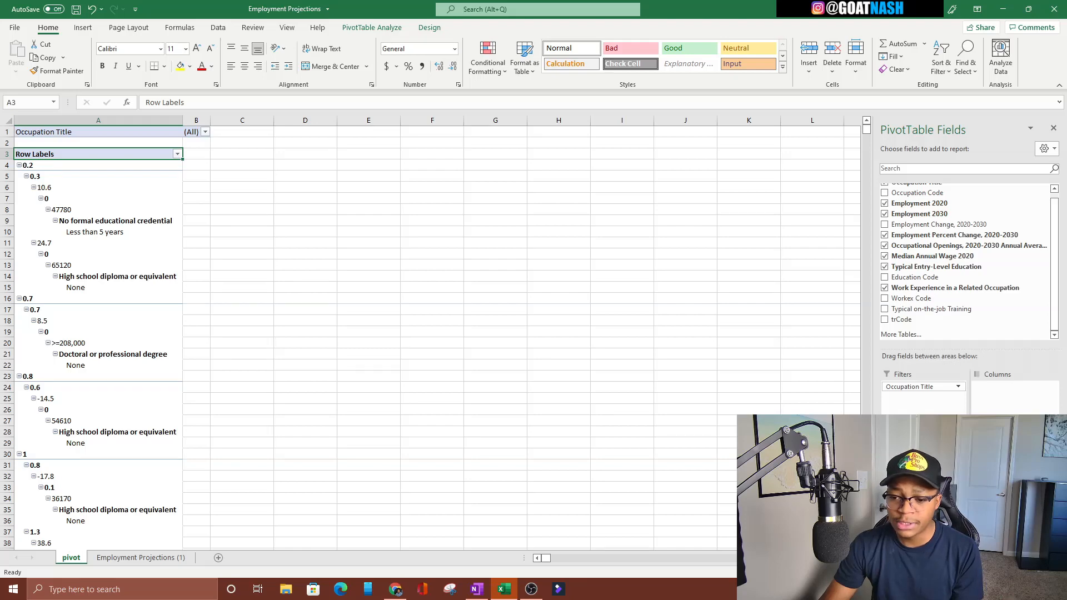
{"action": "left_click_drag", "start_coordinate": [932, 309], "coordinate": [920, 445]}
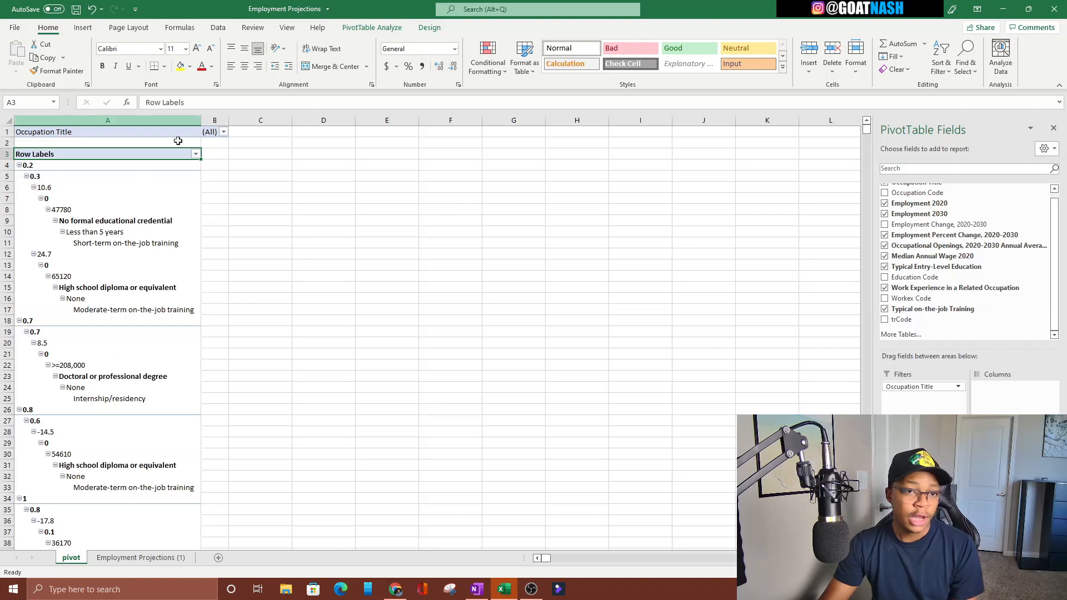
- Turn off the PivotTable's subtotals and show the report in tabular form
{"action": "left_click", "coordinate": [429, 28]}
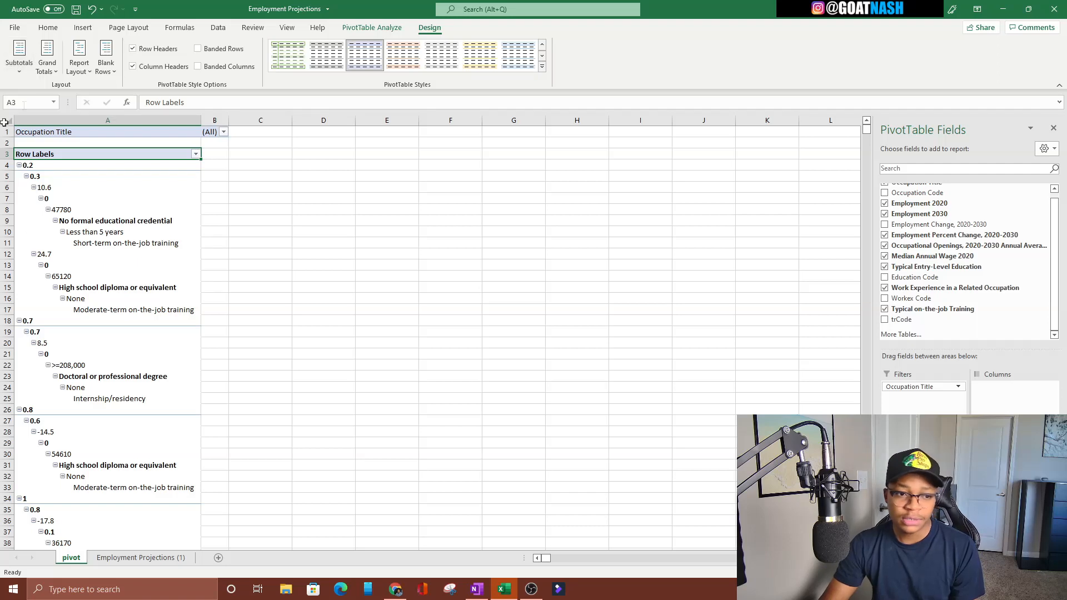
{"action": "left_click", "coordinate": [19, 59]}
{"action": "left_click", "coordinate": [47, 95]}
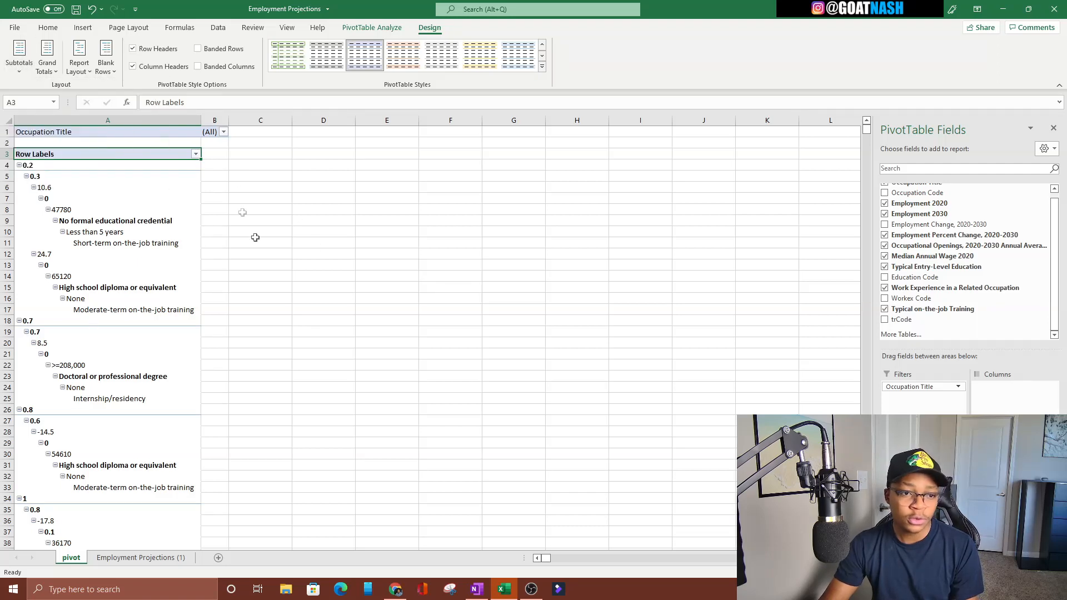
{"action": "left_click", "coordinate": [51, 68]}
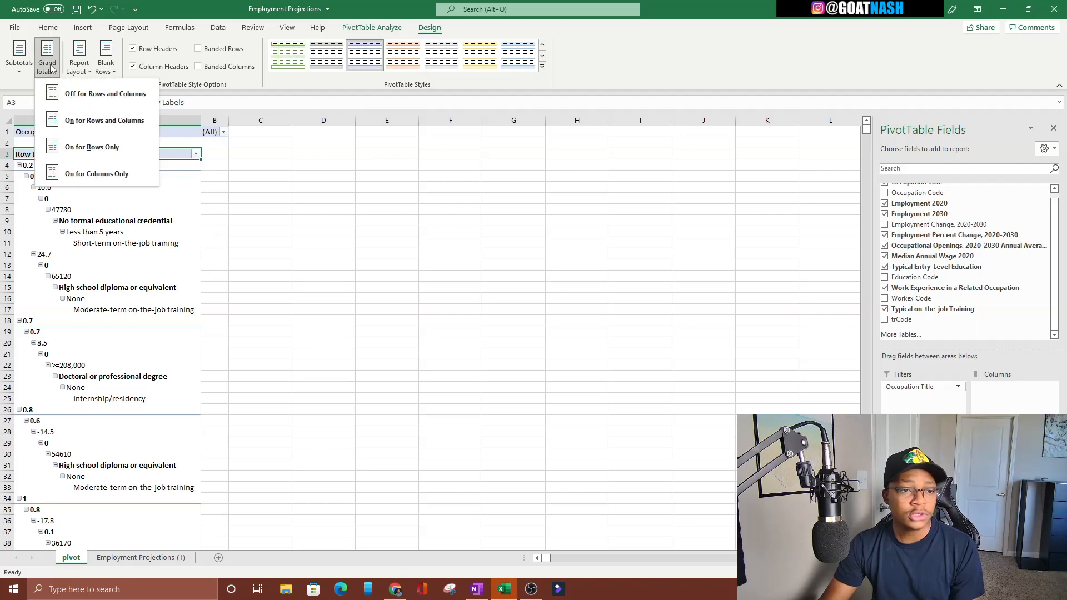
{"action": "left_click", "coordinate": [82, 54]}
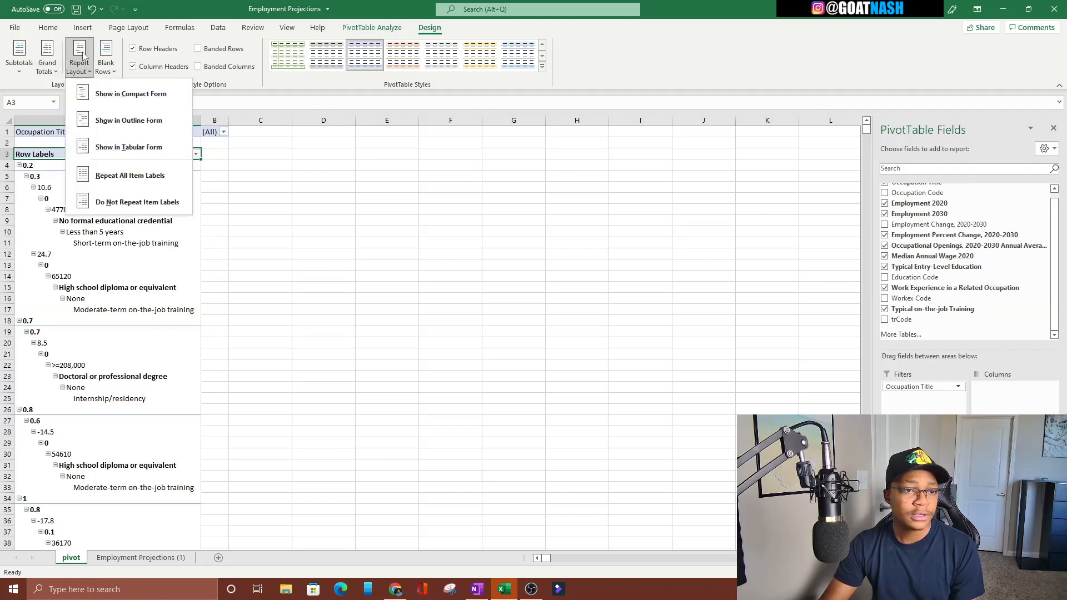
{"action": "left_click", "coordinate": [137, 146]}
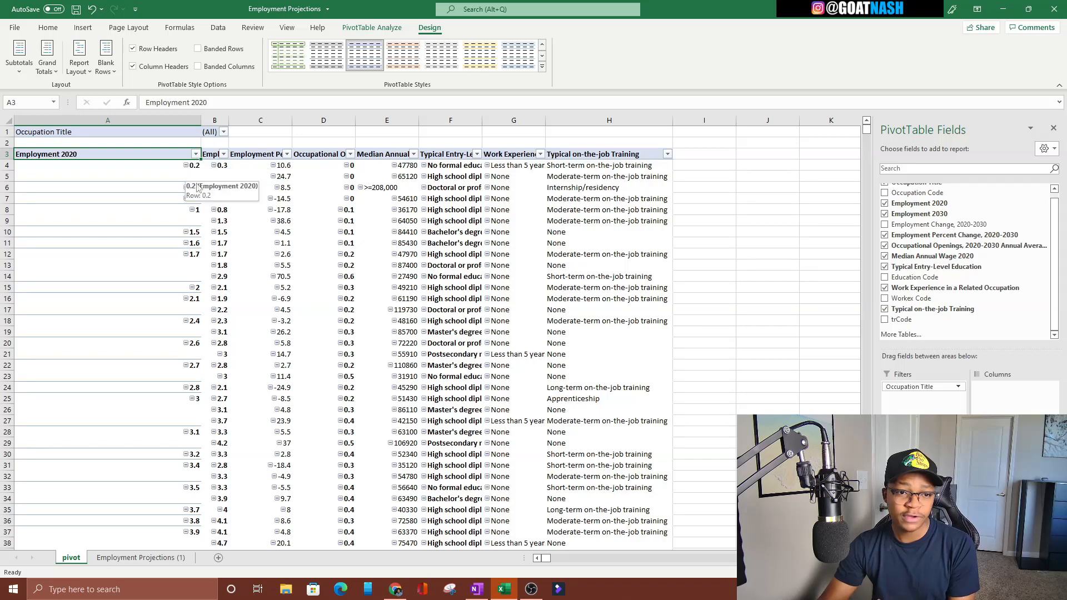
- Repeat all item labels in the PivotTable and look through the filled rows
{"action": "left_click", "coordinate": [84, 74]}
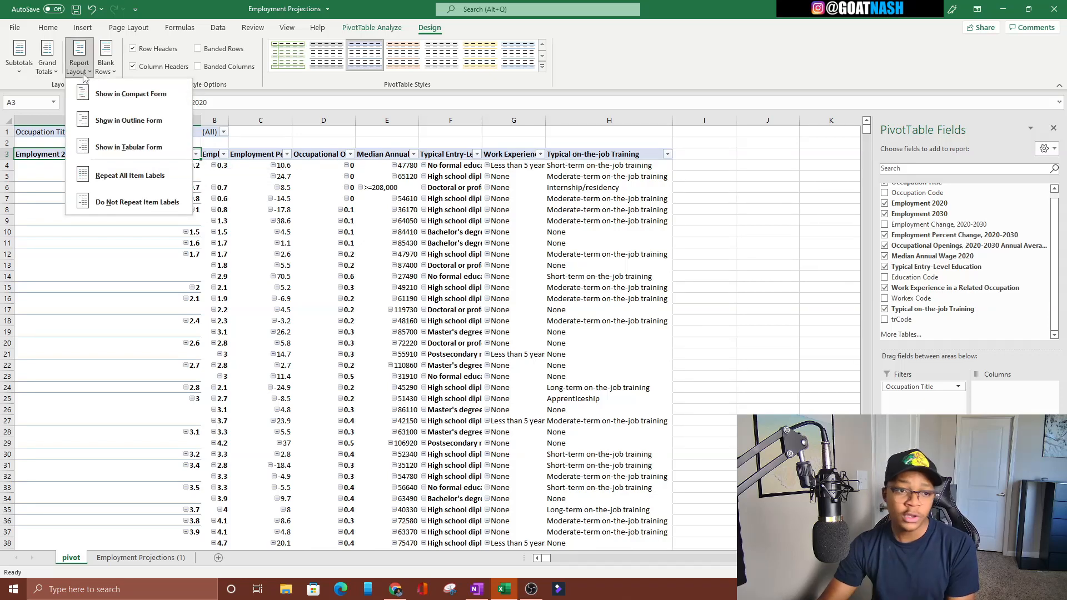
{"action": "left_click", "coordinate": [112, 177]}
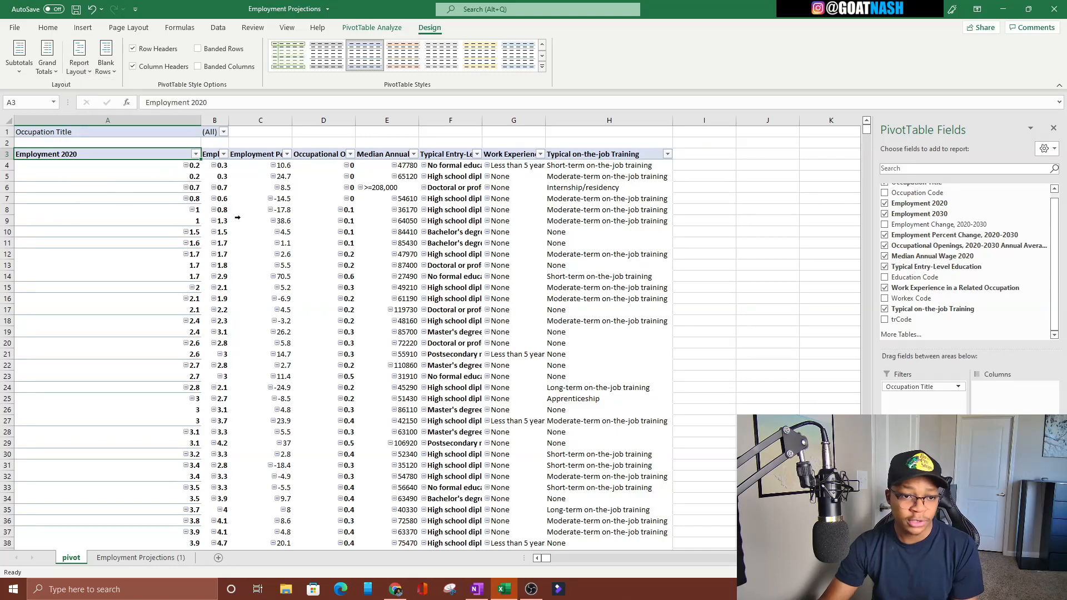
{"action": "scroll", "coordinate": [238, 217], "scroll_direction": "down", "scroll_amount": 12}
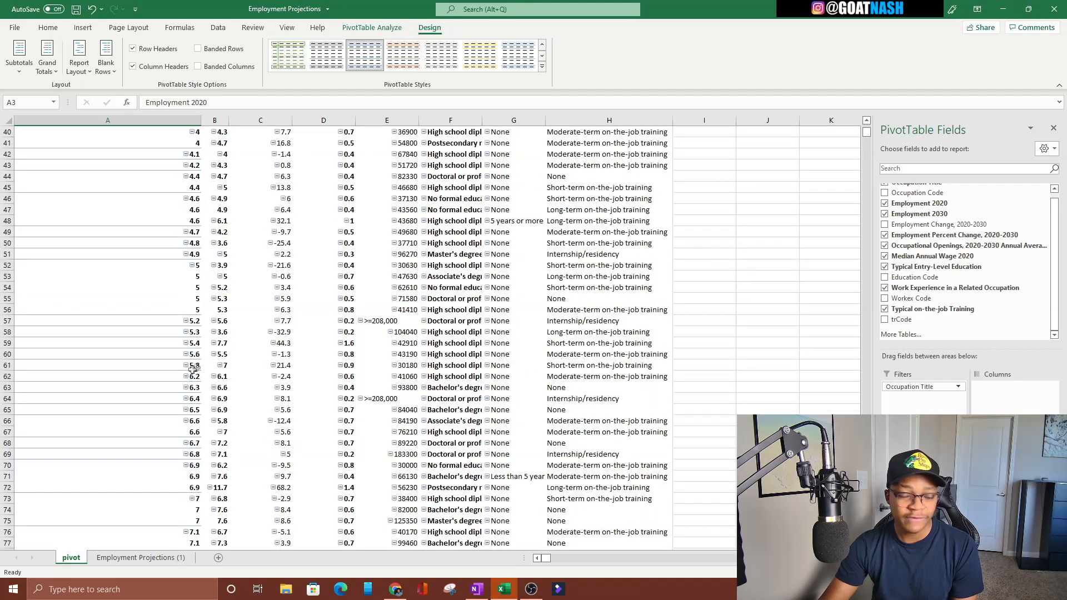
{"action": "scroll", "coordinate": [265, 274], "scroll_direction": "up", "scroll_amount": 5}
{"action": "scroll", "coordinate": [265, 275], "scroll_direction": "up", "scroll_amount": 8}
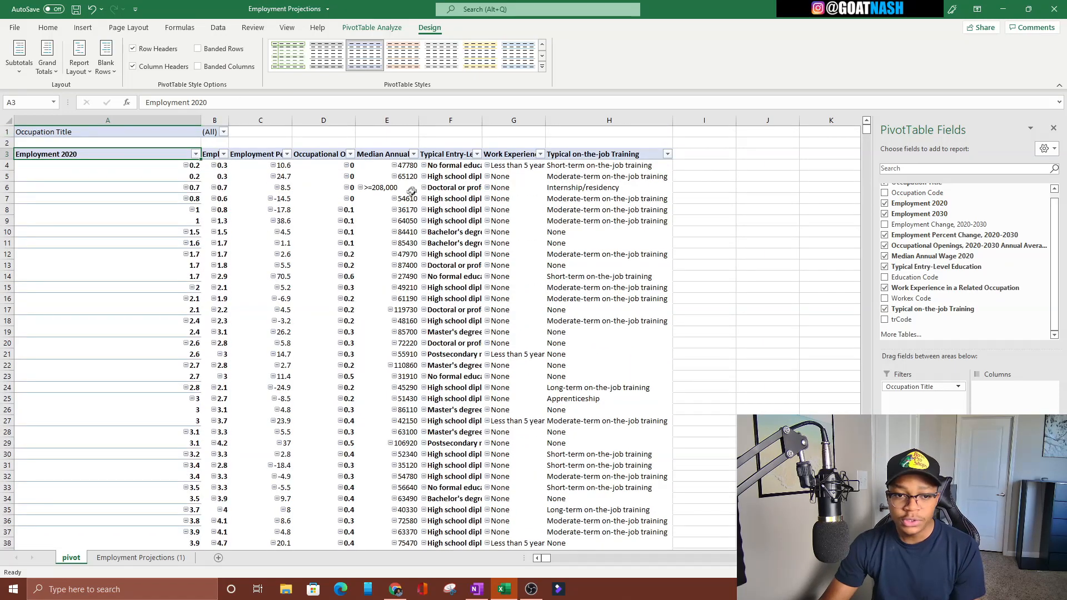
- Autofit all column widths on the pivot sheet and close the PivotTable field list
{"action": "right_click", "coordinate": [49, 143]}
{"action": "key", "text": "Escape"}
{"action": "left_click", "coordinate": [4, 121]}
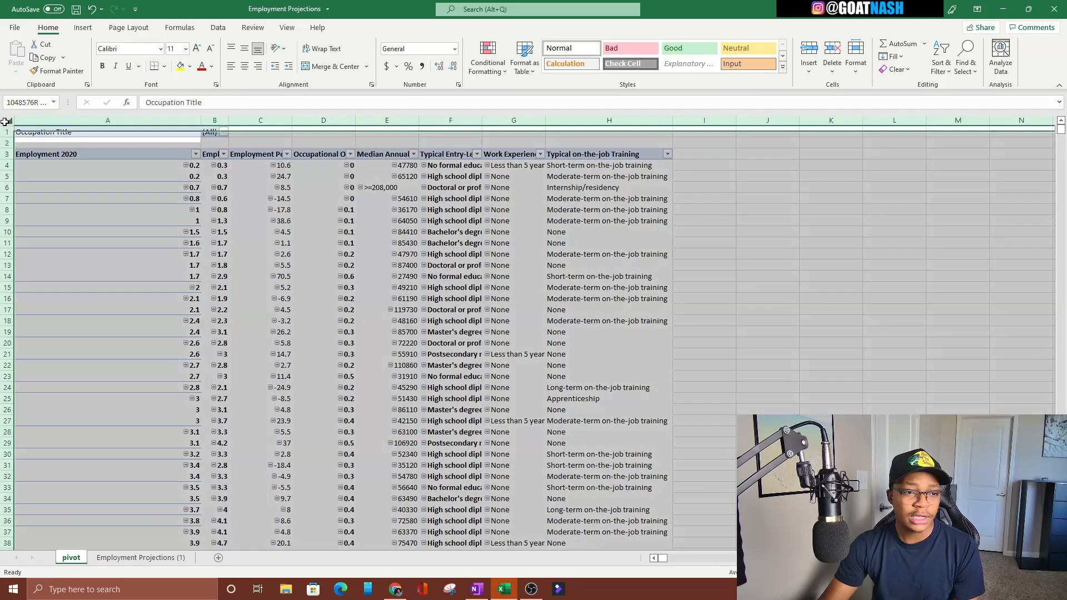
{"action": "double_click", "coordinate": [200, 120]}
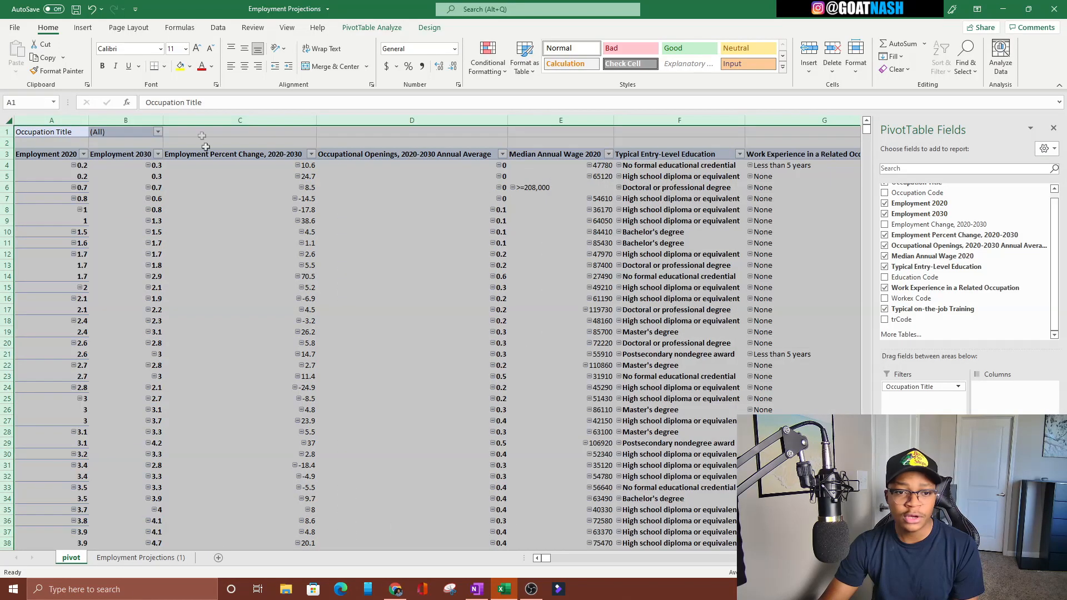
{"action": "left_click", "coordinate": [386, 233]}
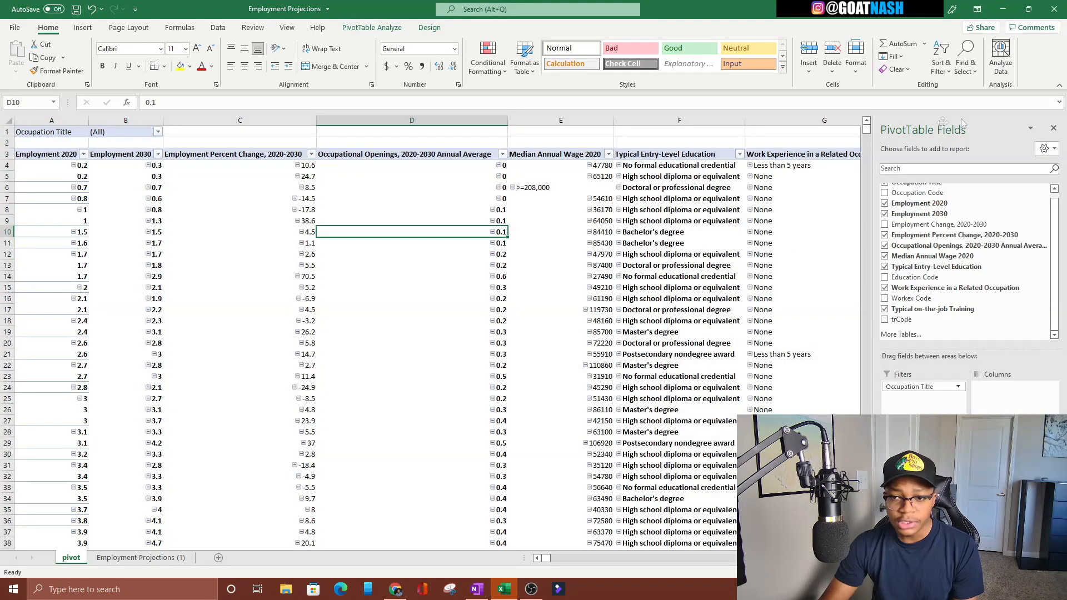
{"action": "left_click", "coordinate": [1053, 128]}
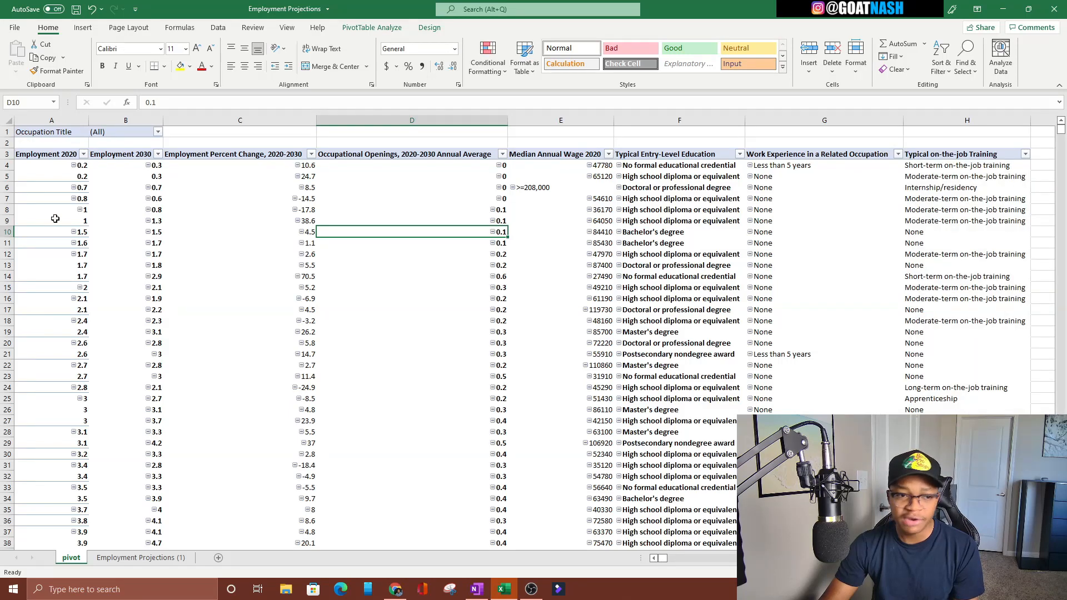
{"action": "left_click", "coordinate": [7, 157]}
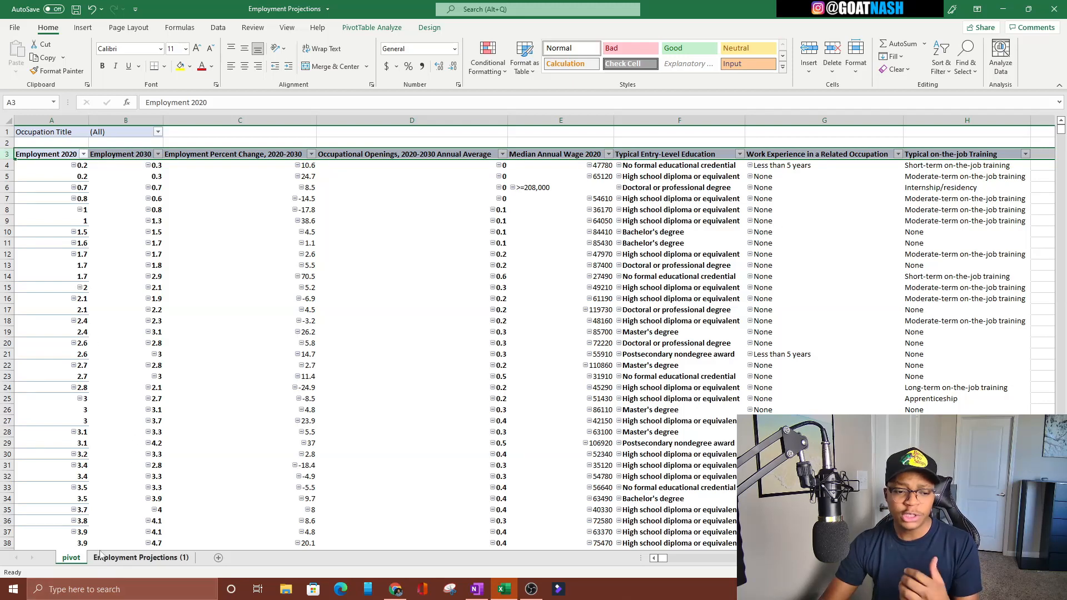
{"action": "left_click", "coordinate": [268, 156]}
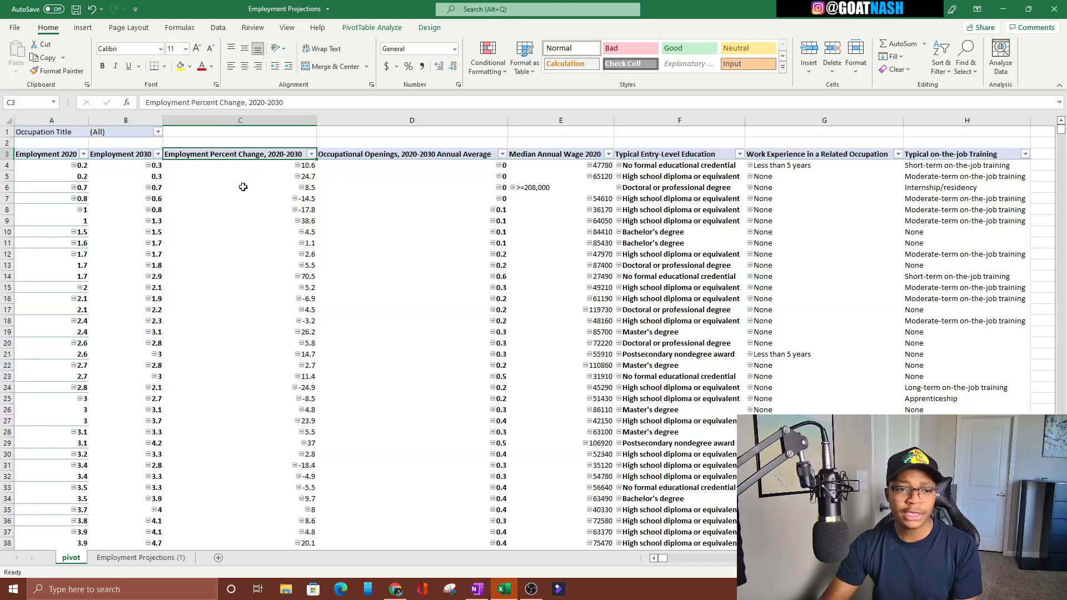
{"action": "right_click", "coordinate": [209, 159]}
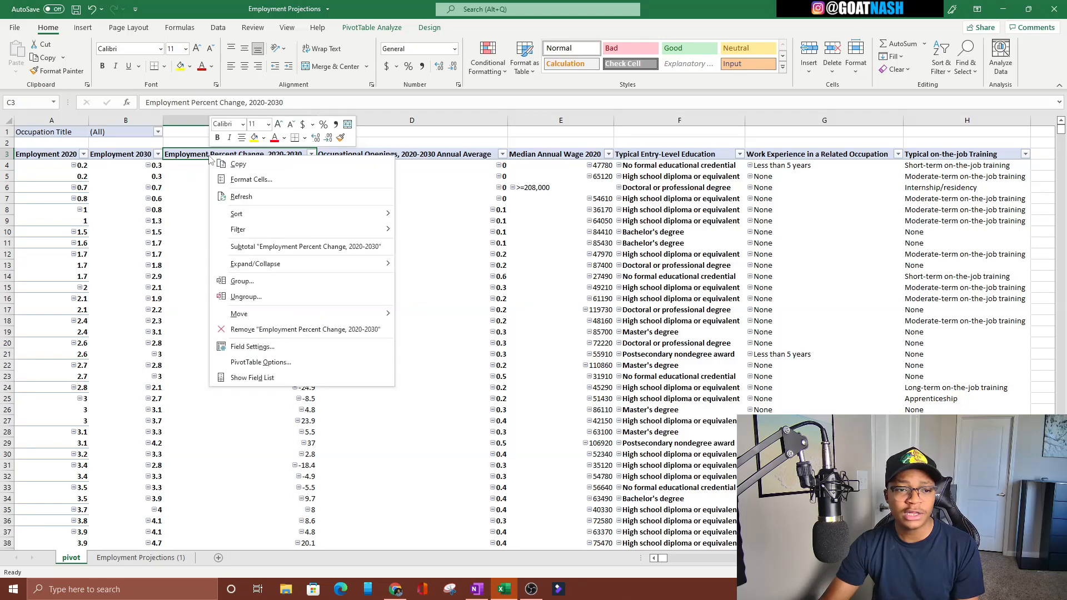
{"action": "left_click", "coordinate": [145, 155]}
{"action": "left_click", "coordinate": [136, 154]}
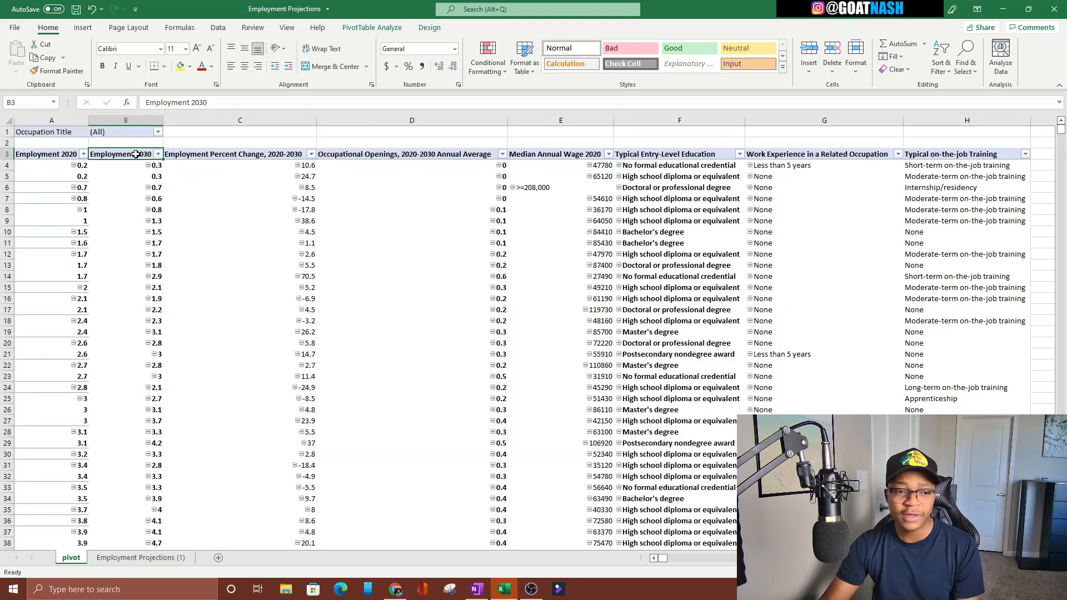
{"action": "right_click", "coordinate": [136, 154]}
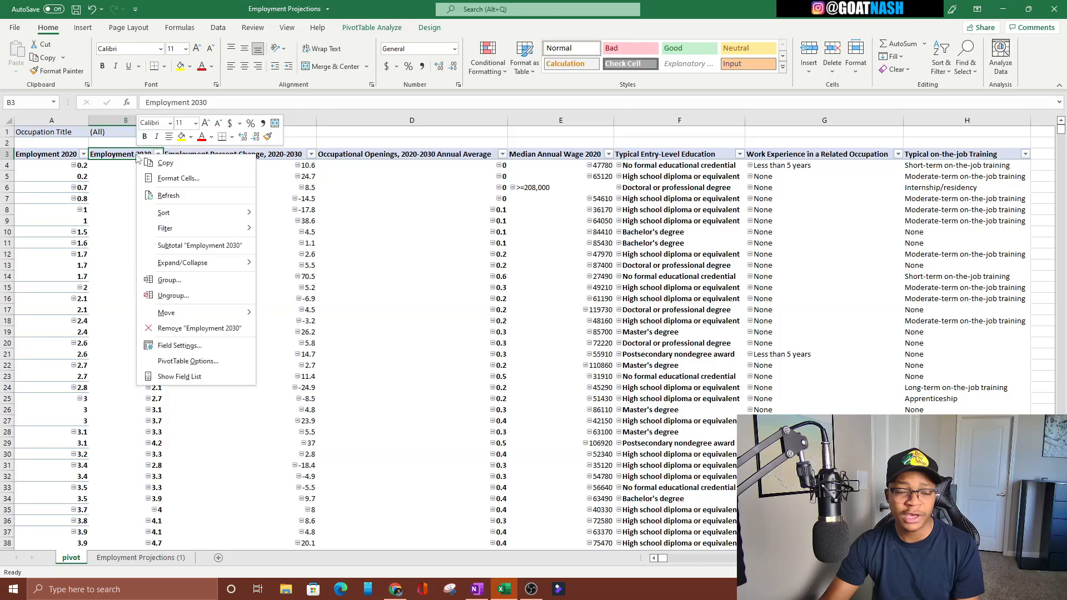
{"action": "left_click", "coordinate": [183, 377]}
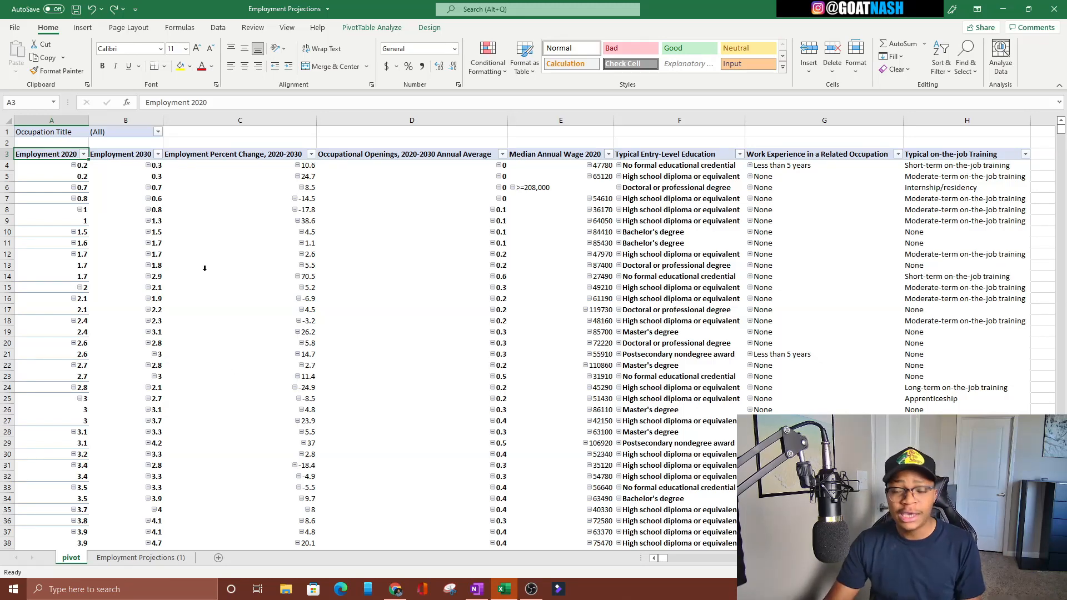
- Filter the PivotTable's Occupation Title to only Accountants and auditors, with multiple-item selection enabled
{"action": "left_click", "coordinate": [58, 131]}
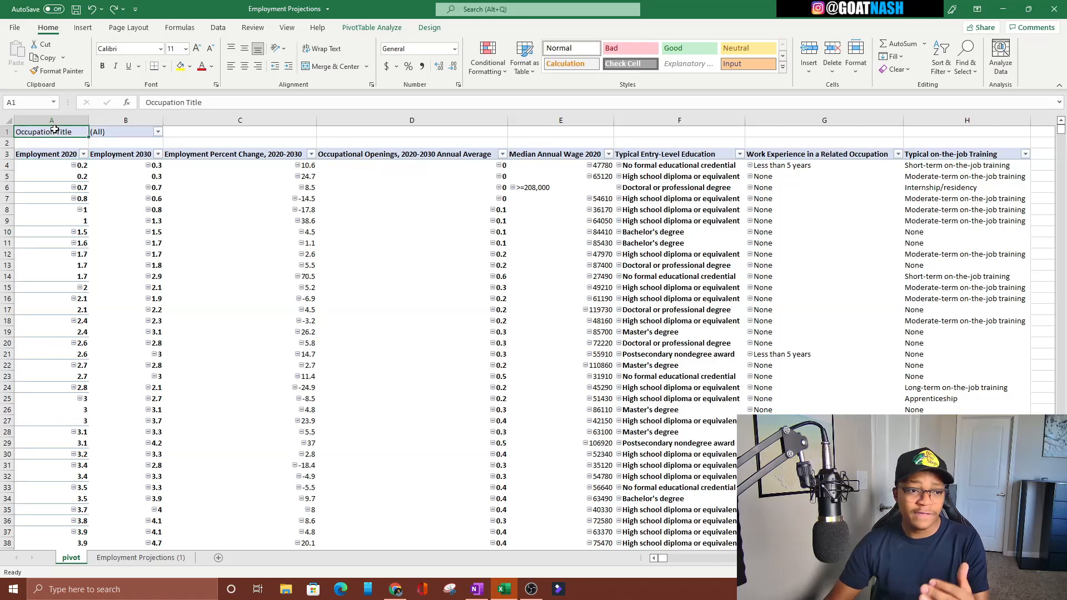
{"action": "left_click", "coordinate": [158, 131]}
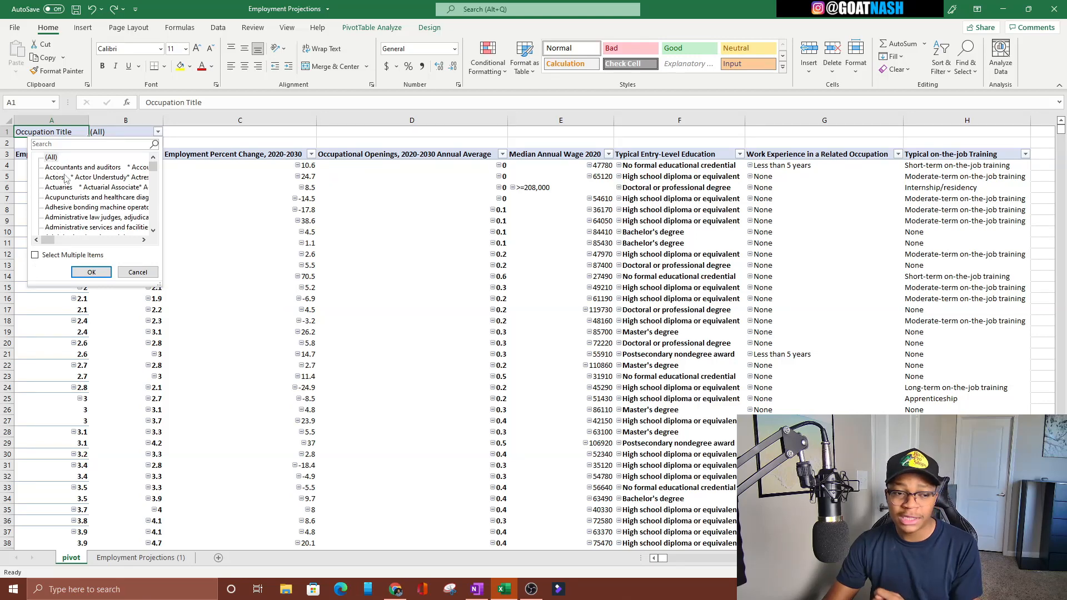
{"action": "left_click", "coordinate": [35, 255]}
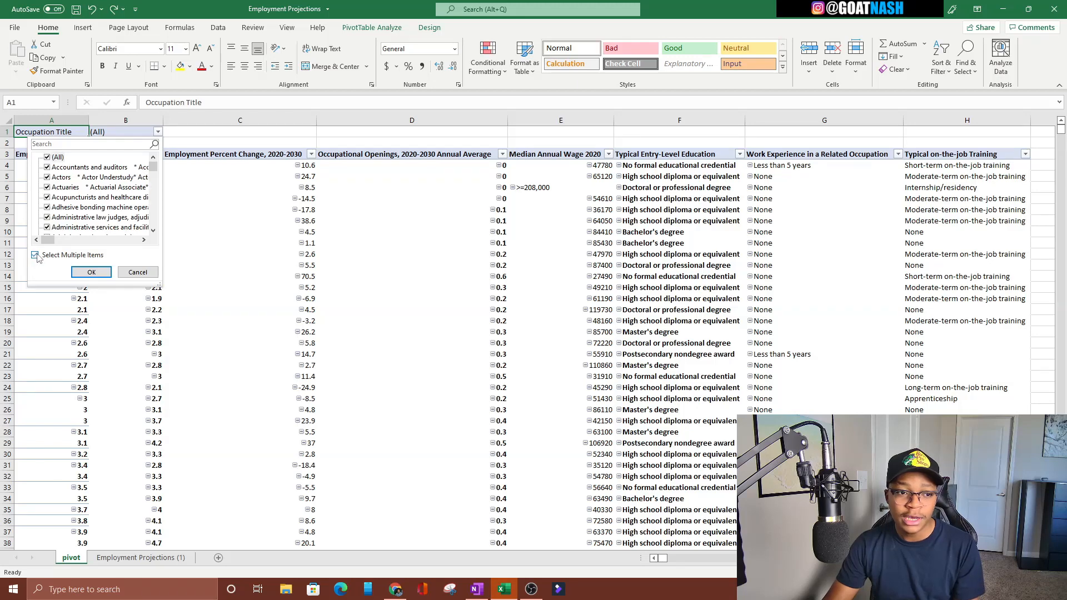
{"action": "left_click", "coordinate": [48, 158]}
{"action": "left_click", "coordinate": [48, 167]}
{"action": "left_click", "coordinate": [82, 272]}
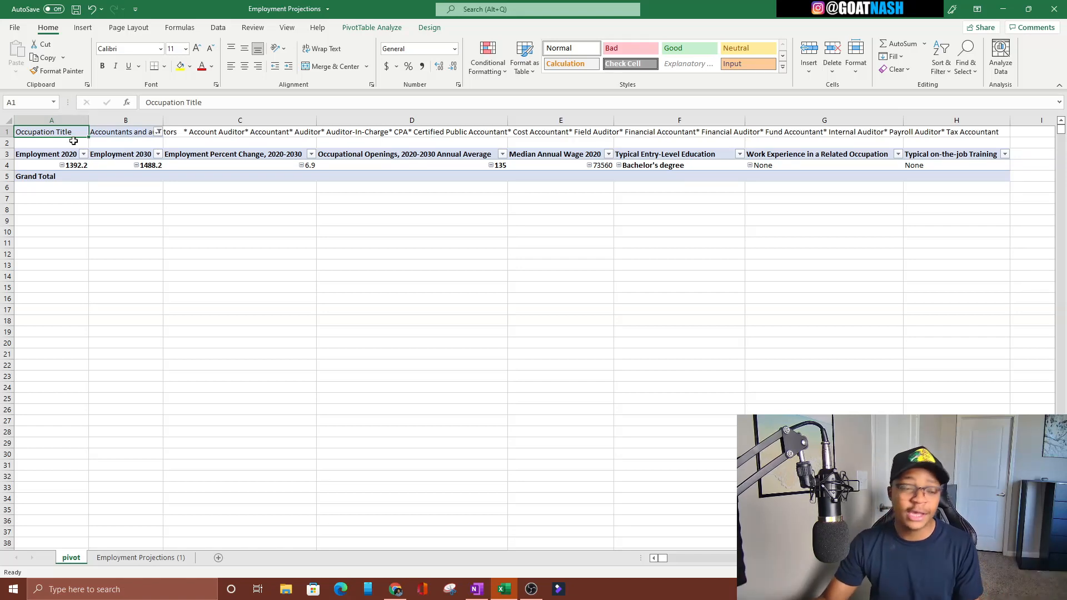
- Clear the Occupation Title filter's current selection and filter the PivotTable to only Chief executives
{"action": "left_click", "coordinate": [158, 131]}
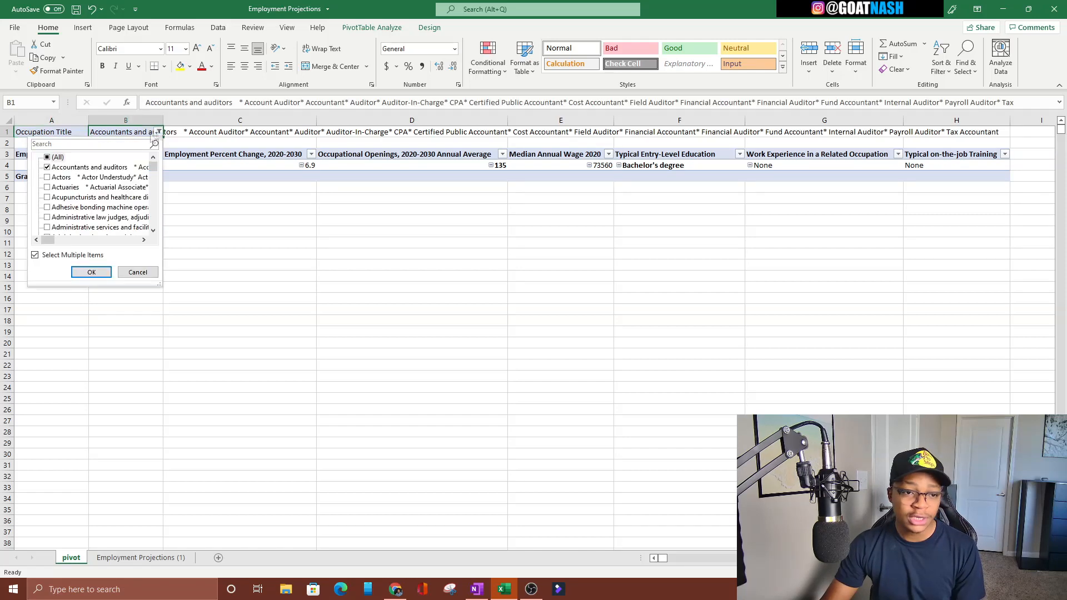
{"action": "left_click", "coordinate": [34, 254]}
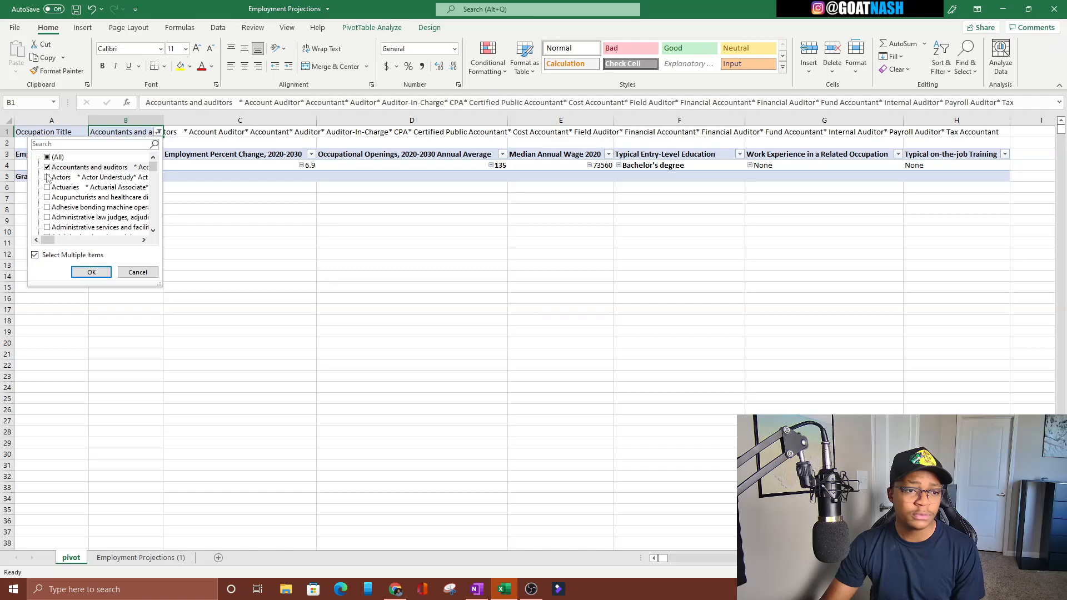
{"action": "left_click", "coordinate": [47, 157]}
{"action": "left_click", "coordinate": [46, 157]}
{"action": "left_click", "coordinate": [48, 187]}
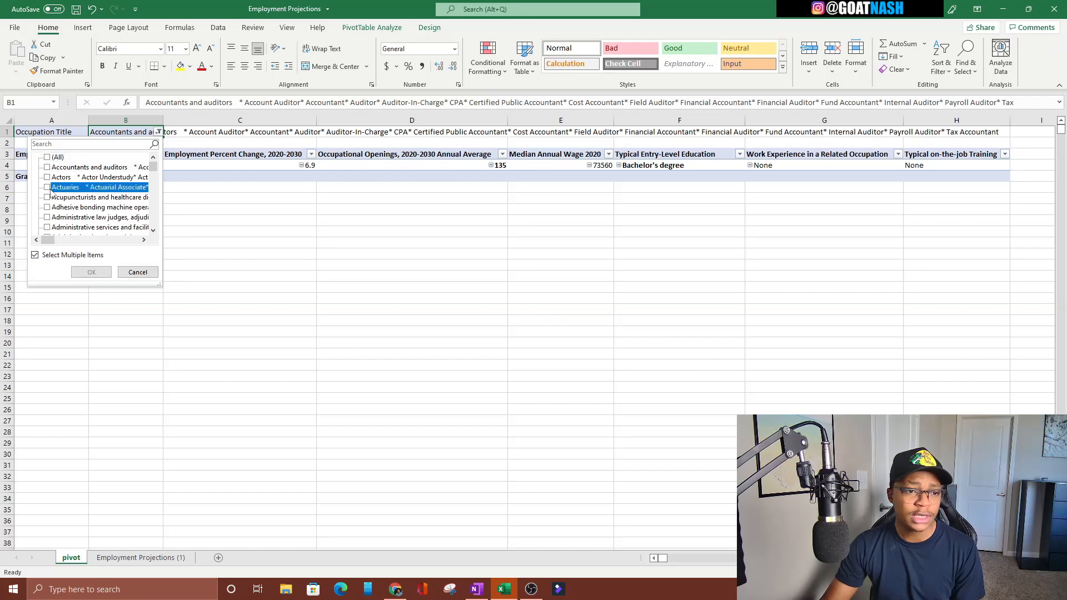
{"action": "left_click", "coordinate": [48, 187]}
{"action": "scroll", "coordinate": [48, 222], "scroll_direction": "down", "scroll_amount": 5}
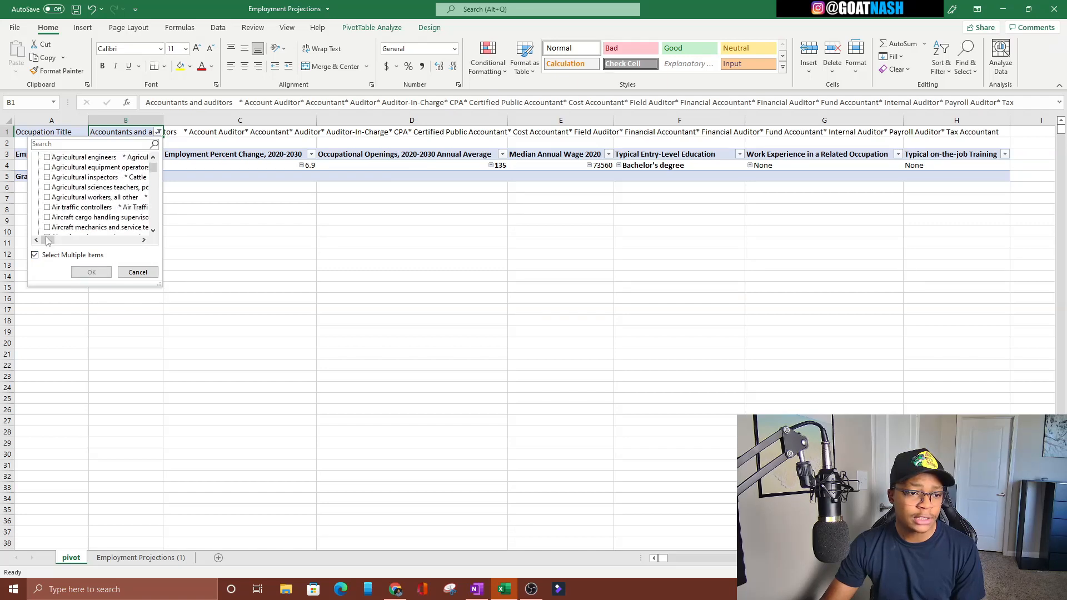
{"action": "scroll", "coordinate": [48, 222], "scroll_direction": "down", "scroll_amount": 15}
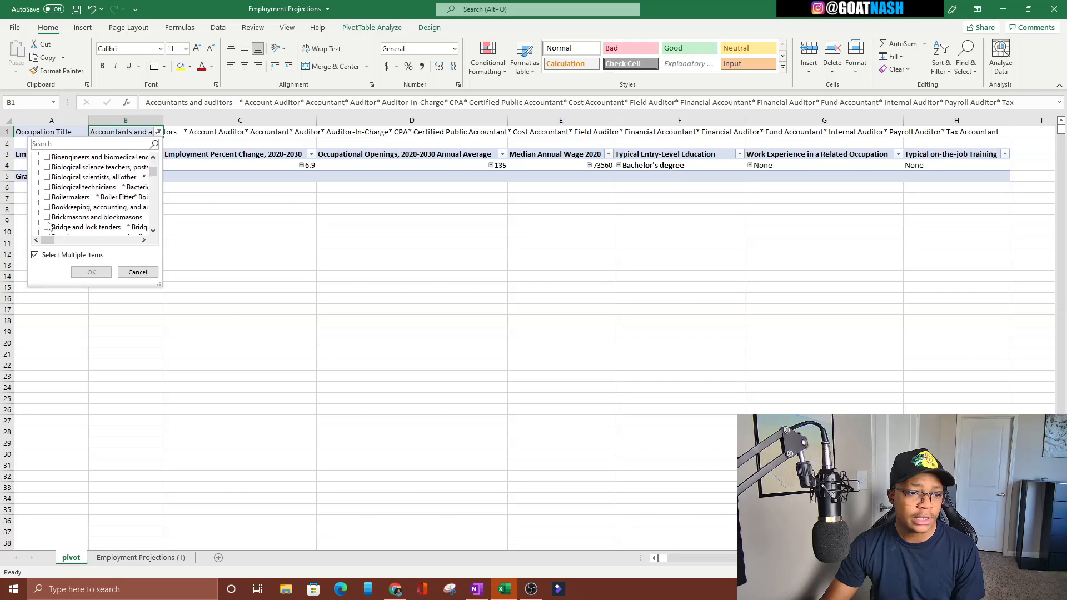
{"action": "scroll", "coordinate": [50, 225], "scroll_direction": "down", "scroll_amount": 5}
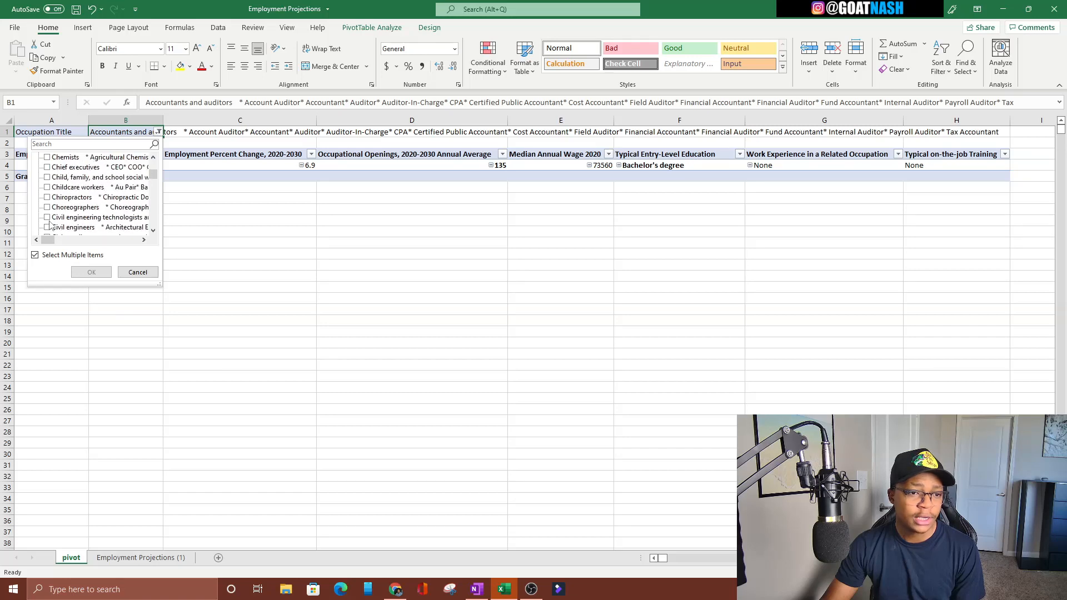
{"action": "left_click", "coordinate": [47, 168]}
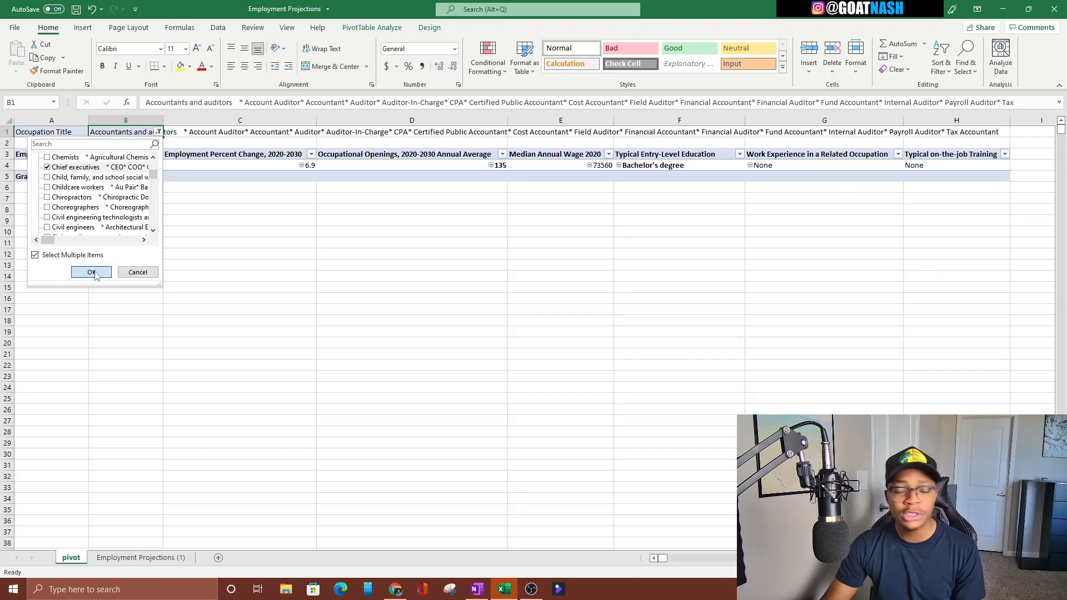
{"action": "left_click", "coordinate": [91, 272]}
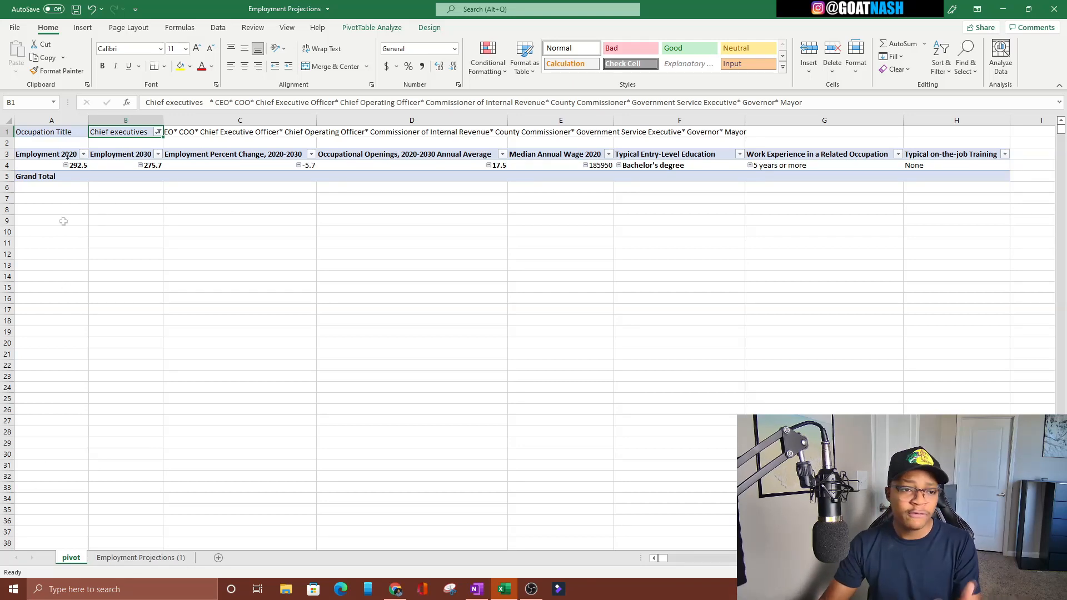
- Show the PivotTable field list again, try adding the Workex Code field, and remove it from the report
{"action": "left_click", "coordinate": [92, 154]}
{"action": "right_click", "coordinate": [92, 155]}
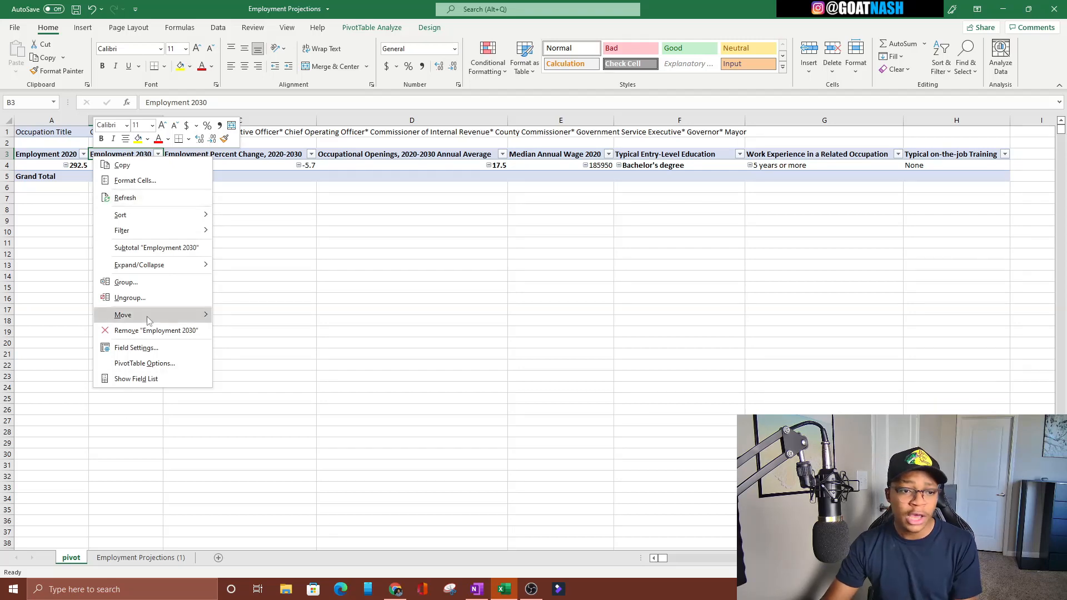
{"action": "left_click", "coordinate": [135, 381]}
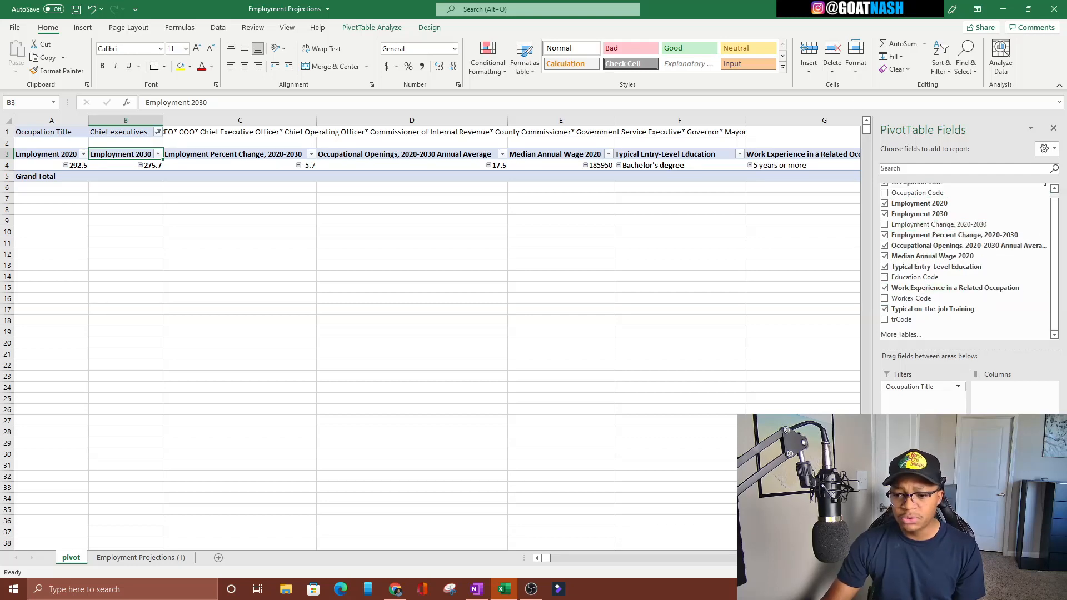
{"action": "left_click", "coordinate": [884, 298]}
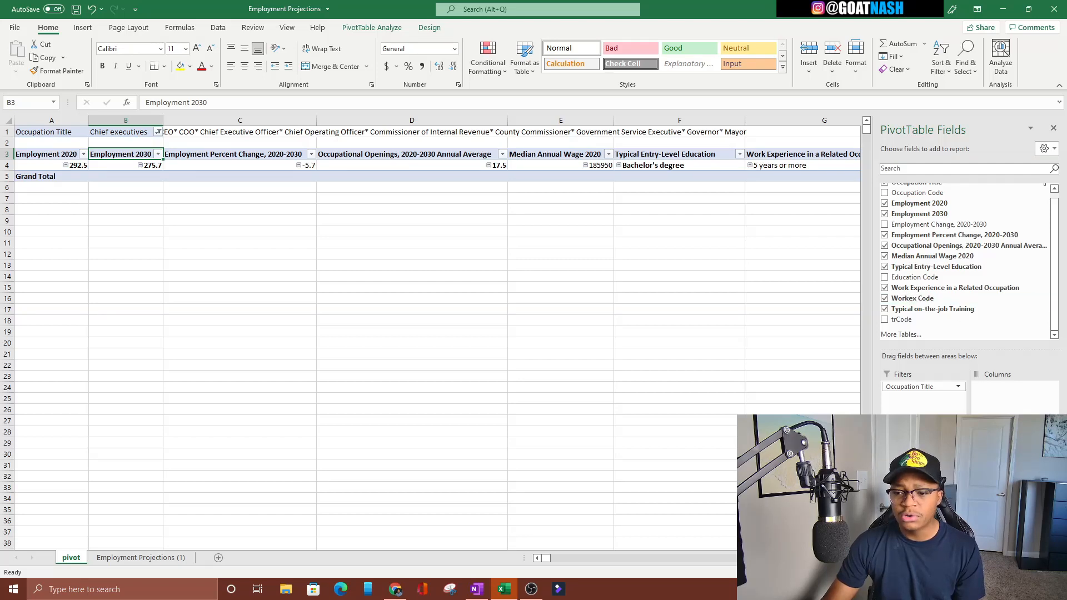
{"action": "left_click", "coordinate": [884, 298]}
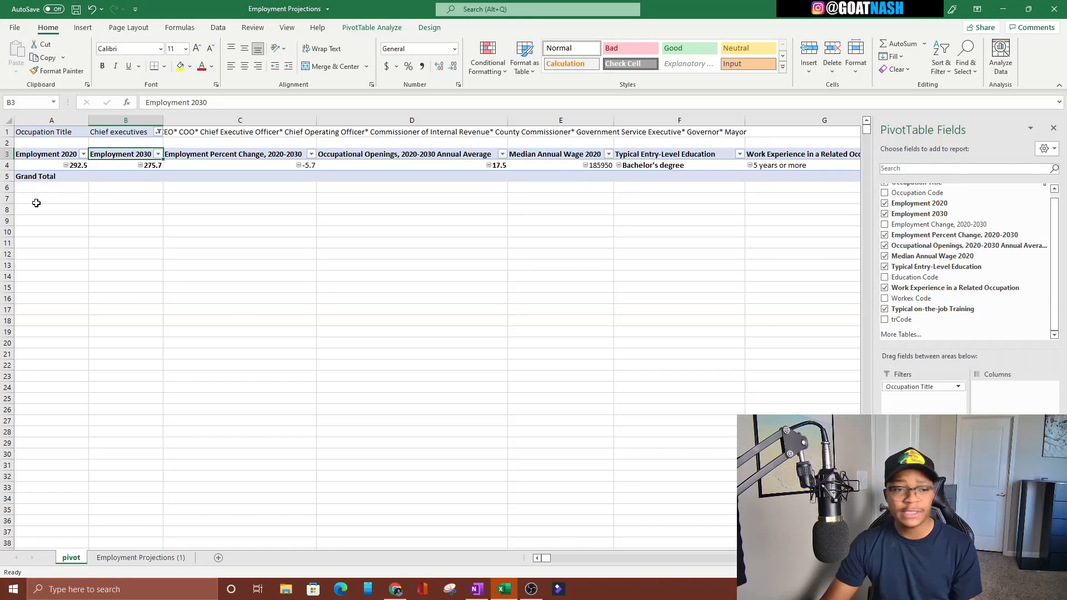